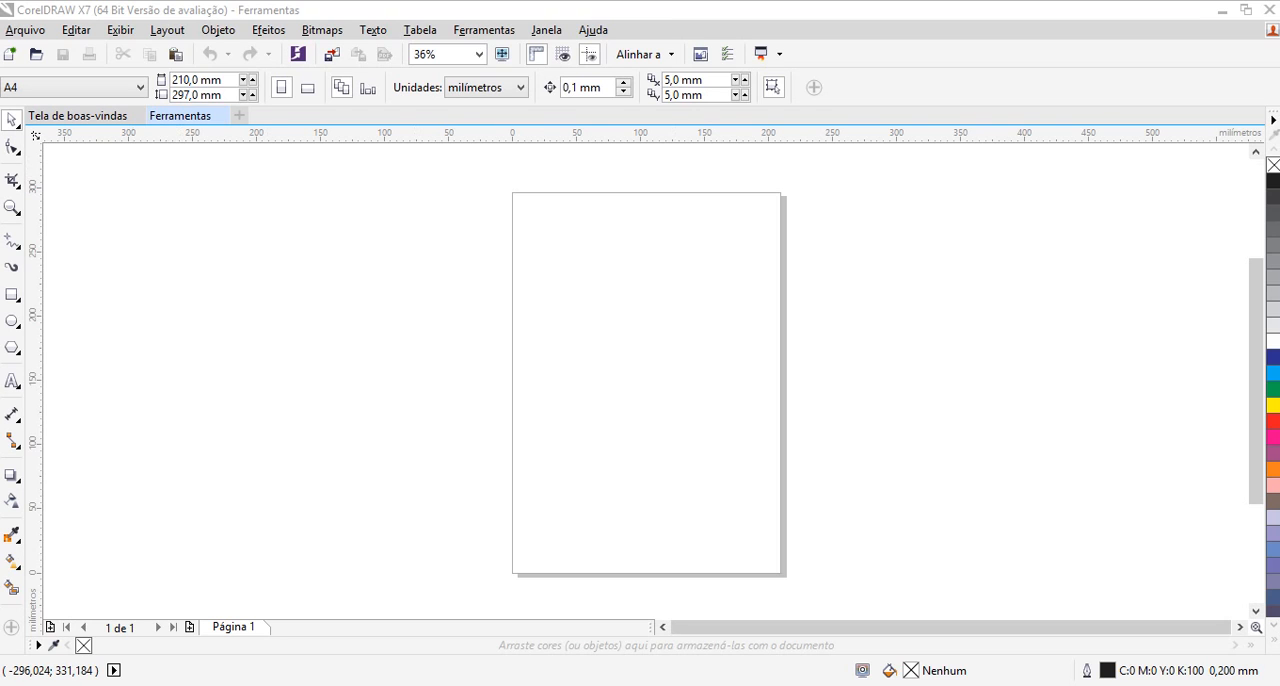
Create a new portrait A4 document named "ferramentas" in CMYK mode at 300 dpi
{"action": "left_click", "coordinate": [25, 30]}
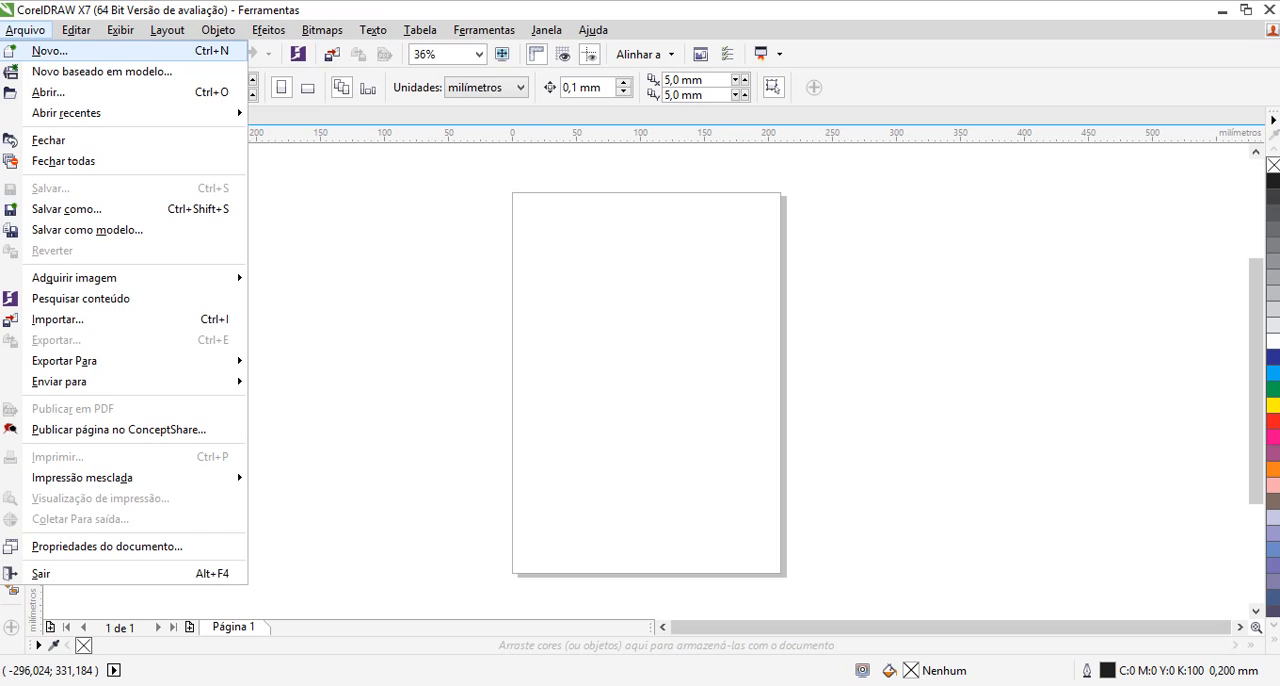
{"action": "key", "text": "Return"}
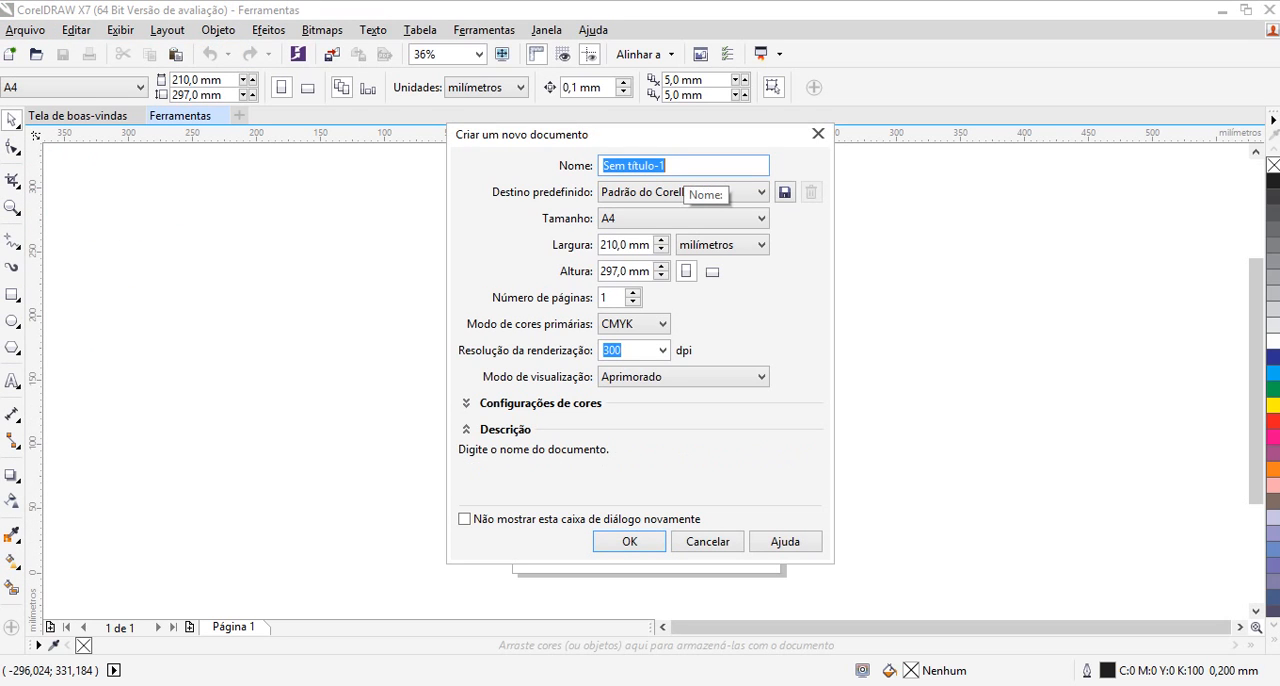
{"action": "type", "text": "ferramentos"}
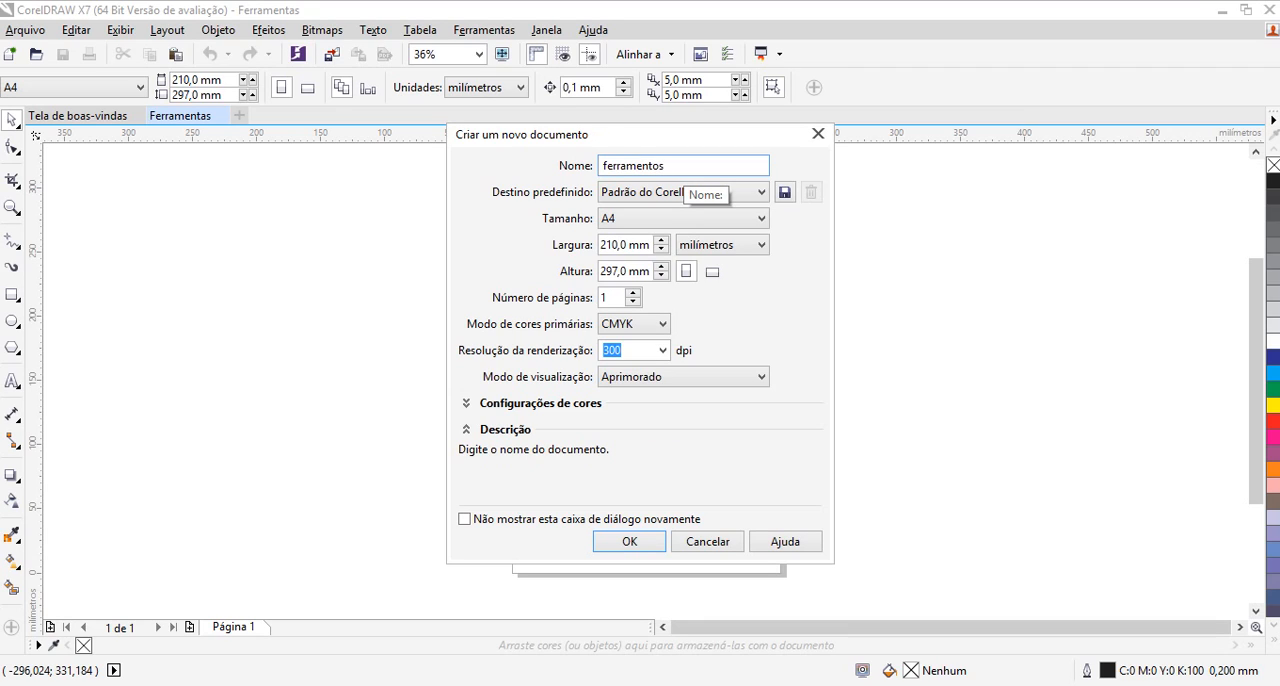
{"action": "key", "text": "BackSpace"}
{"action": "key", "text": "BackSpace"}
{"action": "type", "text": "as"}
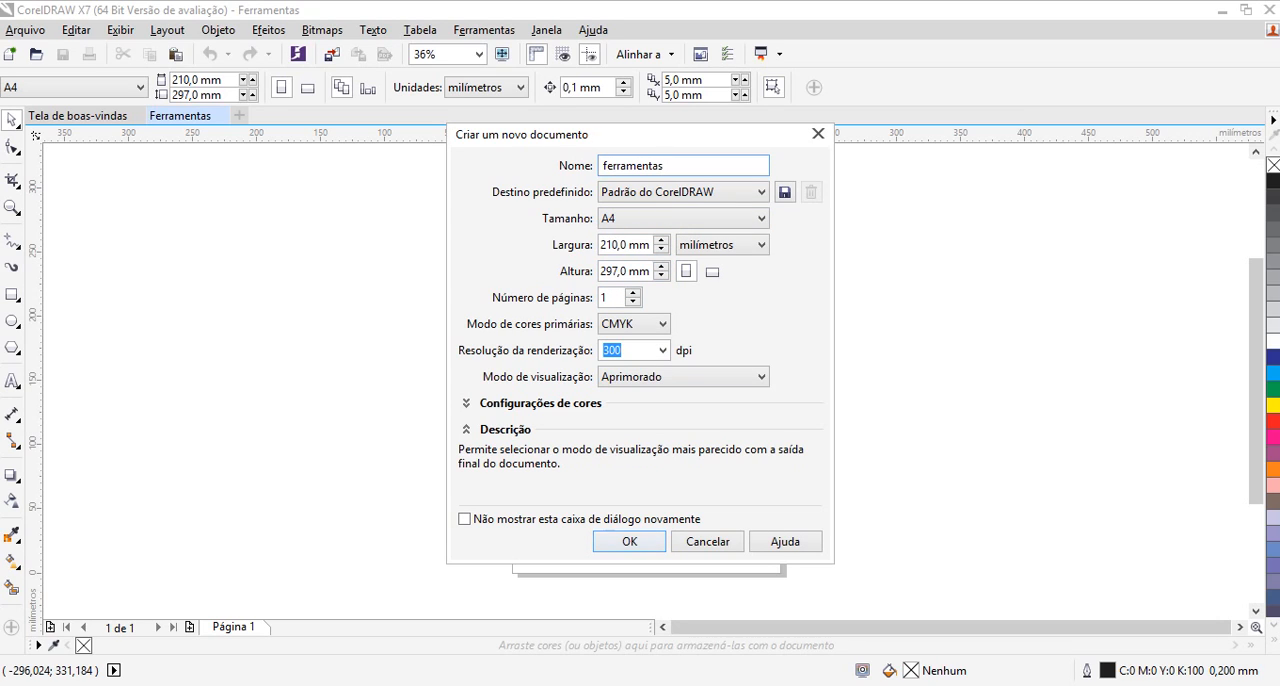
{"action": "left_click", "coordinate": [620, 540]}
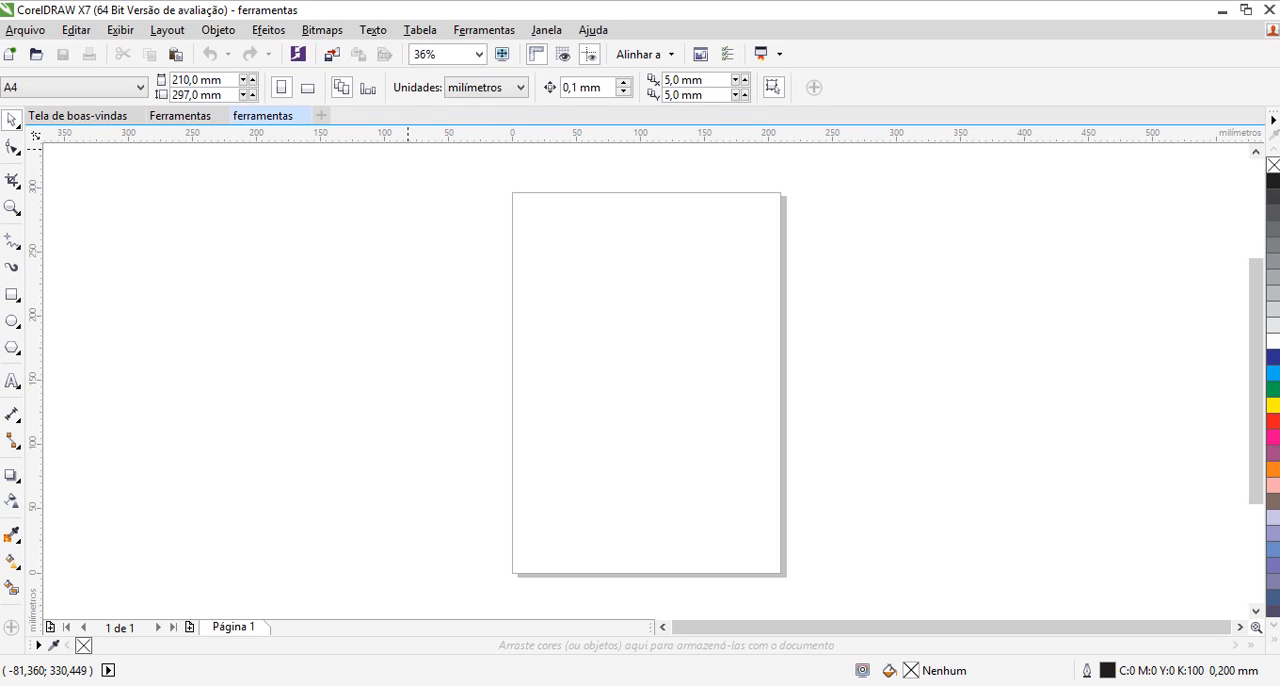
{"action": "left_click", "coordinate": [322, 29]}
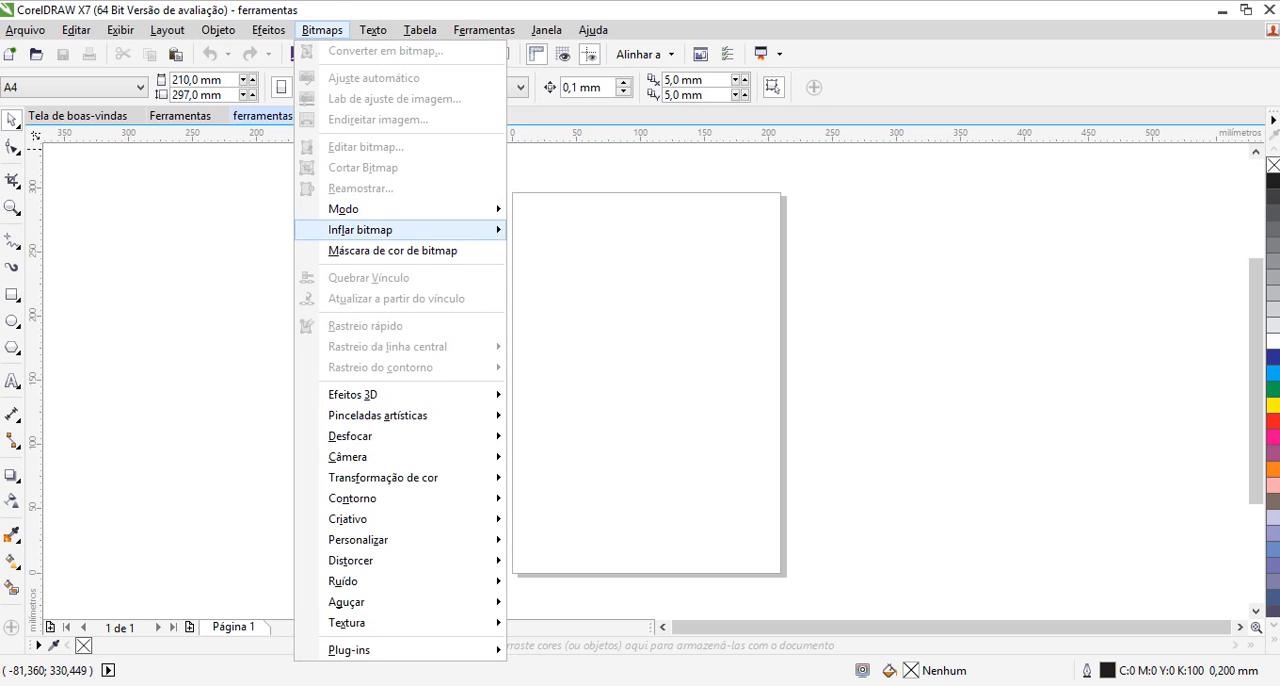
{"action": "mouse_move", "coordinate": [360, 229]}
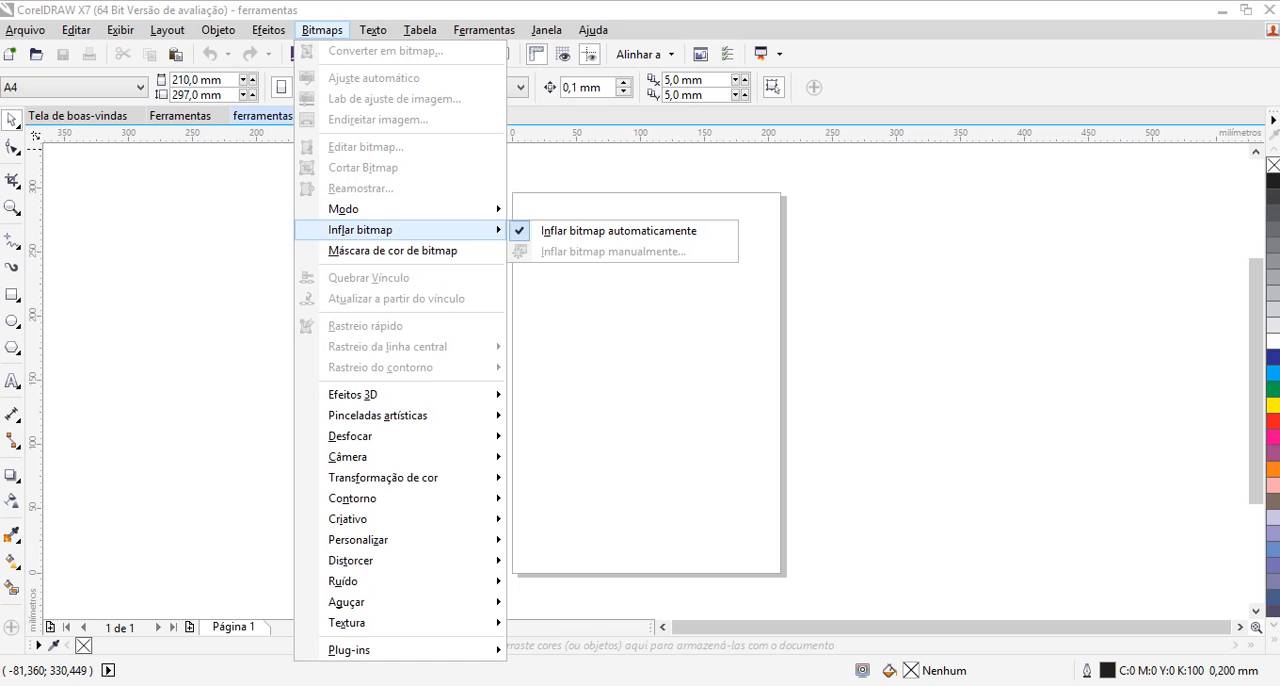
{"action": "left_click", "coordinate": [534, 168]}
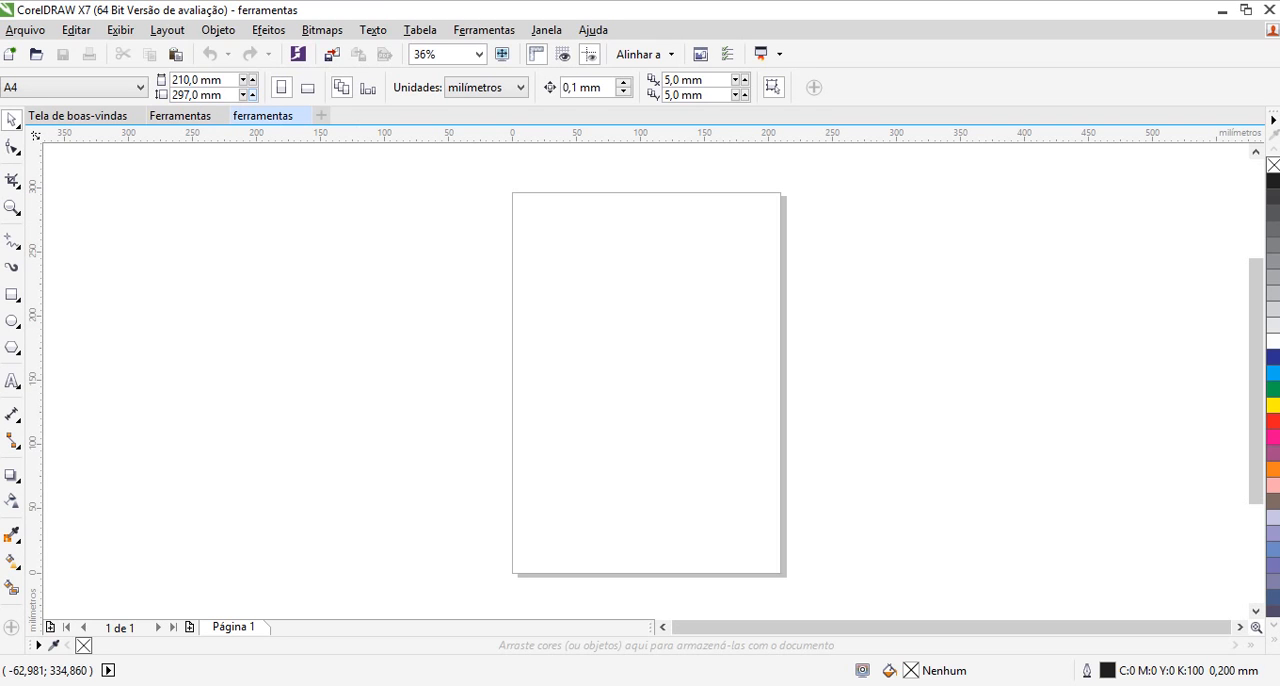
Place a horizontal guideline at about 219 mm and a vertical guideline at about 49 mm on the page
{"action": "left_click_drag", "start_coordinate": [468, 135], "coordinate": [474, 291]}
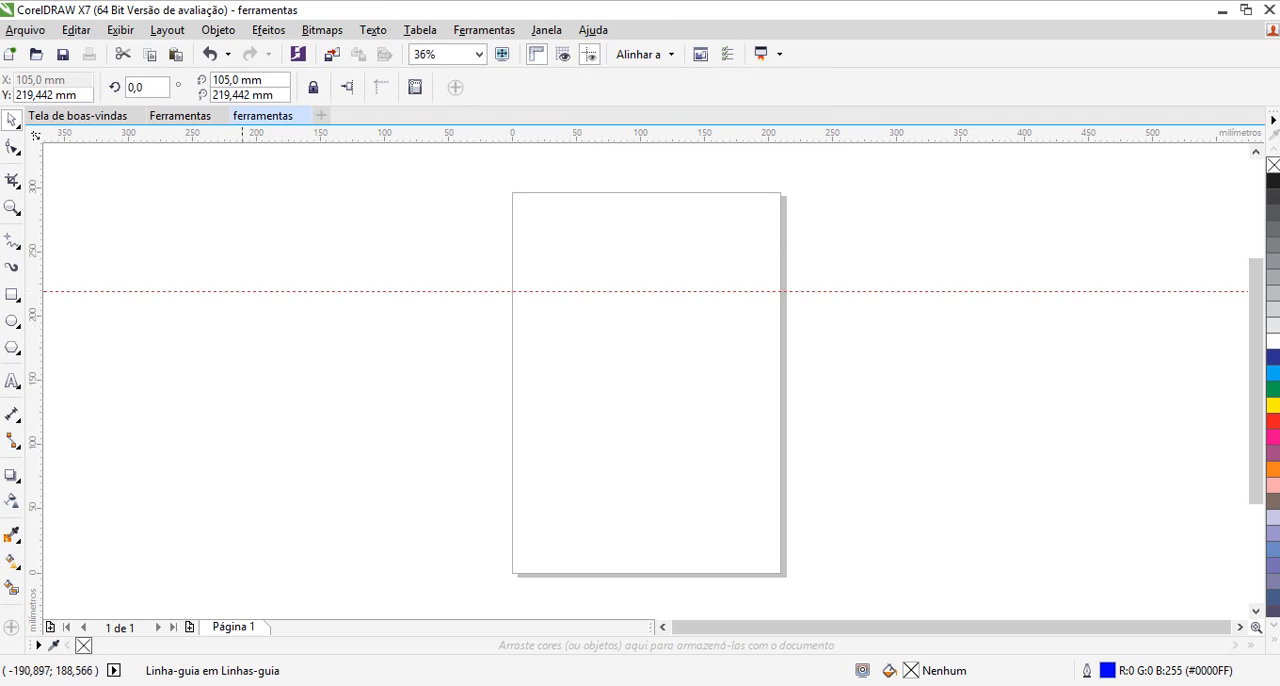
{"action": "left_click_drag", "start_coordinate": [40, 324], "coordinate": [575, 333]}
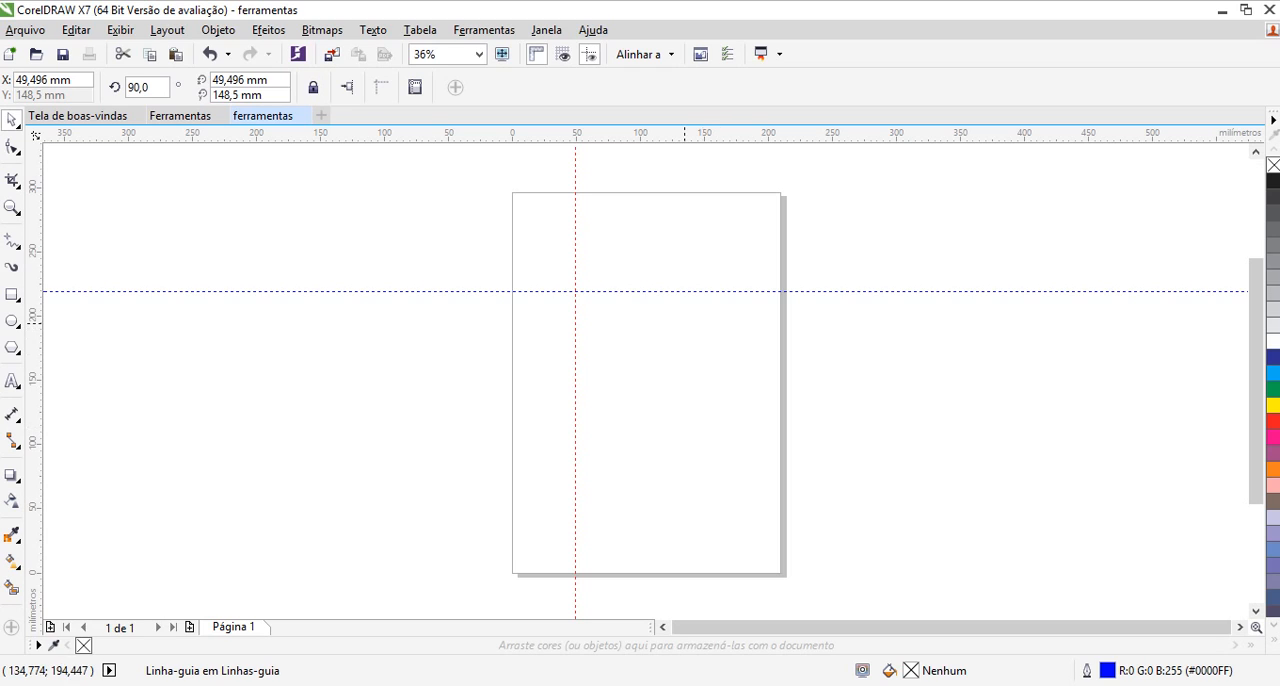
Open the guideline settings, review the line styles, and add a second horizontal guideline at 219,442 mm
{"action": "double_click", "coordinate": [681, 292]}
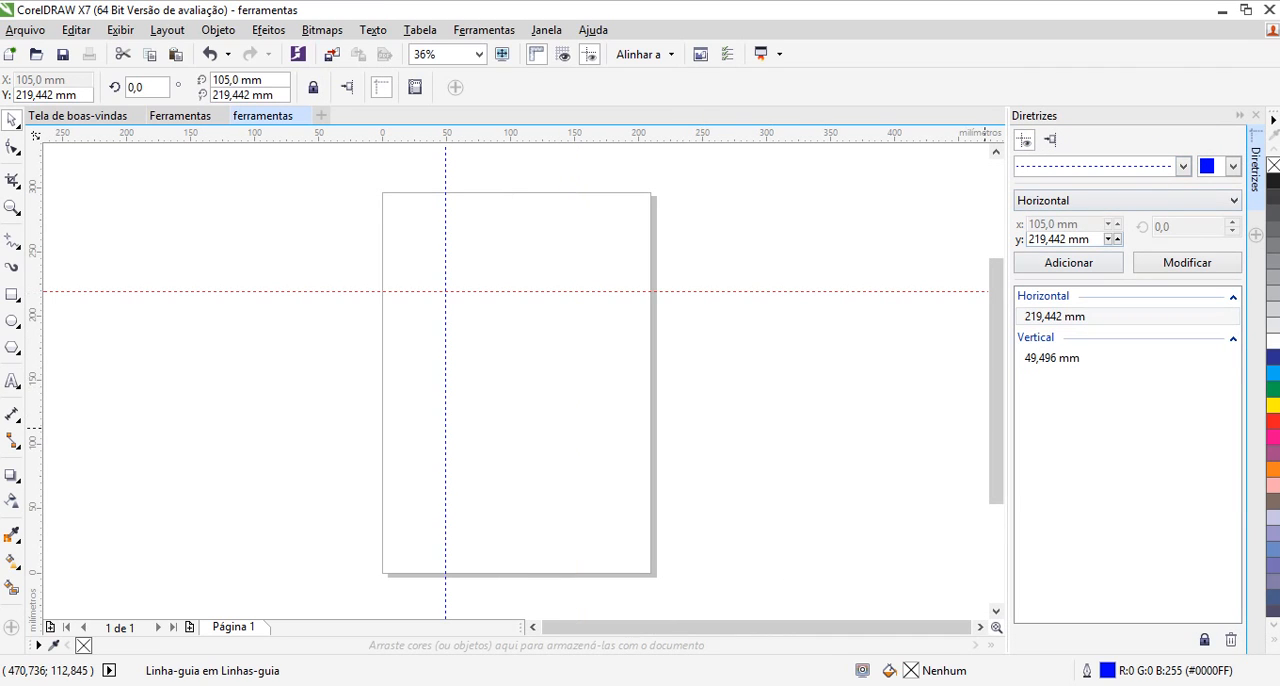
{"action": "left_click", "coordinate": [1183, 167]}
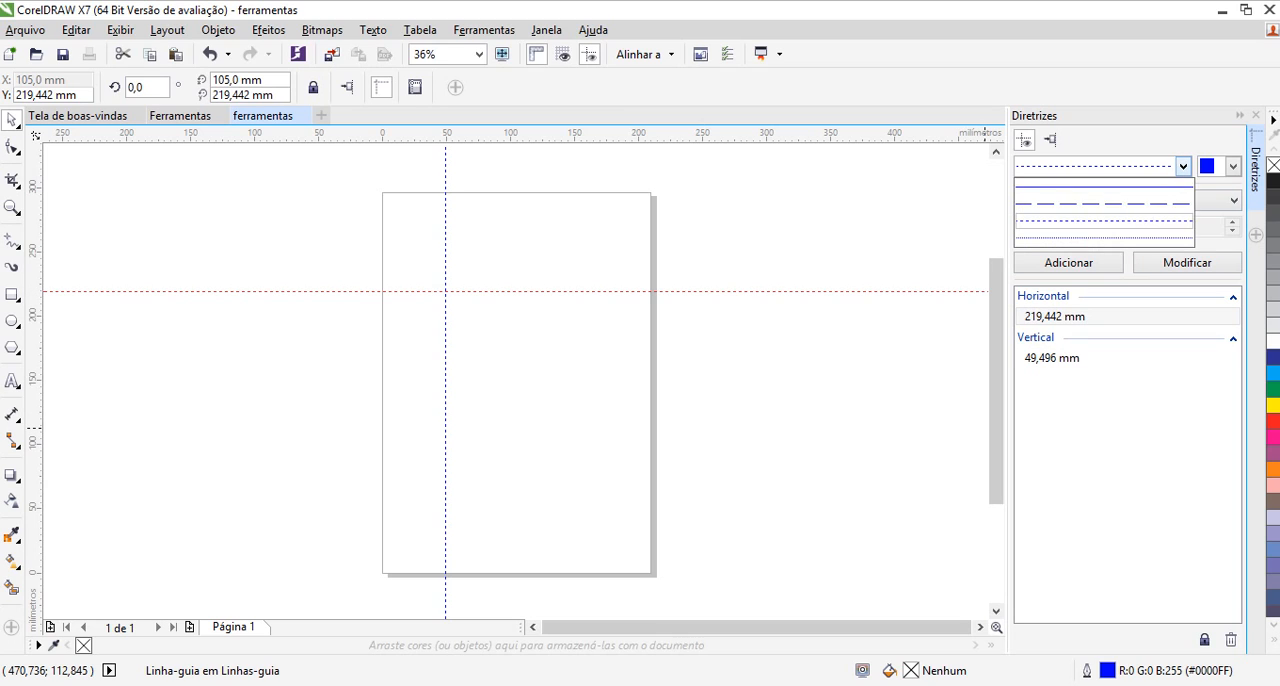
{"action": "left_click", "coordinate": [1183, 167]}
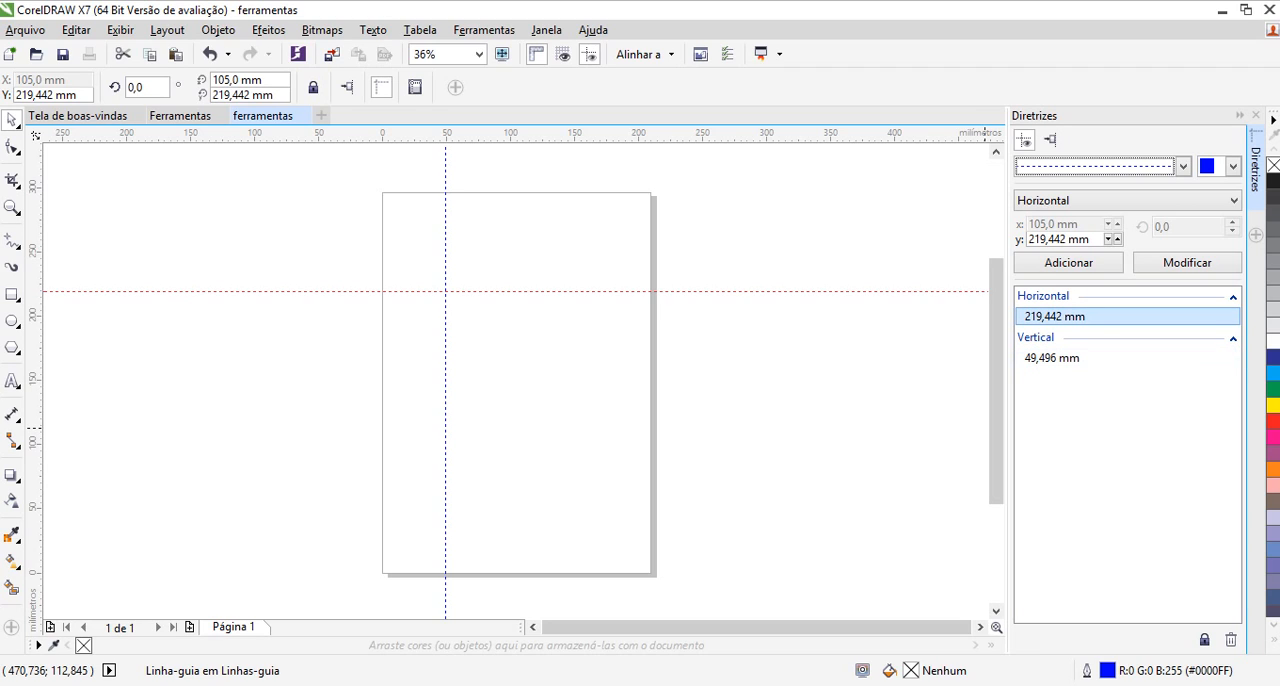
{"action": "left_click", "coordinate": [1068, 262]}
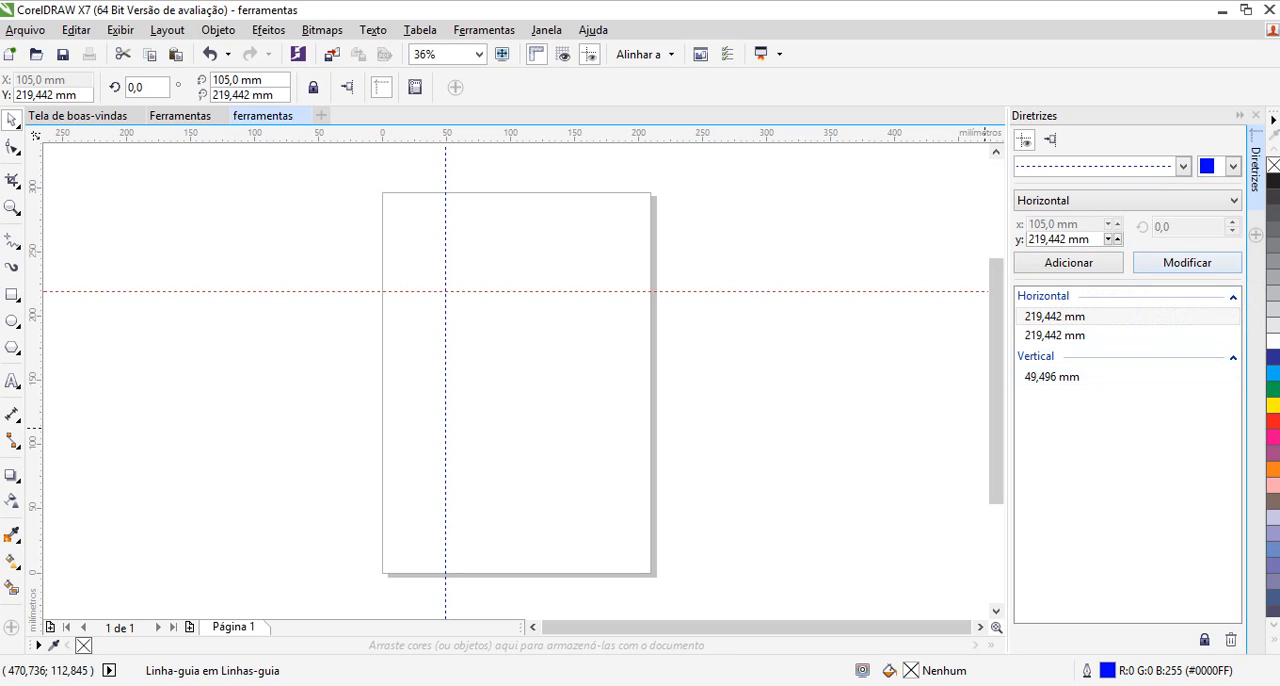
Add another vertical guideline at x = 30 mm
{"action": "left_click", "coordinate": [1104, 335]}
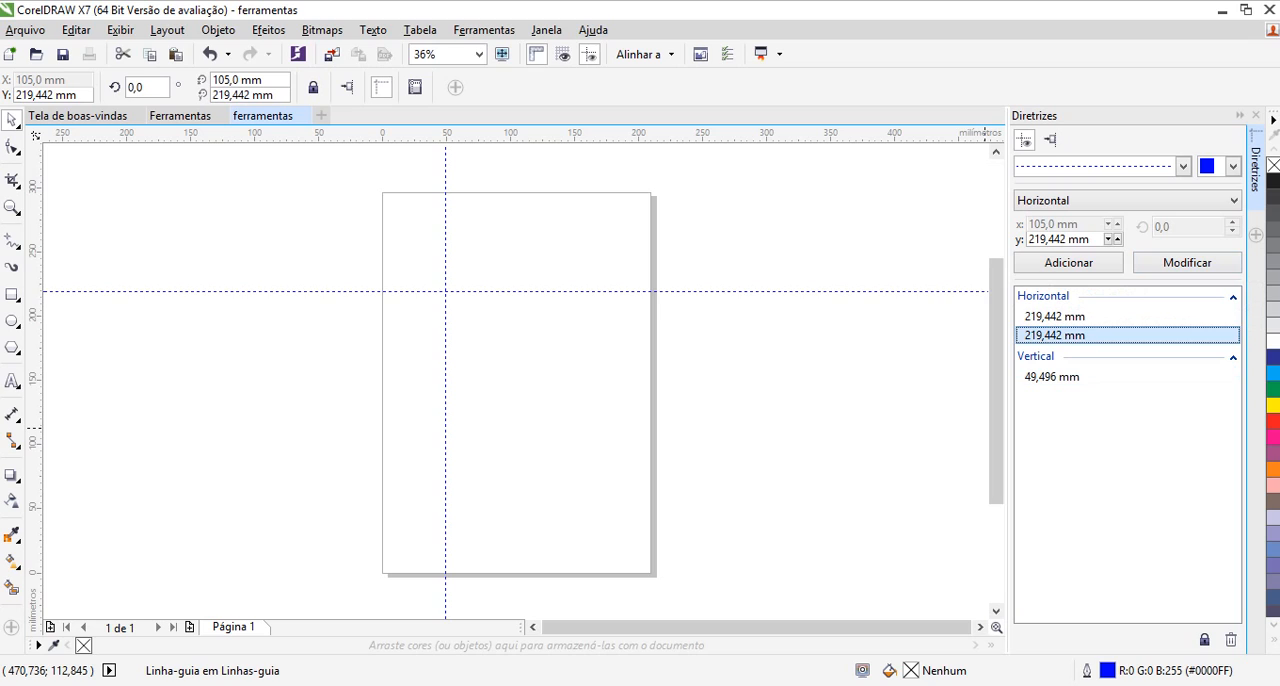
{"action": "left_click", "coordinate": [1104, 377]}
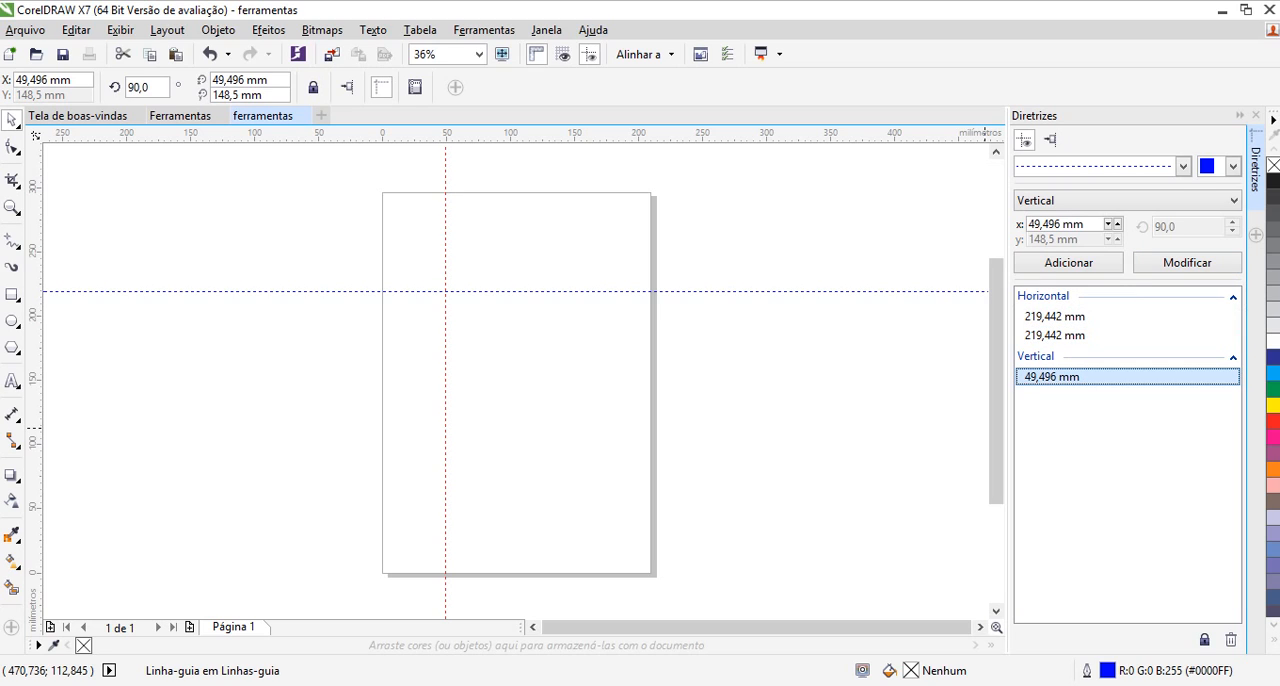
{"action": "left_click", "coordinate": [1060, 224]}
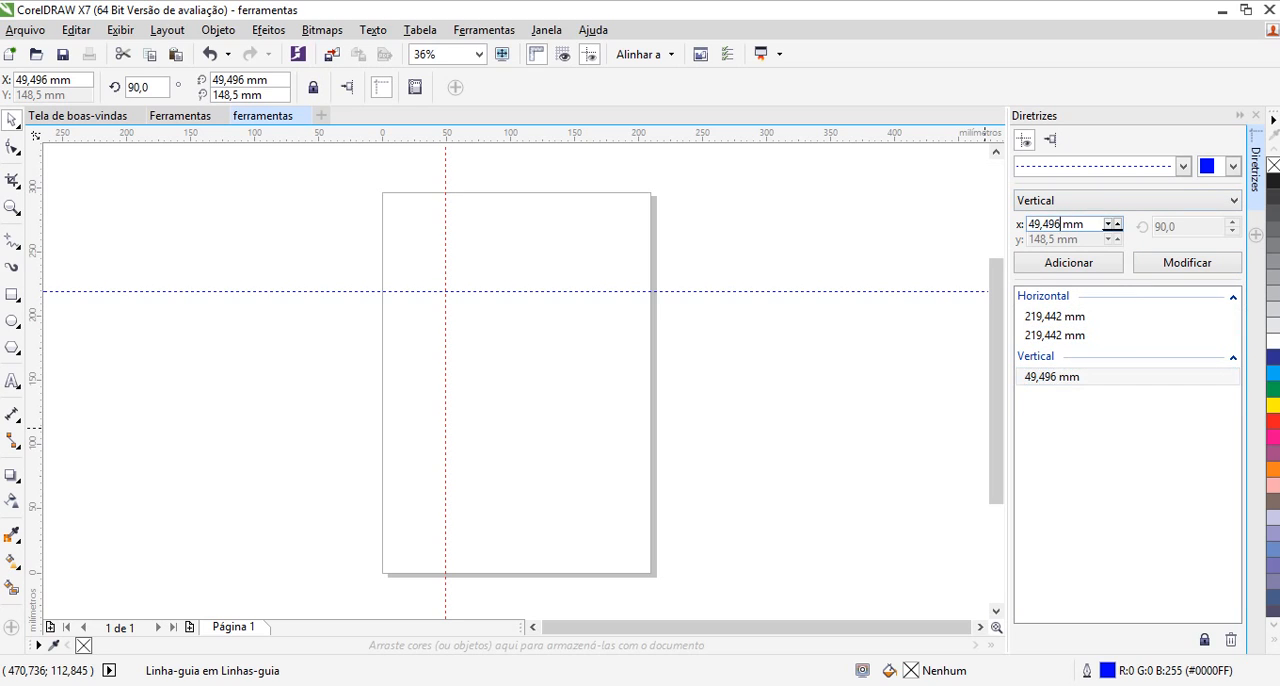
{"action": "key", "text": "BackSpace"}
{"action": "key", "text": "BackSpace"}
{"action": "key", "text": "BackSpace"}
{"action": "key", "text": "BackSpace"}
{"action": "key", "text": "BackSpace"}
{"action": "key", "text": "BackSpace"}
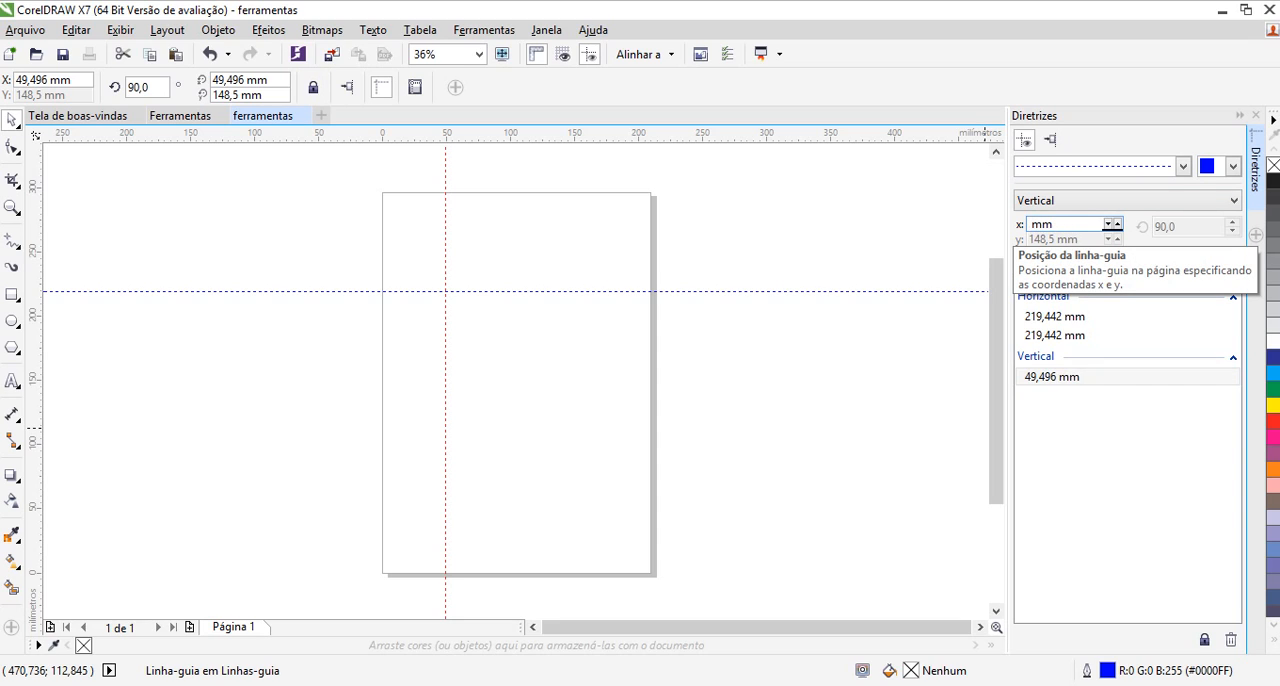
{"action": "type", "text": "30"}
{"action": "left_click", "coordinate": [1060, 264]}
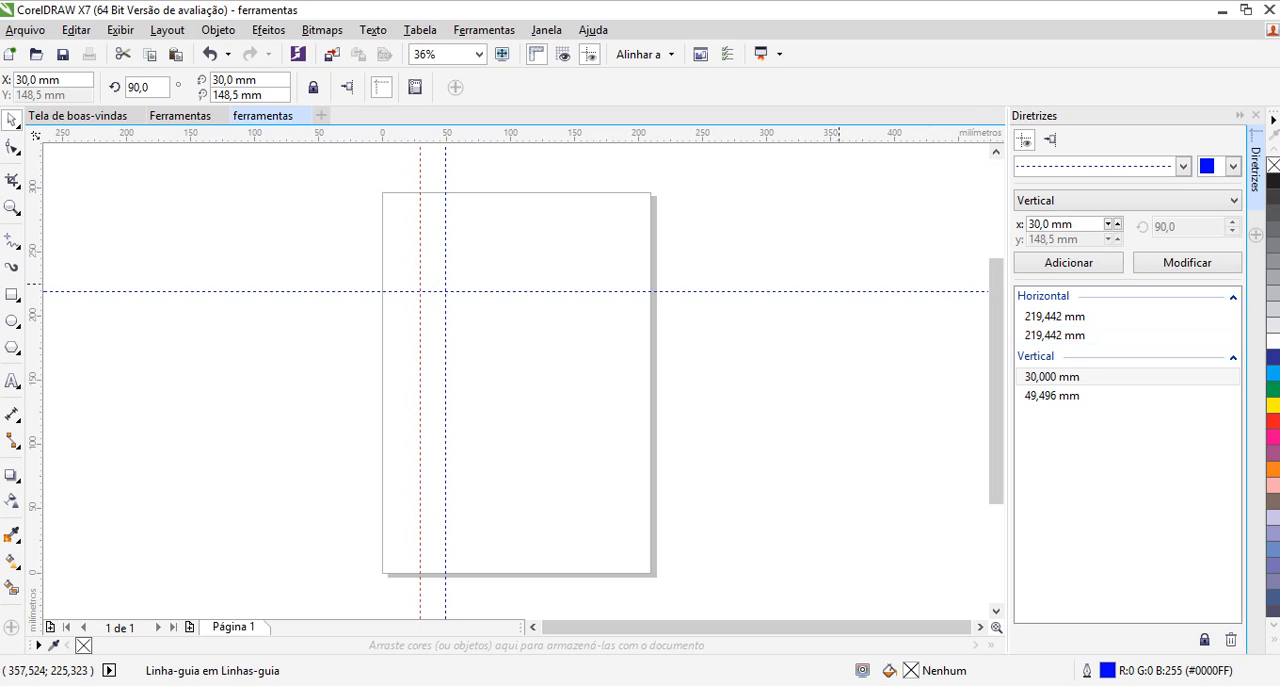
Delete all horizontal and vertical guidelines from the page
{"action": "left_click", "coordinate": [832, 292]}
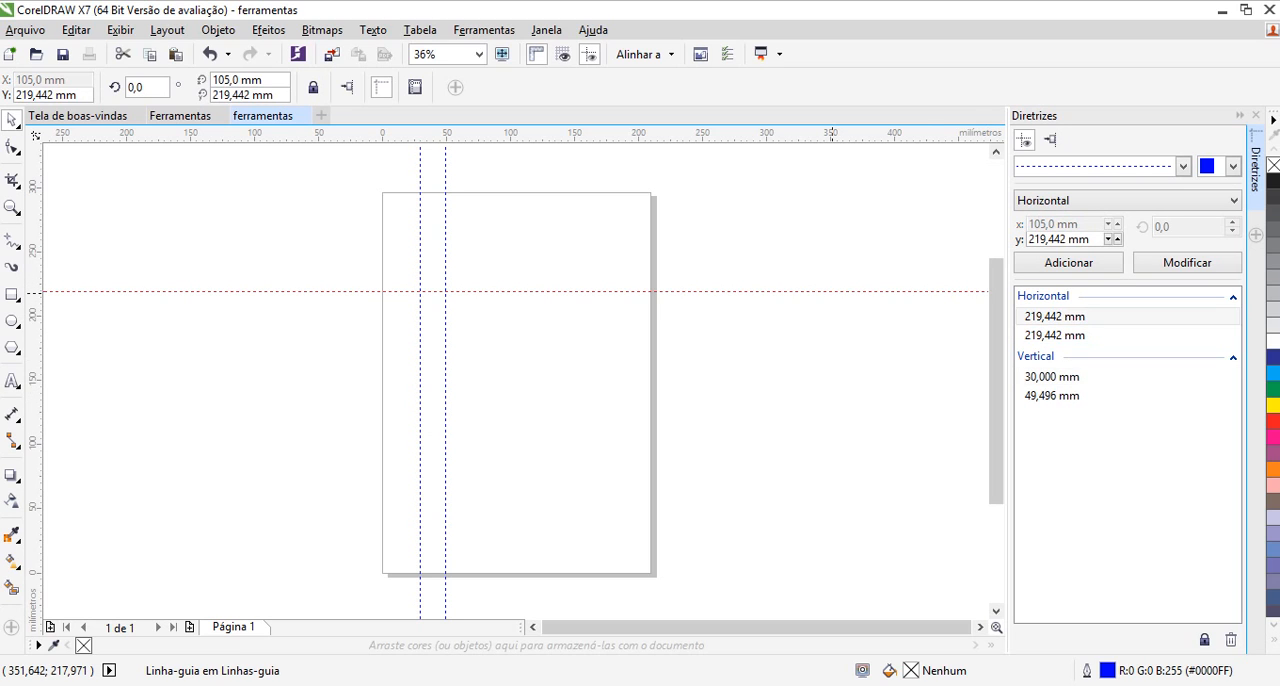
{"action": "key", "text": "Delete"}
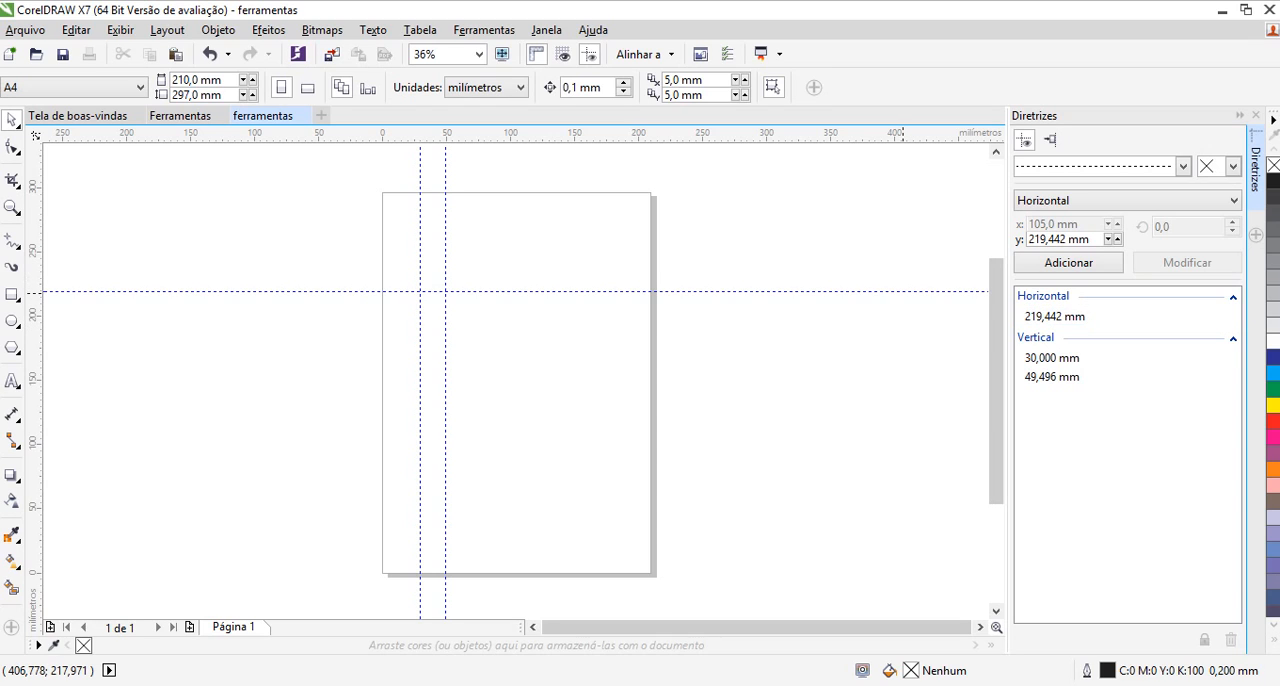
{"action": "left_click", "coordinate": [903, 292]}
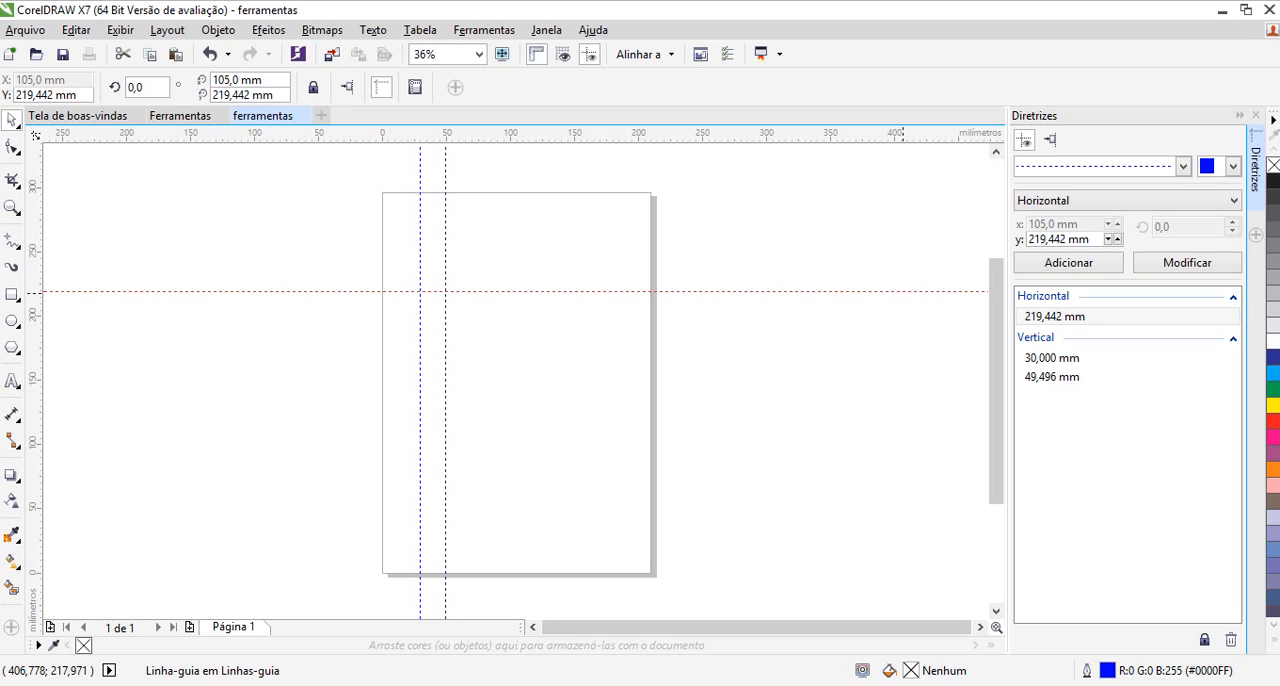
{"action": "key", "text": "Escape"}
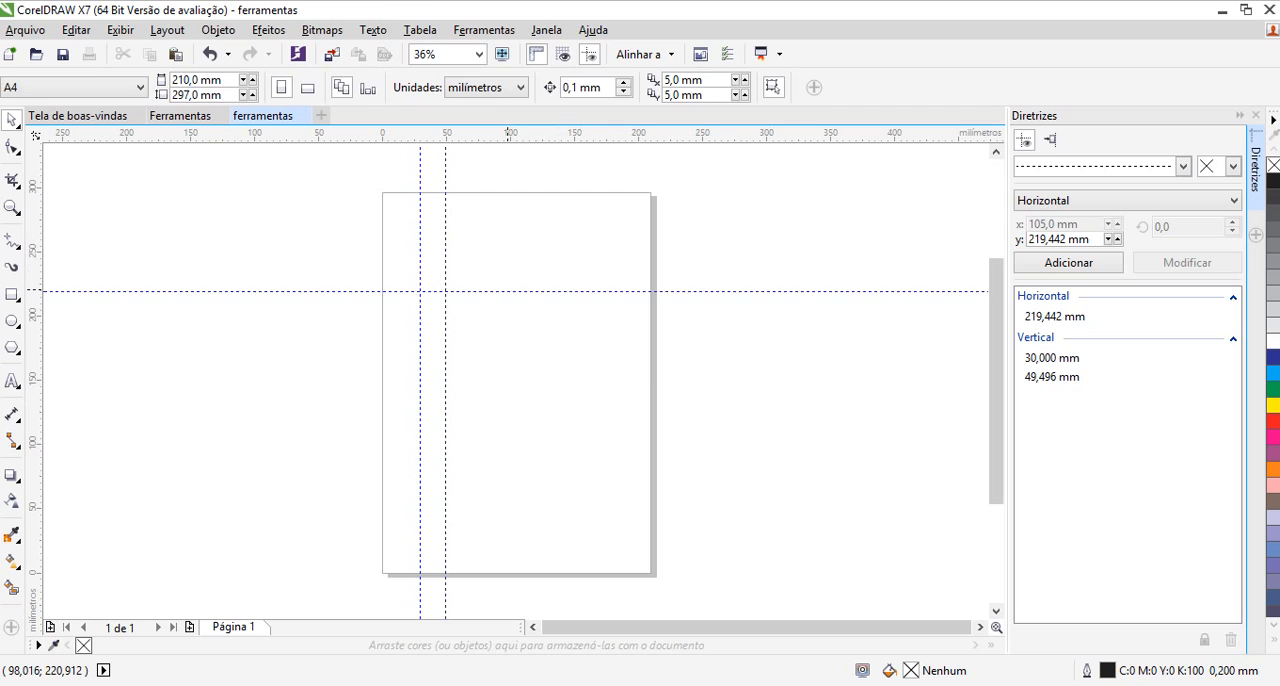
{"action": "left_click", "coordinate": [507, 289]}
{"action": "key", "text": "Delete"}
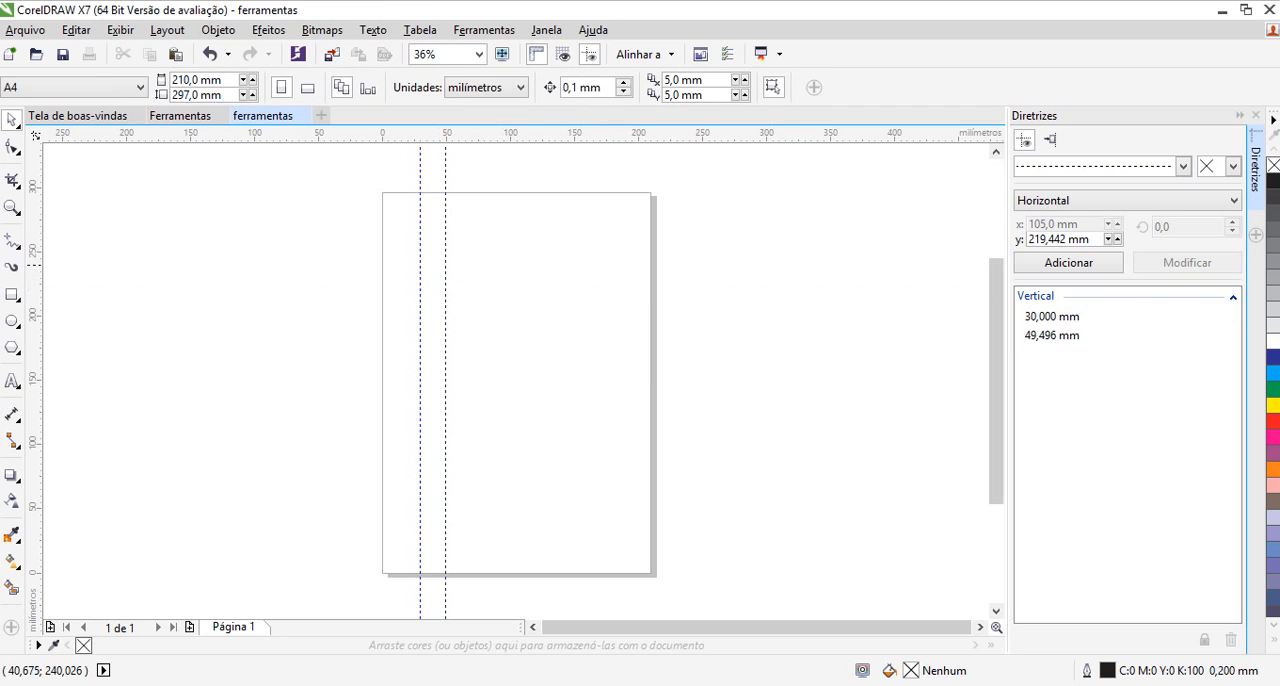
{"action": "left_click", "coordinate": [446, 266]}
{"action": "key", "text": "Delete"}
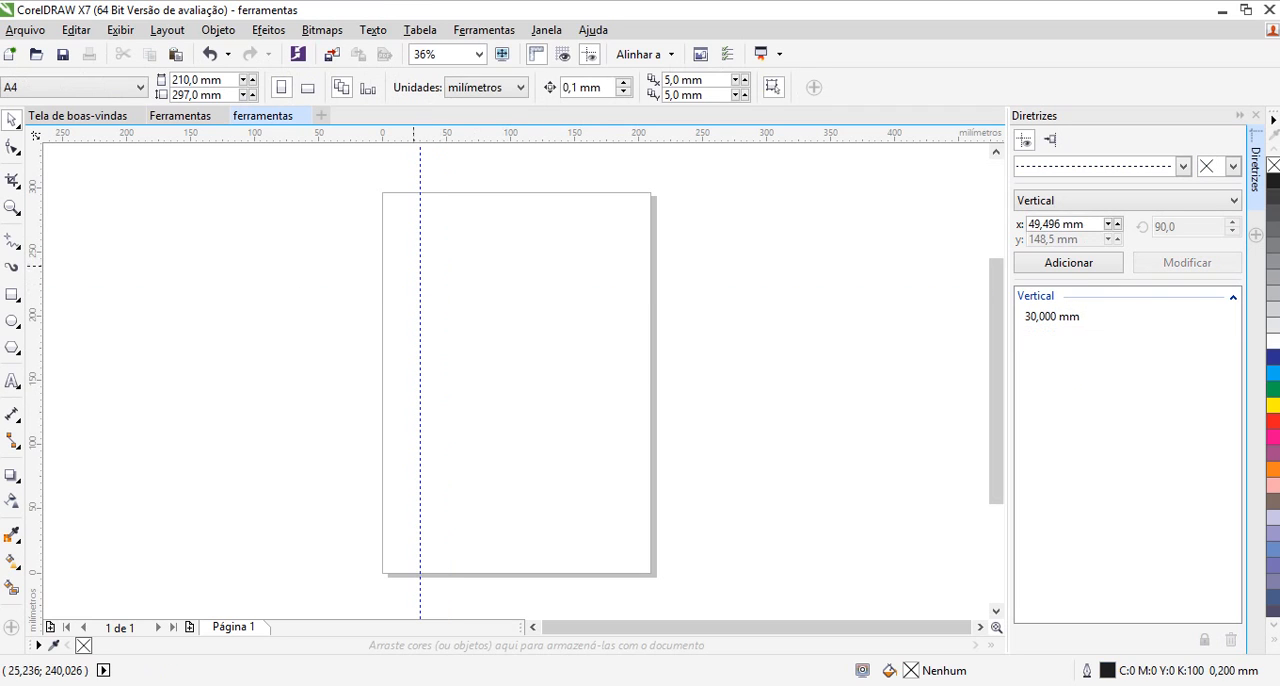
{"action": "left_click", "coordinate": [420, 267]}
{"action": "key", "text": "Delete"}
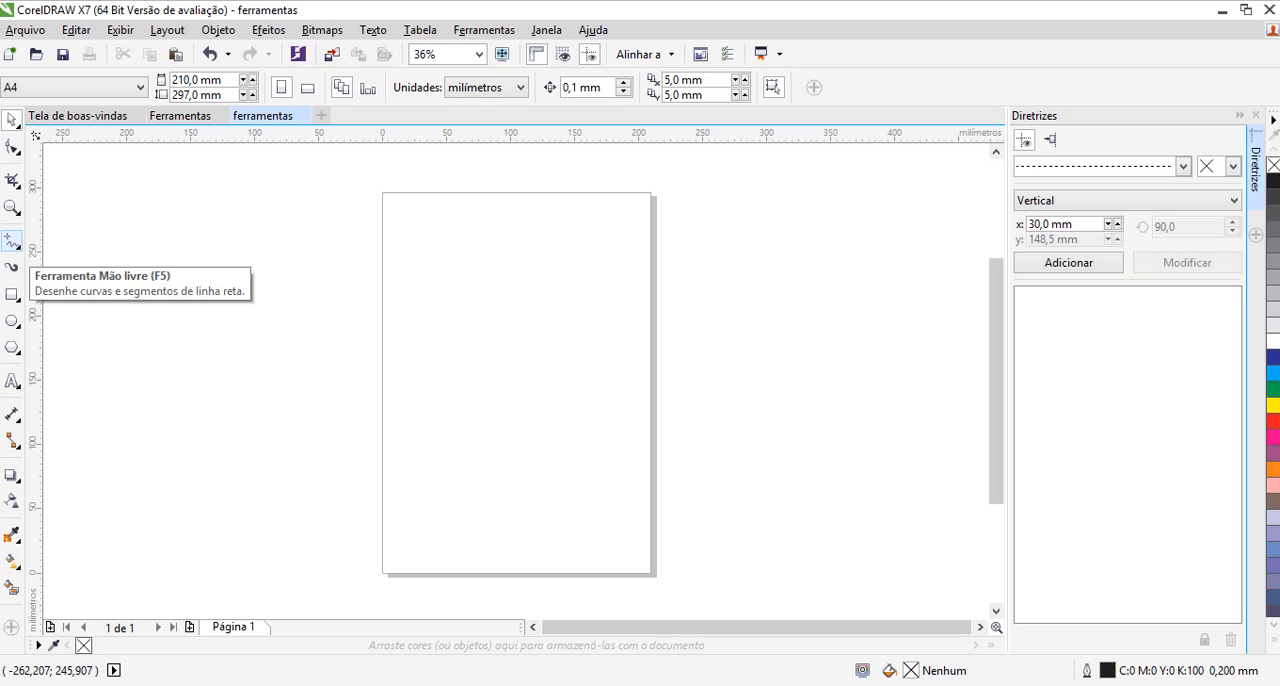
Draw an open, winding multi-node curve about 177 mm wide and 202 mm high with the Bézier tool, and deselect it
{"action": "left_click", "coordinate": [12, 243]}
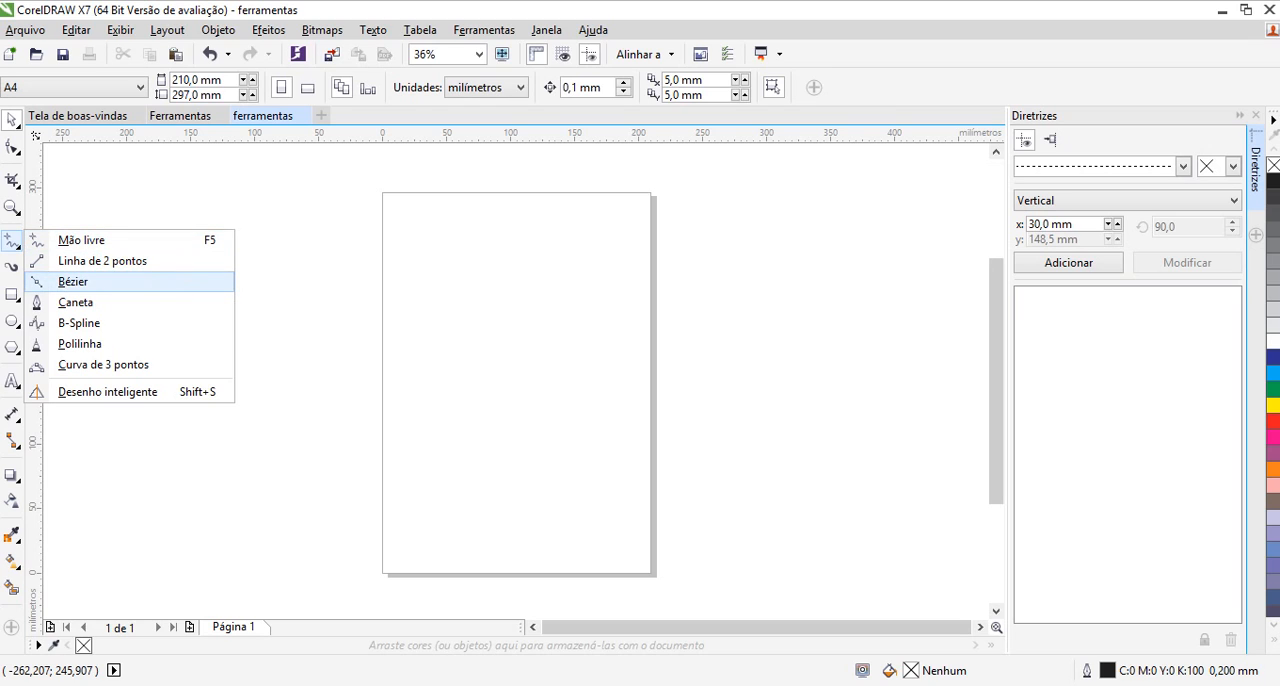
{"action": "left_click", "coordinate": [73, 281]}
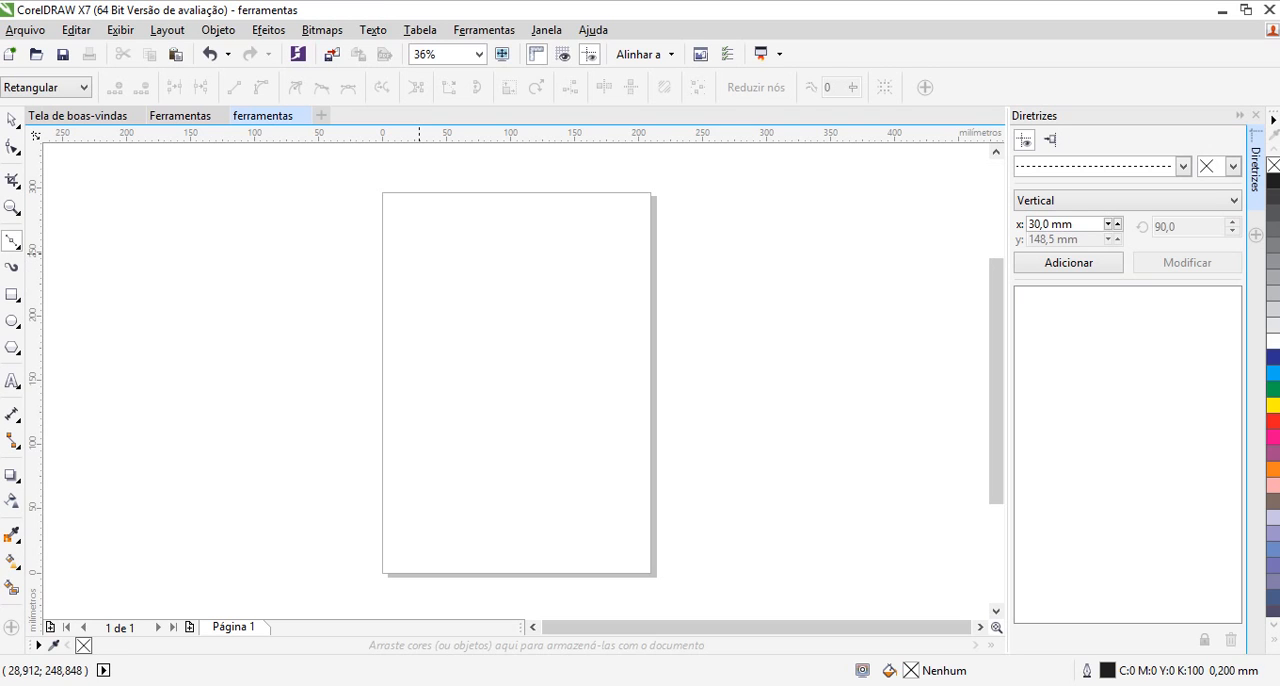
{"action": "left_click_drag", "start_coordinate": [417, 254], "coordinate": [554, 311]}
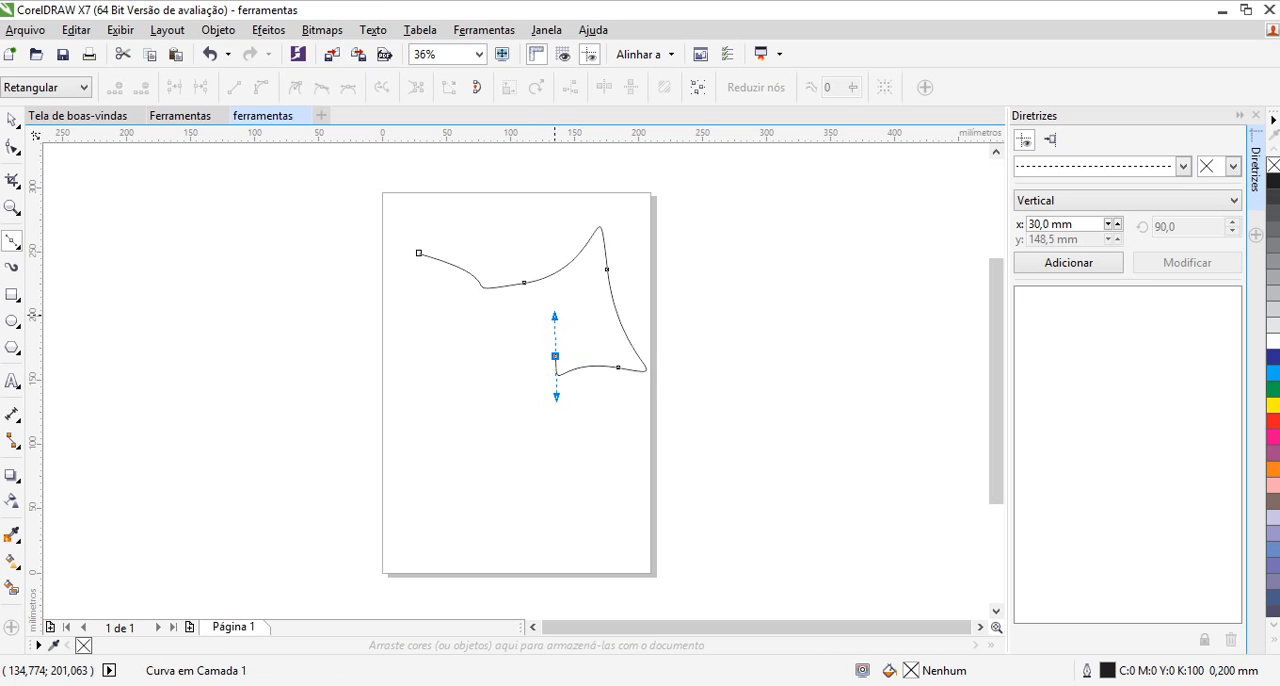
{"action": "left_click", "coordinate": [459, 348]}
{"action": "left_click_drag", "start_coordinate": [459, 348], "coordinate": [552, 427]}
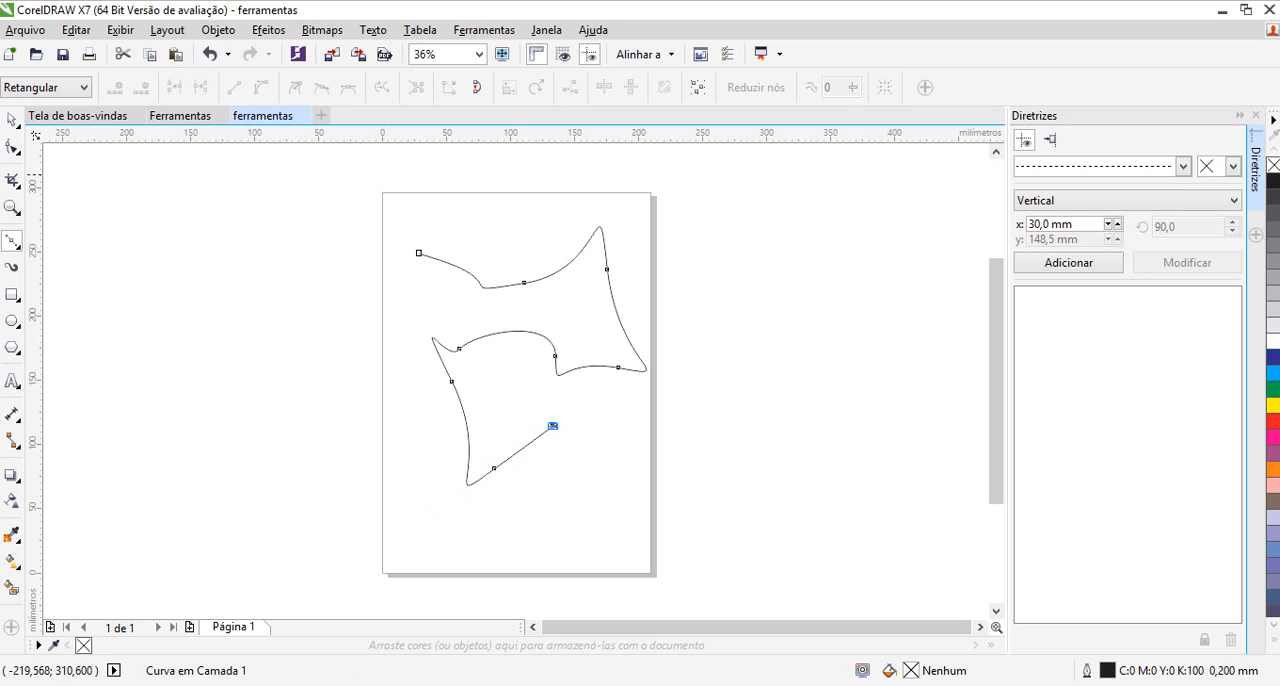
{"action": "left_click", "coordinate": [12, 120]}
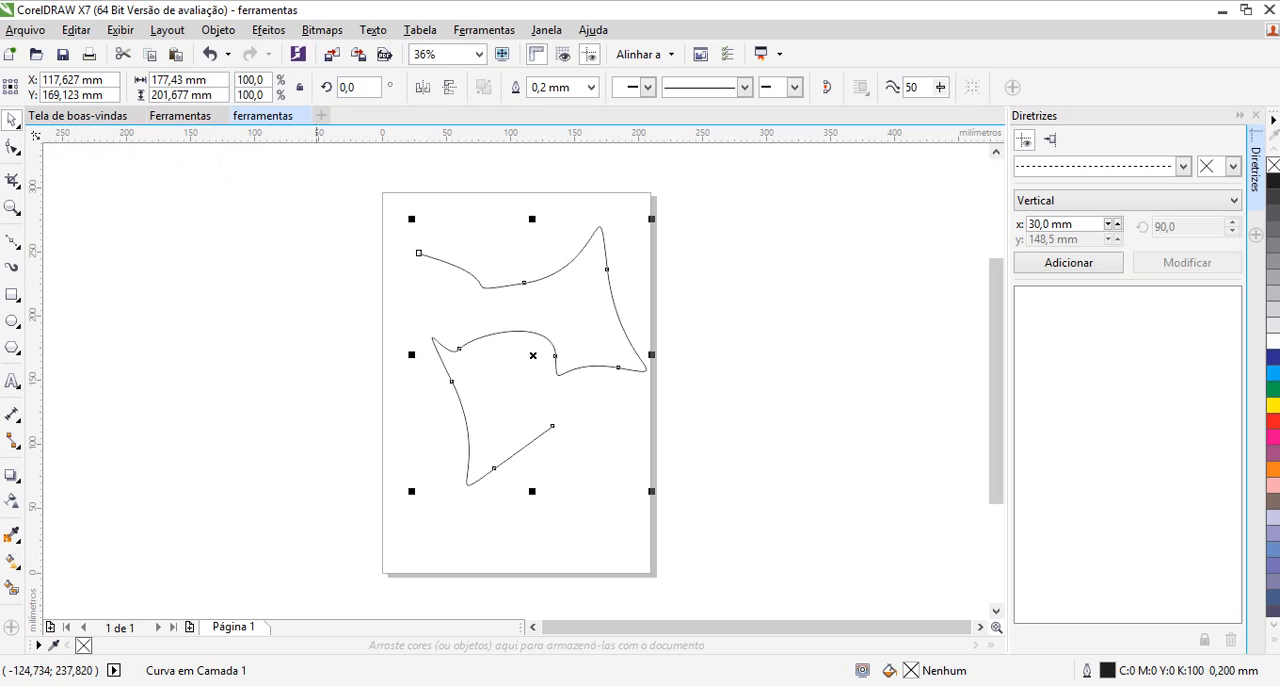
{"action": "left_click", "coordinate": [408, 293]}
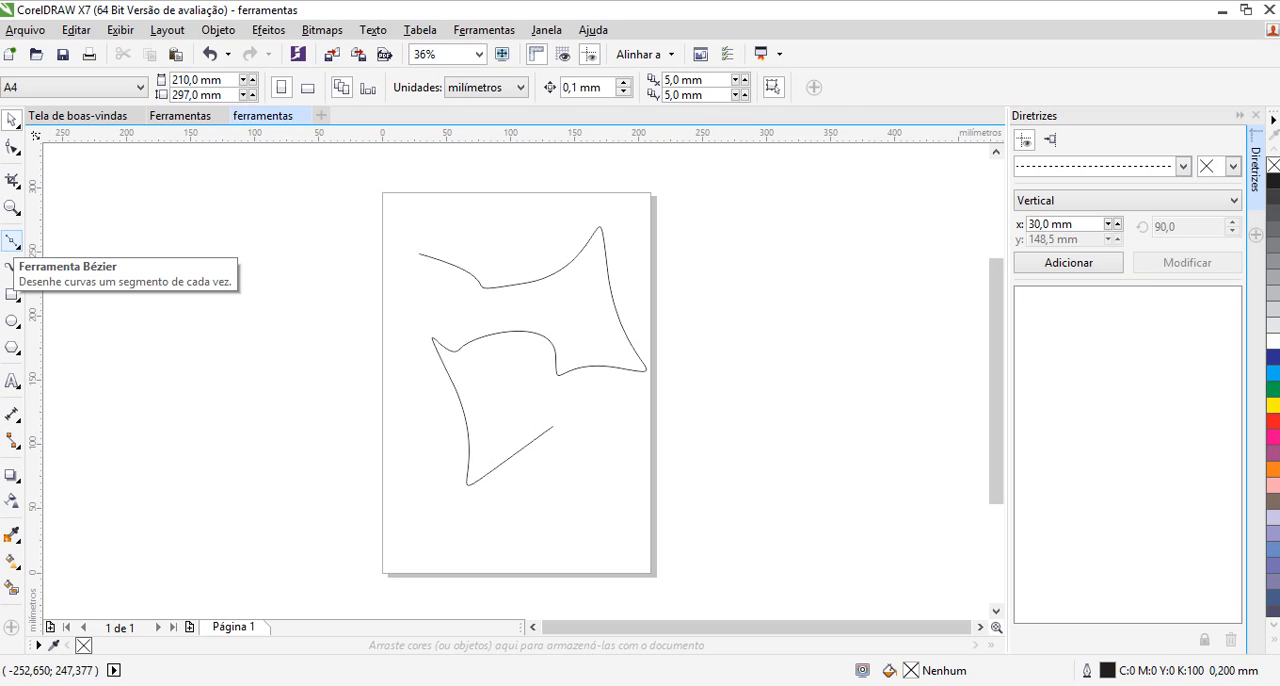
{"action": "left_click", "coordinate": [12, 242]}
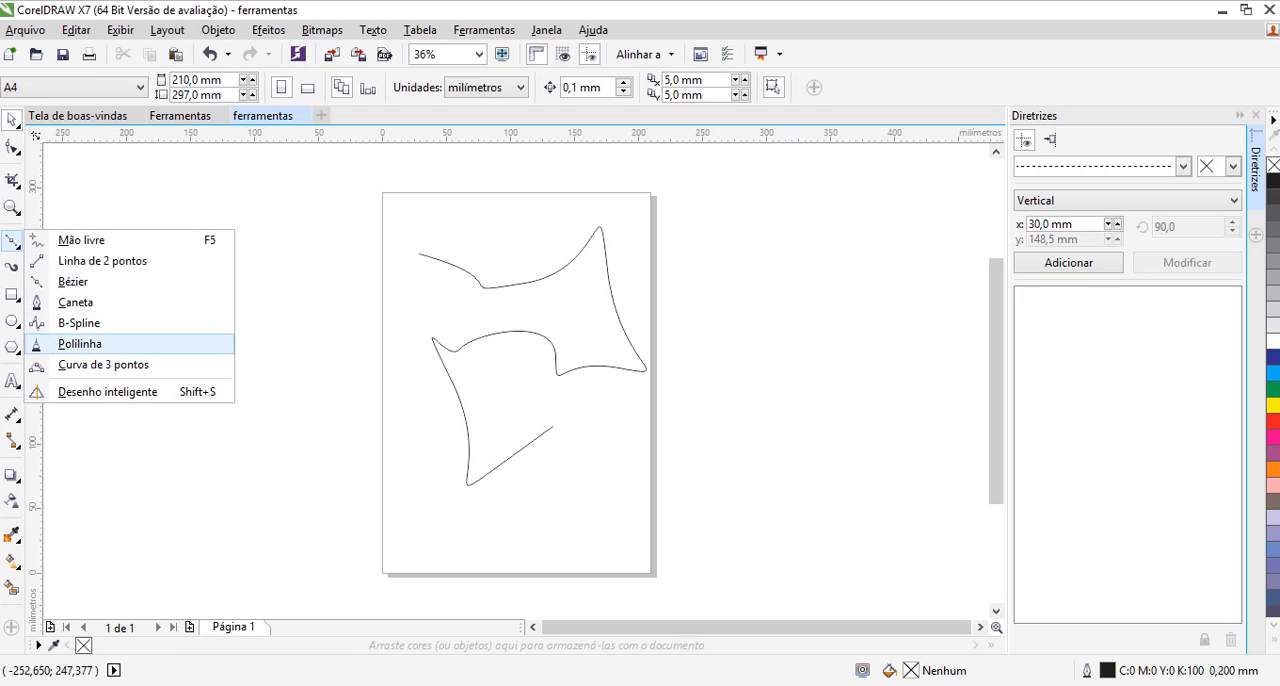
{"action": "left_click", "coordinate": [78, 323]}
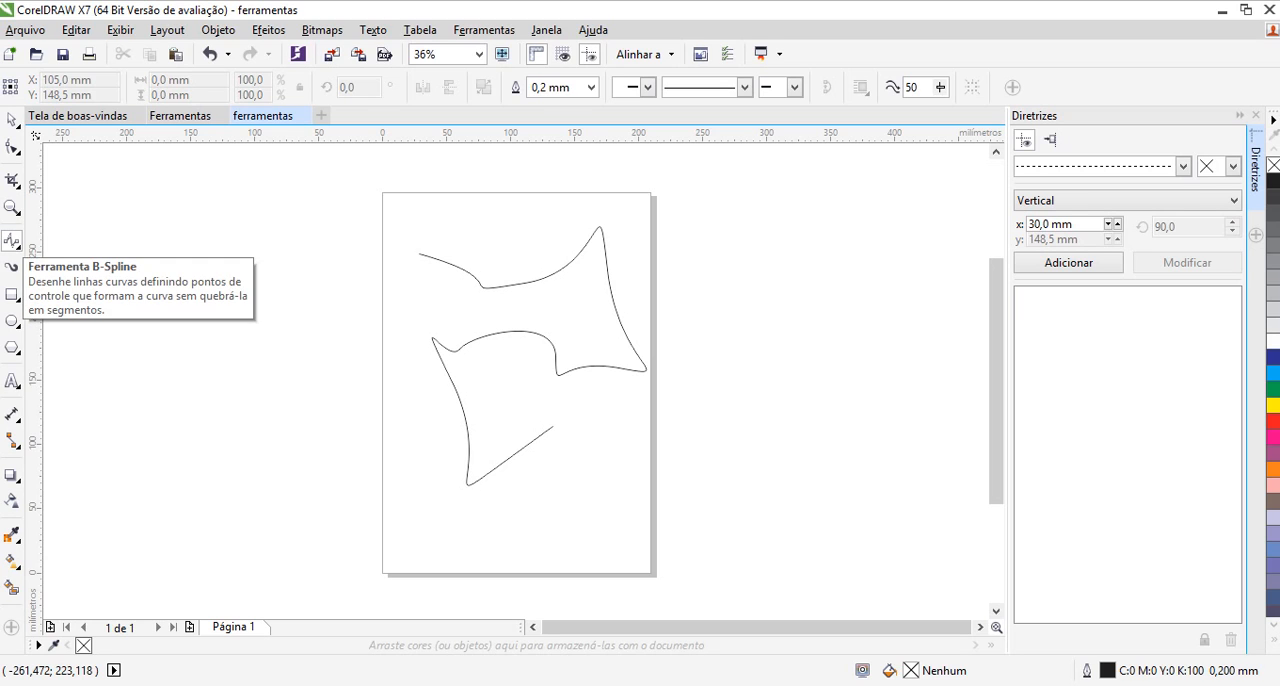
{"action": "left_click", "coordinate": [12, 241]}
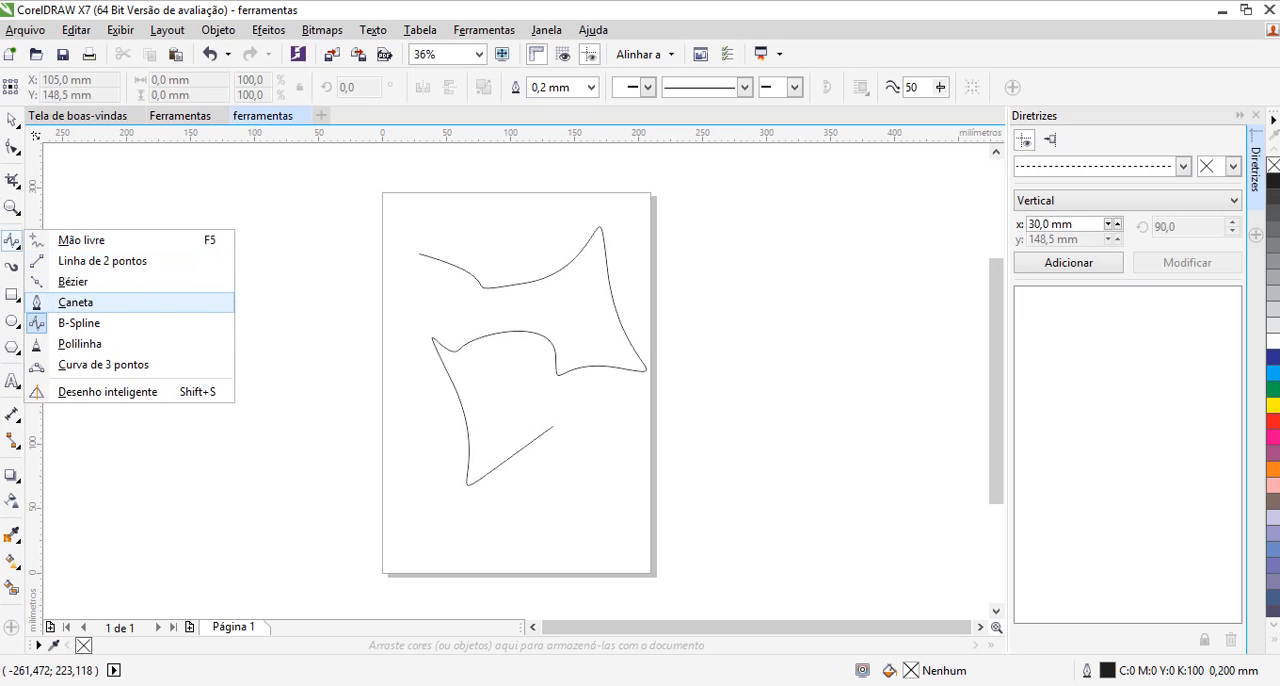
{"action": "left_click", "coordinate": [73, 281]}
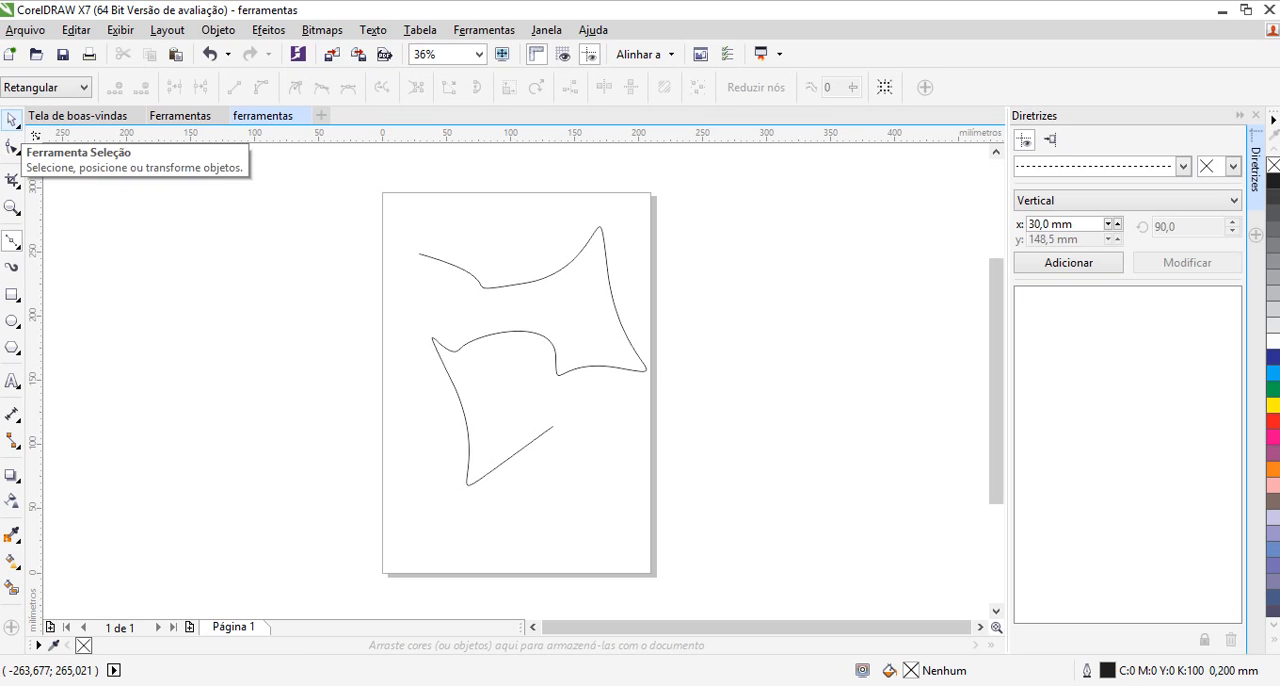
Select the winding Bézier curve on the page and delete it
{"action": "left_click", "coordinate": [12, 119]}
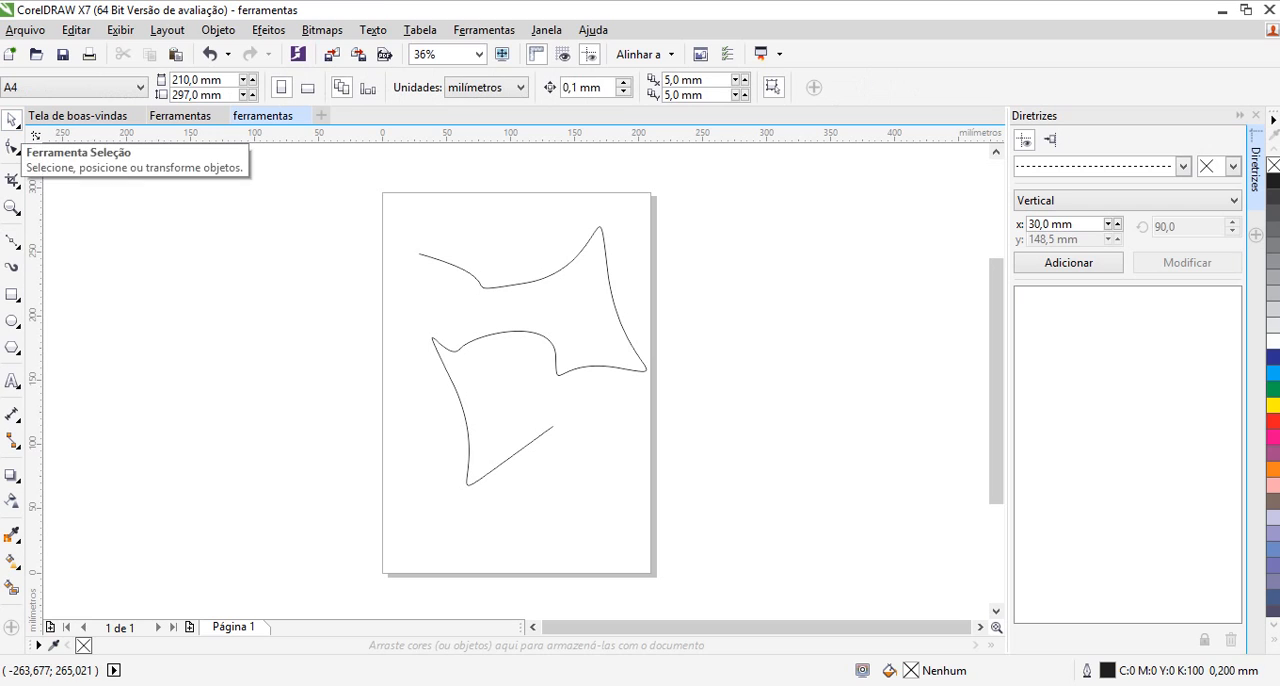
{"action": "left_click", "coordinate": [492, 287]}
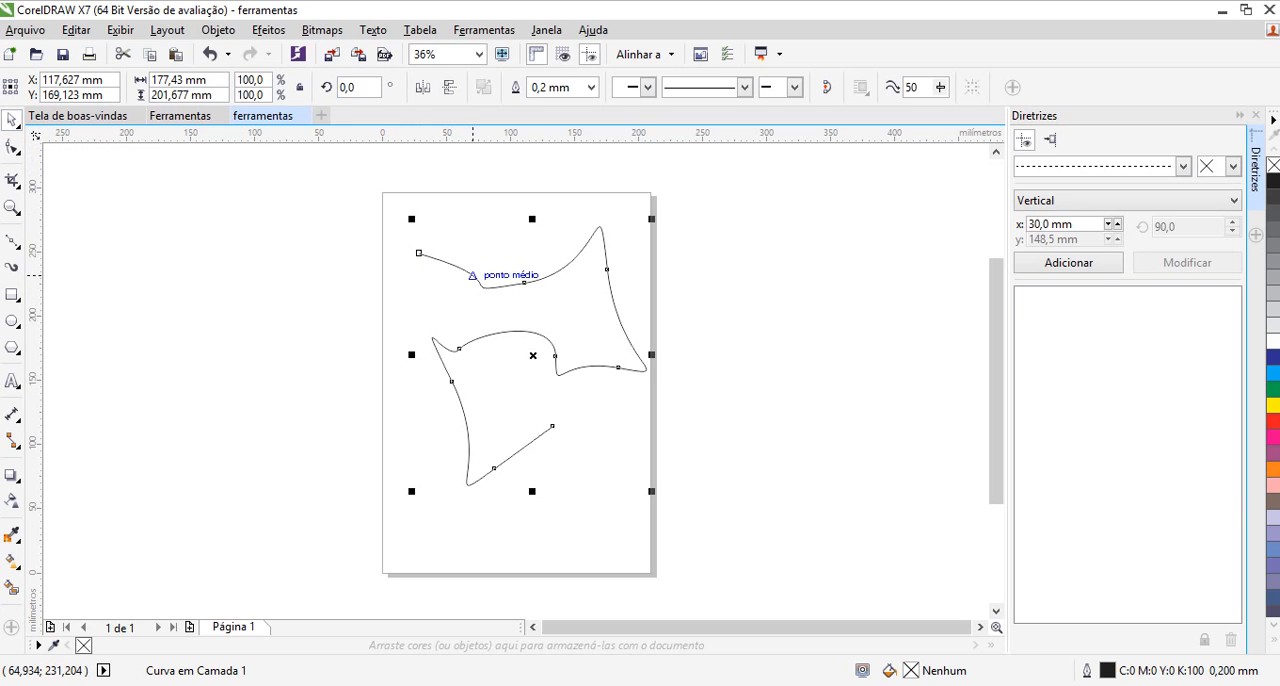
{"action": "key", "text": "Delete"}
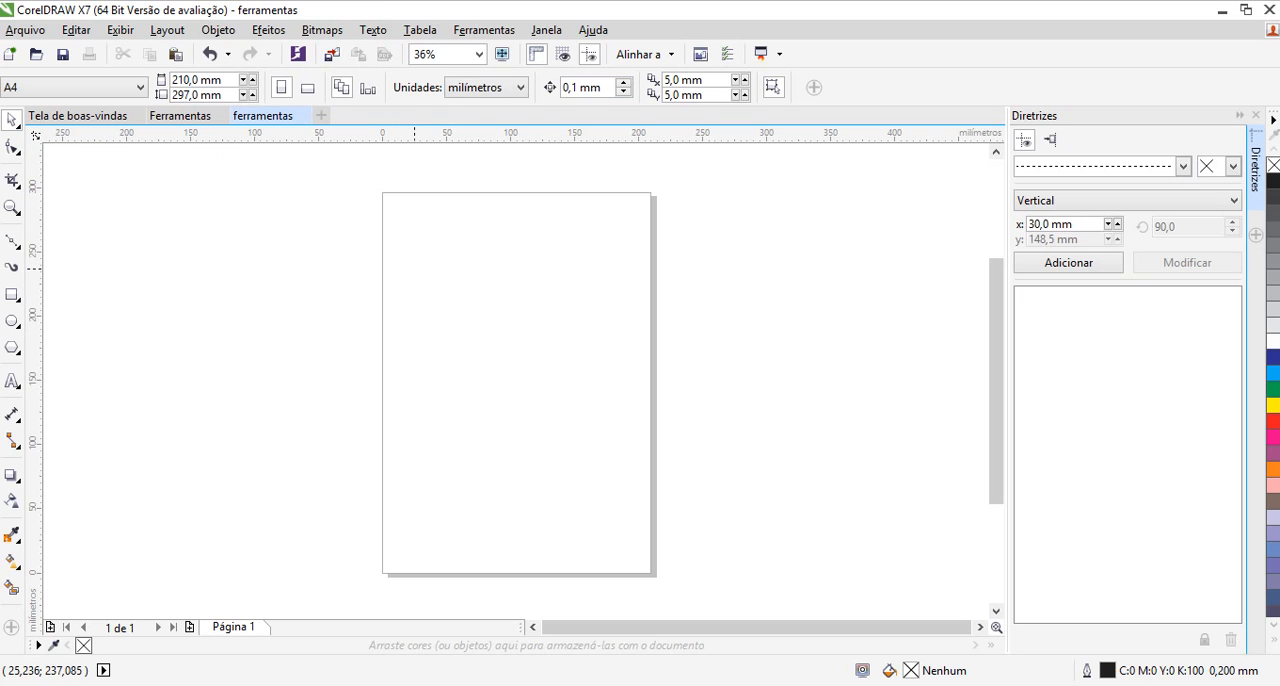
{"action": "left_click_drag", "start_coordinate": [414, 269], "coordinate": [580, 480]}
{"action": "left_click_drag", "start_coordinate": [441, 284], "coordinate": [584, 510]}
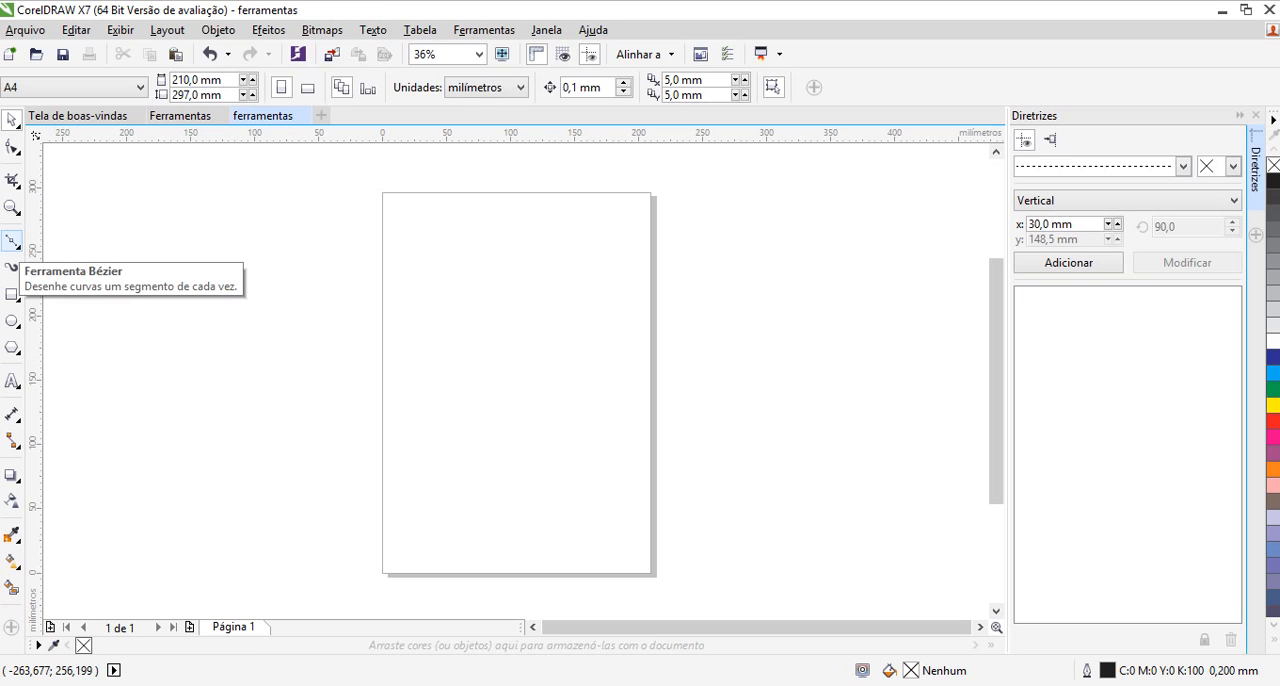
Draw an open, straight-segmented spiral outline about 141 mm wide and 200 mm high with the Bézier tool, ending near the page's upper edge
{"action": "left_click", "coordinate": [12, 241]}
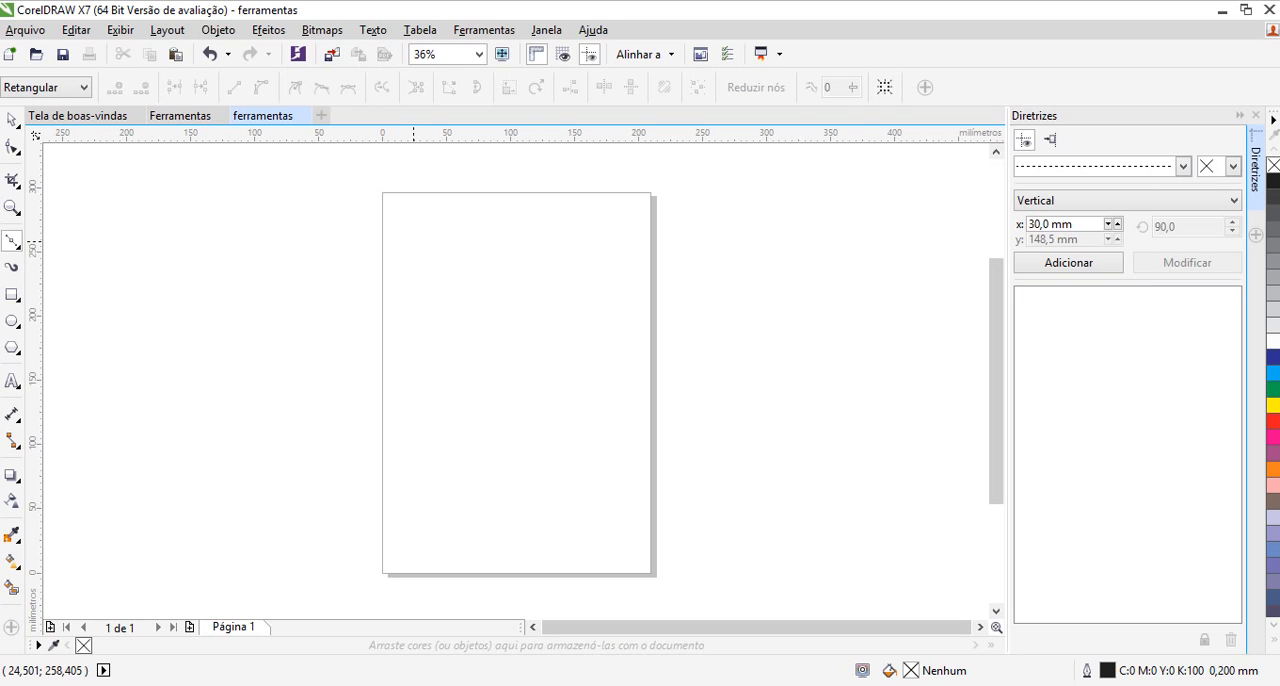
{"action": "left_click", "coordinate": [413, 241]}
{"action": "left_click", "coordinate": [513, 251]}
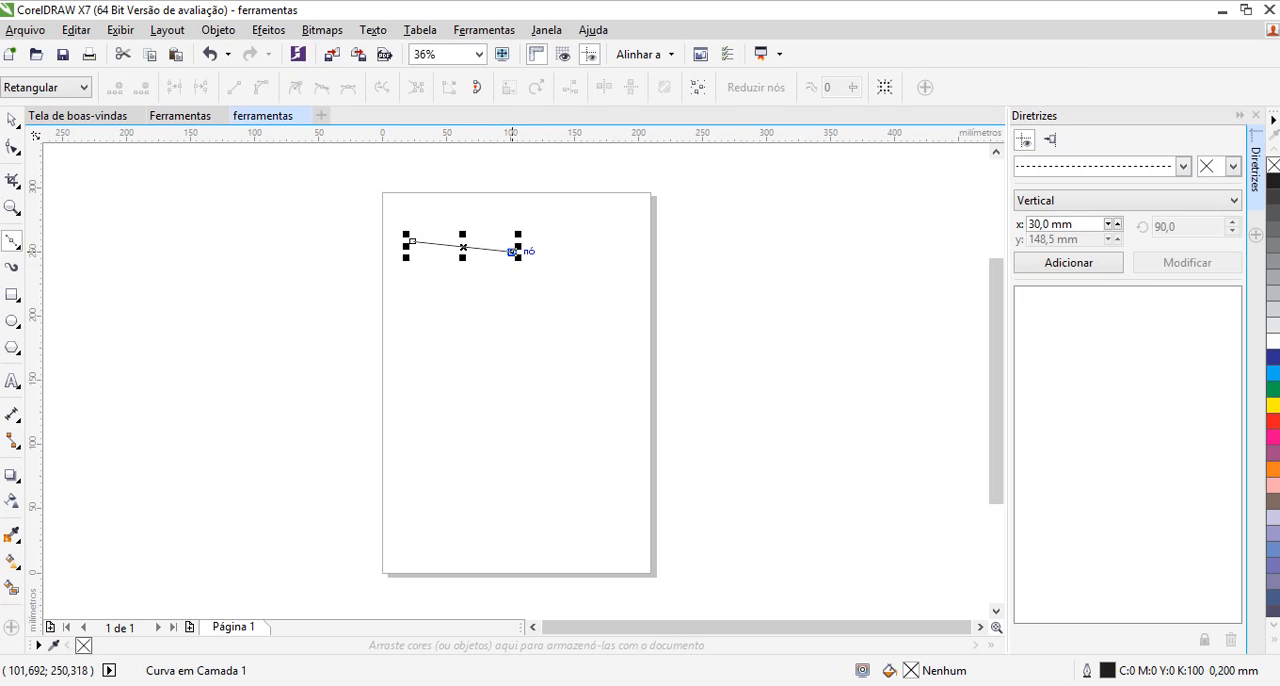
{"action": "left_click_drag", "start_coordinate": [513, 251], "coordinate": [542, 428]}
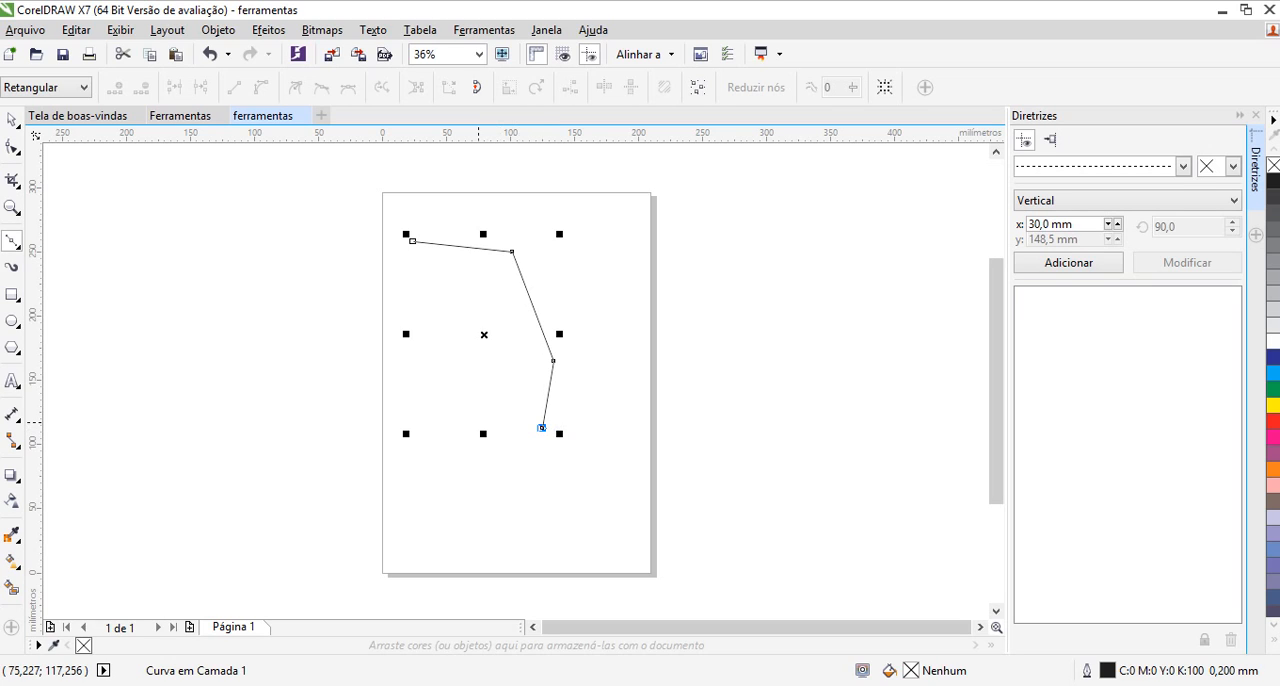
{"action": "left_click_drag", "start_coordinate": [542, 428], "coordinate": [478, 423]}
{"action": "left_click", "coordinate": [443, 375]}
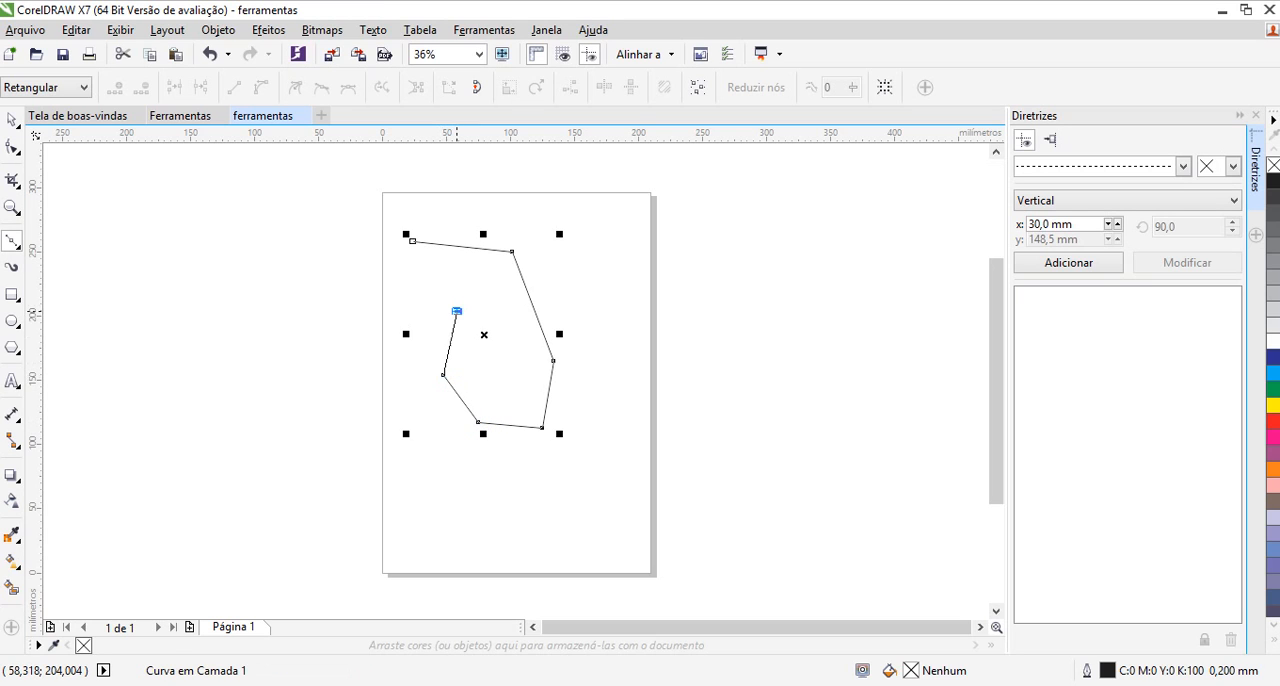
{"action": "left_click", "coordinate": [456, 311]}
{"action": "left_click", "coordinate": [433, 317]}
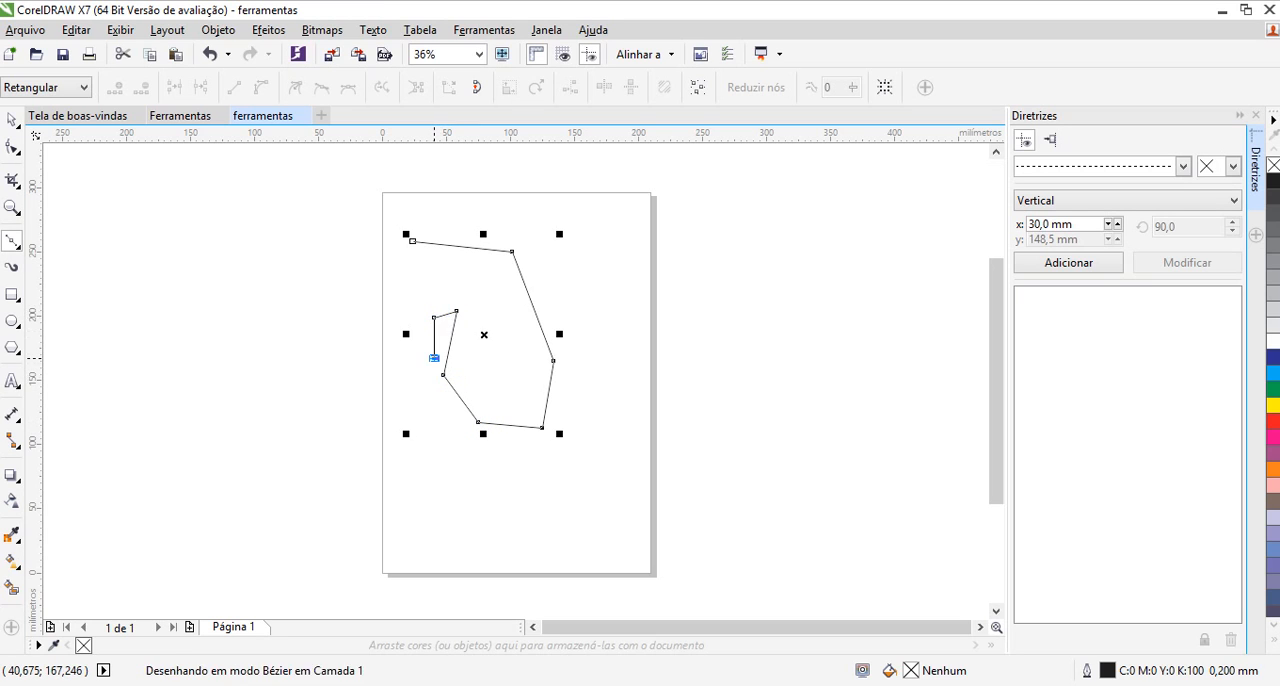
{"action": "left_click", "coordinate": [434, 357]}
{"action": "left_click", "coordinate": [411, 349]}
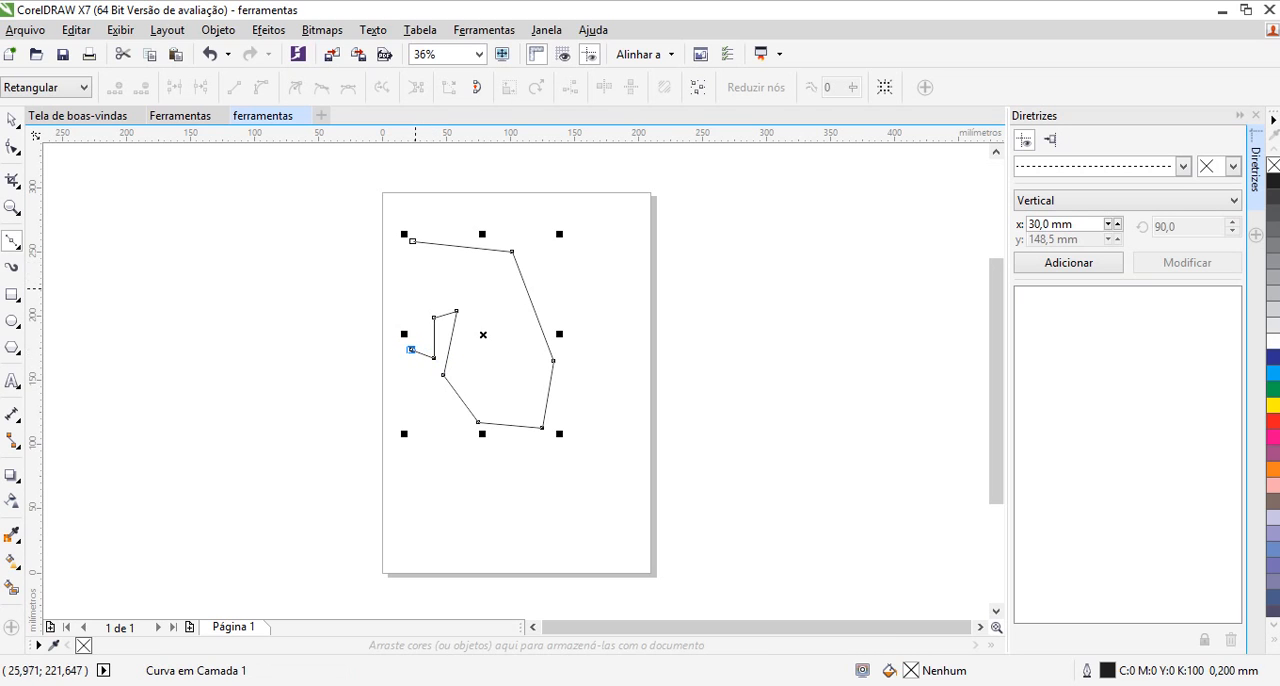
{"action": "left_click", "coordinate": [415, 288]}
{"action": "left_click", "coordinate": [455, 281]}
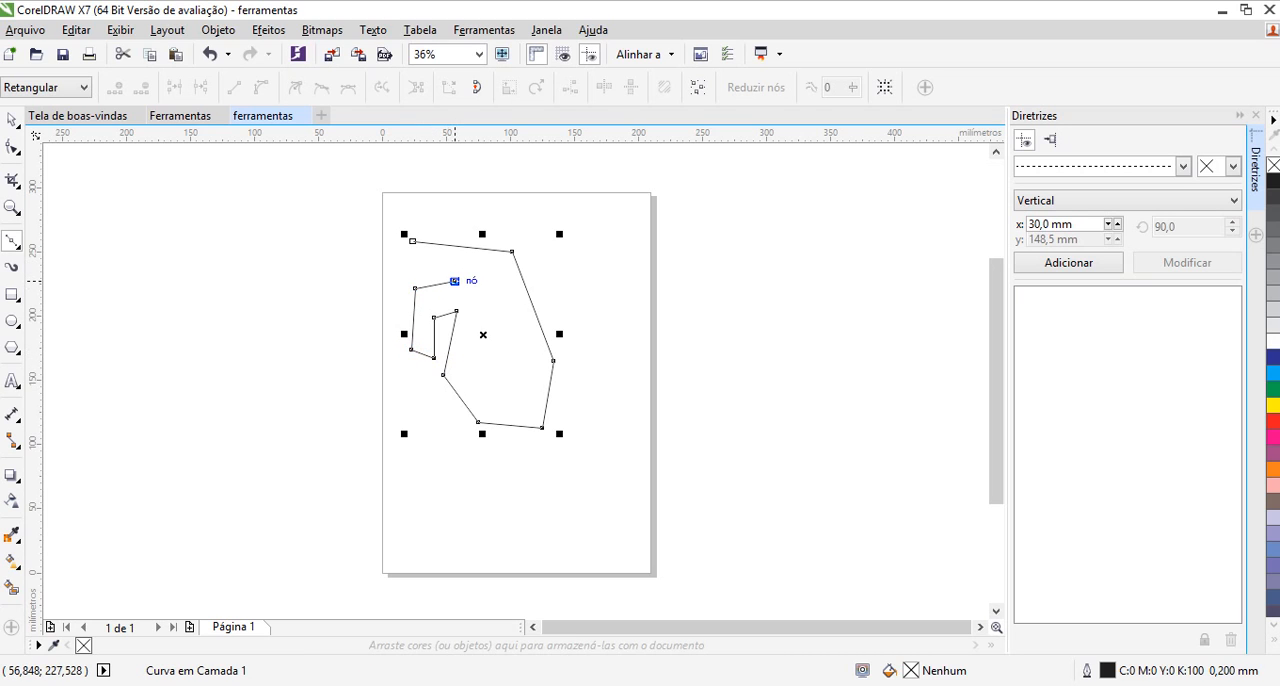
{"action": "left_click", "coordinate": [467, 266]}
{"action": "left_click", "coordinate": [443, 465]}
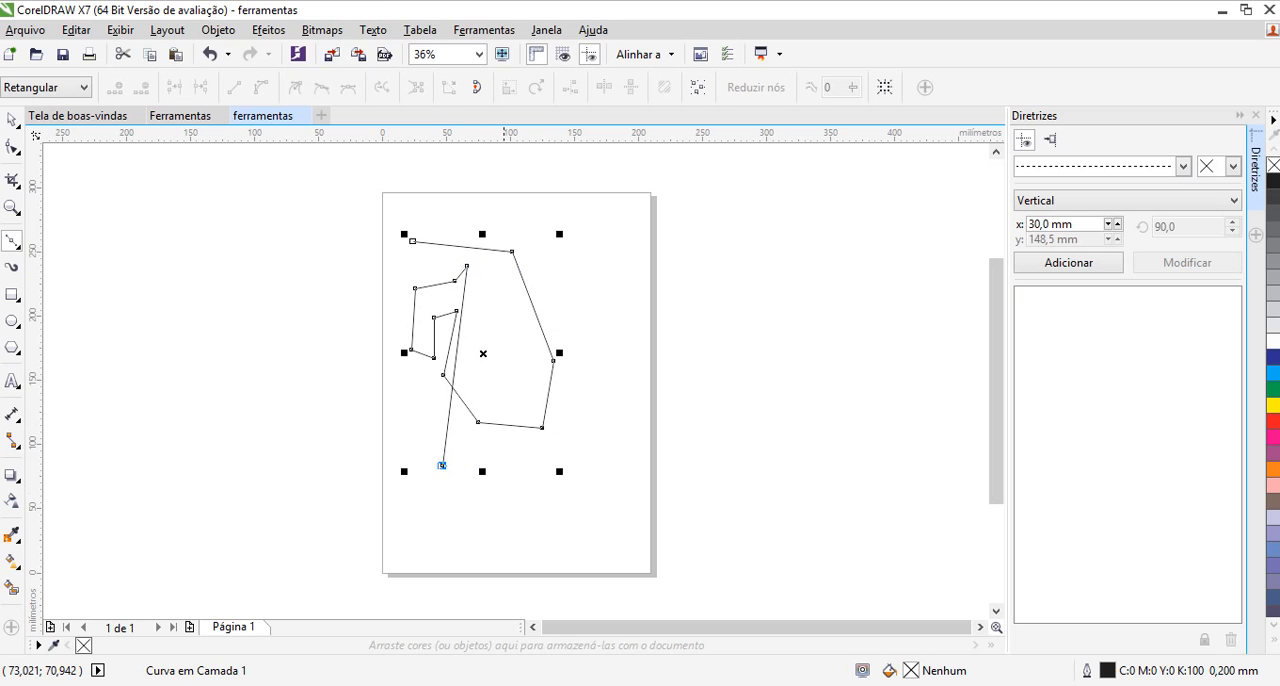
{"action": "left_click", "coordinate": [524, 487]}
{"action": "left_click", "coordinate": [575, 428]}
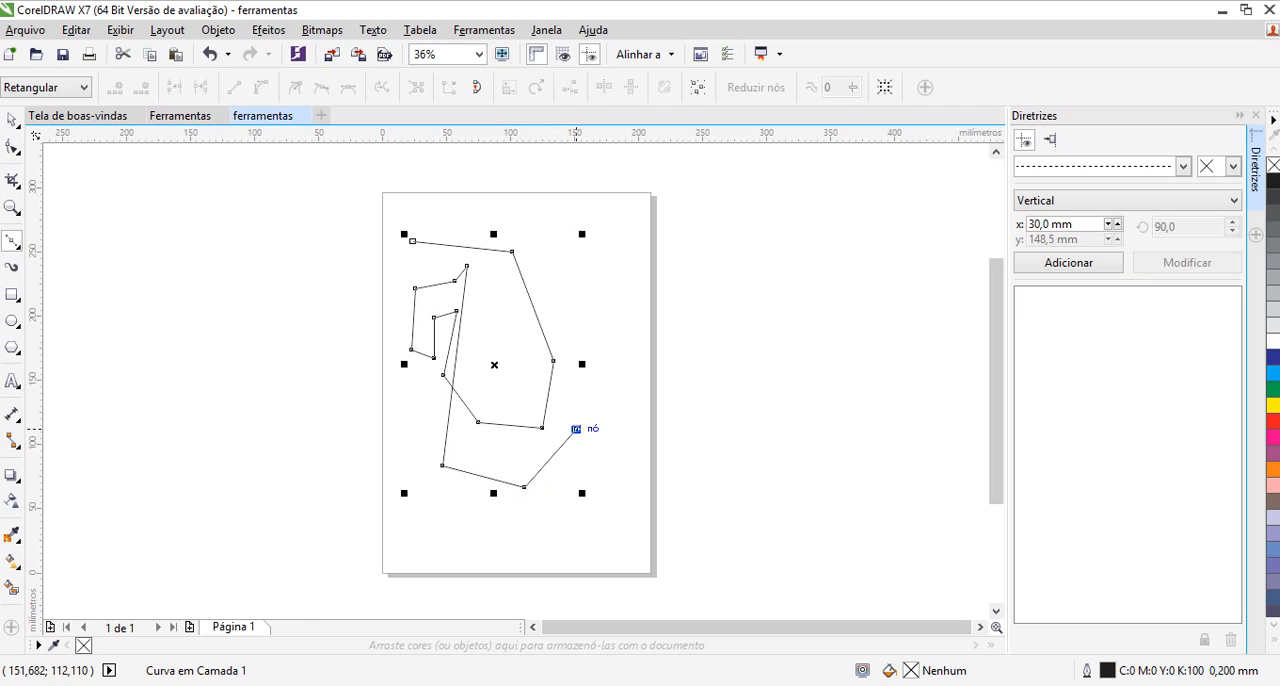
{"action": "left_click", "coordinate": [591, 297]}
{"action": "left_click", "coordinate": [552, 231]}
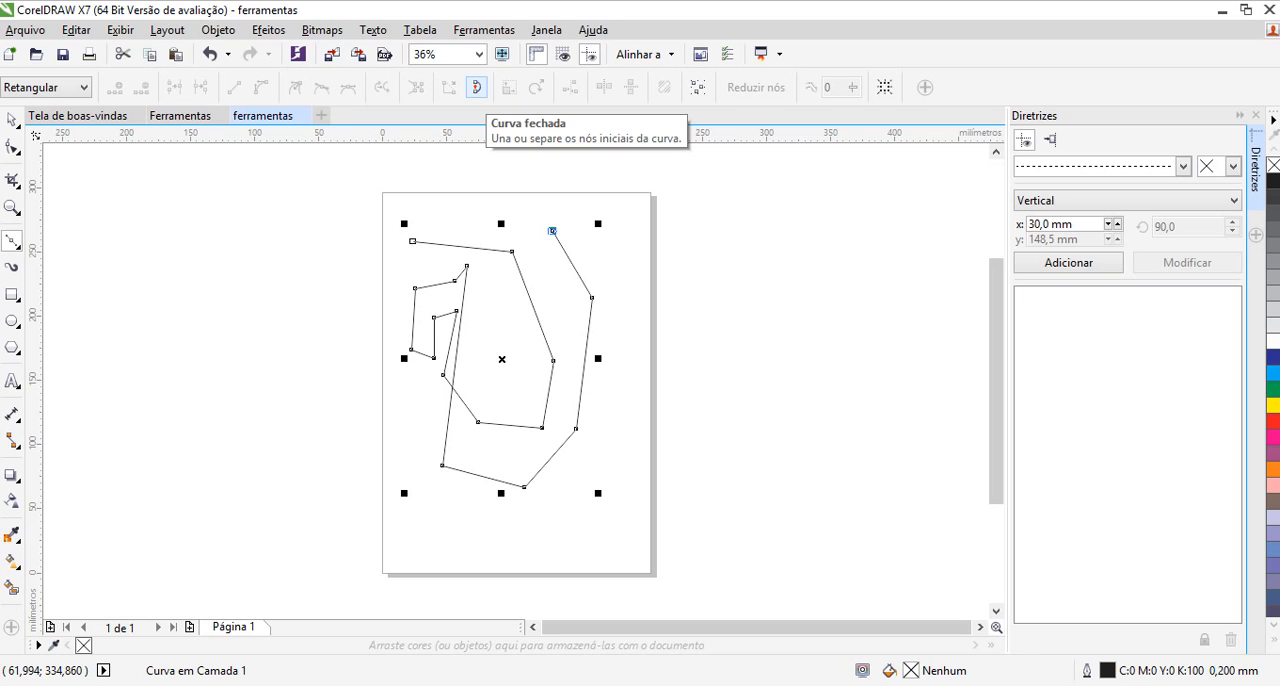
Close the open Bézier outline and fill it with green (C:100 M:0 Y:100 K:0)
{"action": "left_click", "coordinate": [476, 87]}
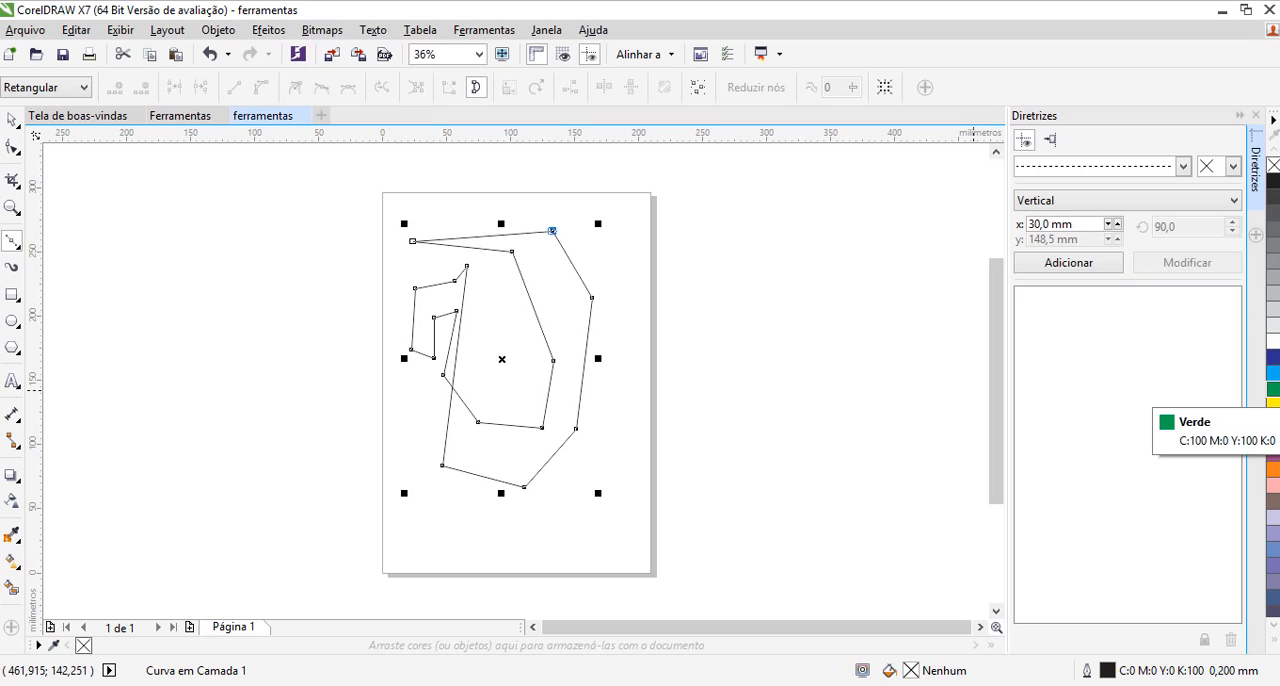
{"action": "left_click", "coordinate": [1272, 389]}
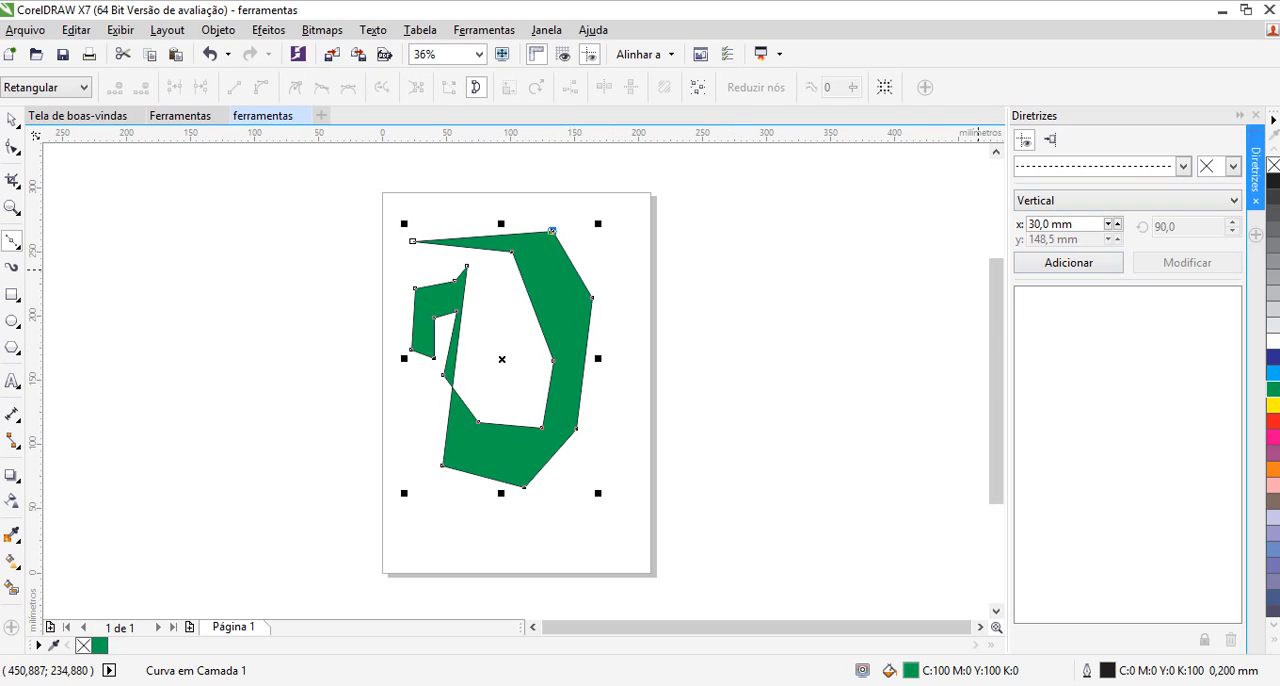
Close the guideline settings and remove the fill from the closed curve
{"action": "left_click", "coordinate": [1256, 115]}
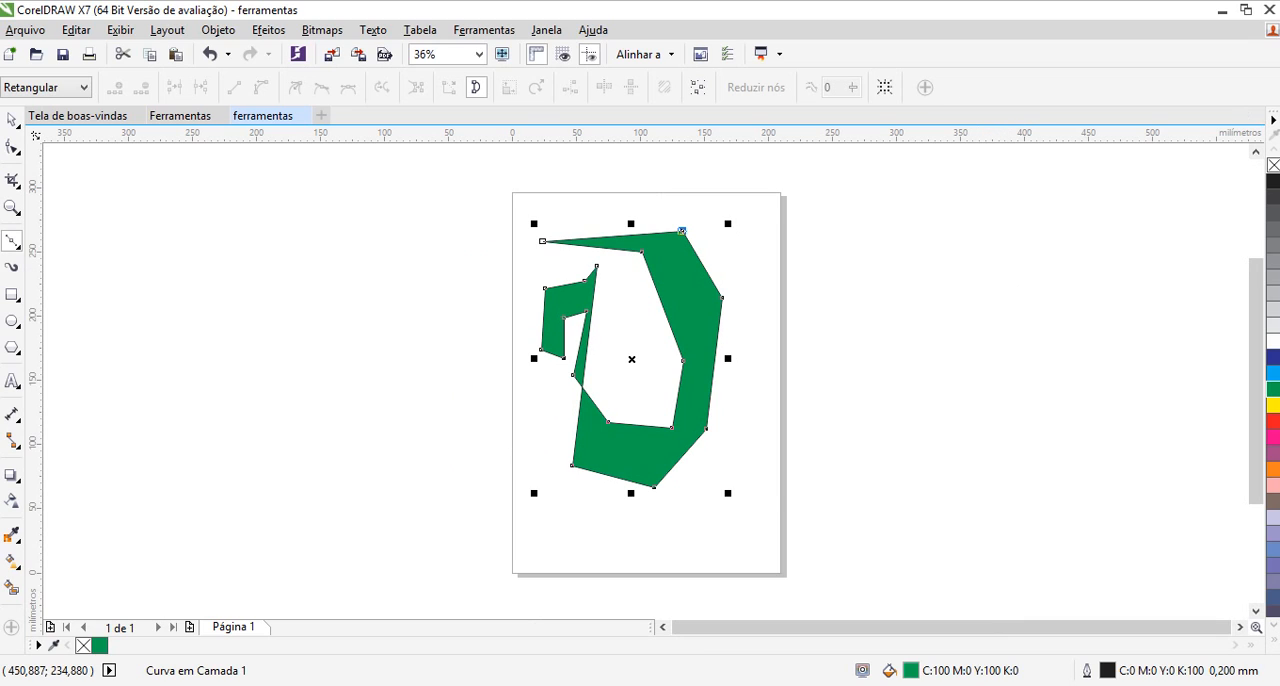
{"action": "left_click", "coordinate": [1273, 164]}
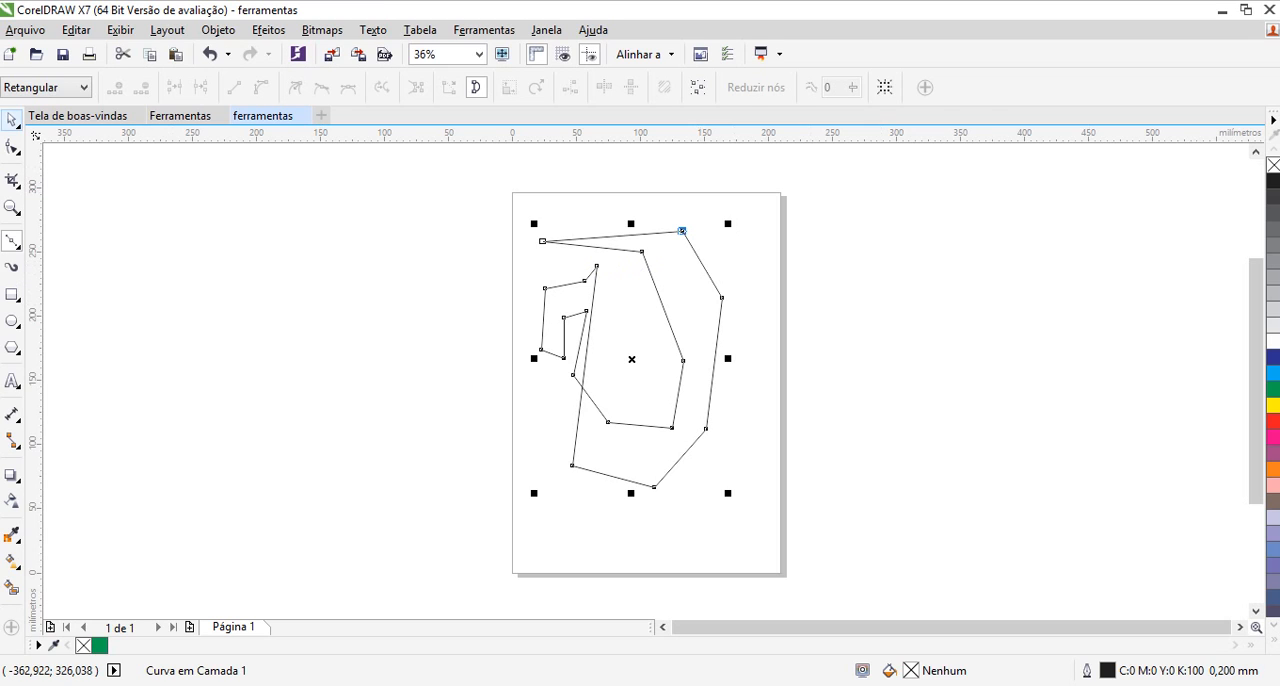
Move the closed curve down and to the right, centring it at about X 120 mm, Y 139 mm, and deselect it
{"action": "left_click", "coordinate": [12, 120]}
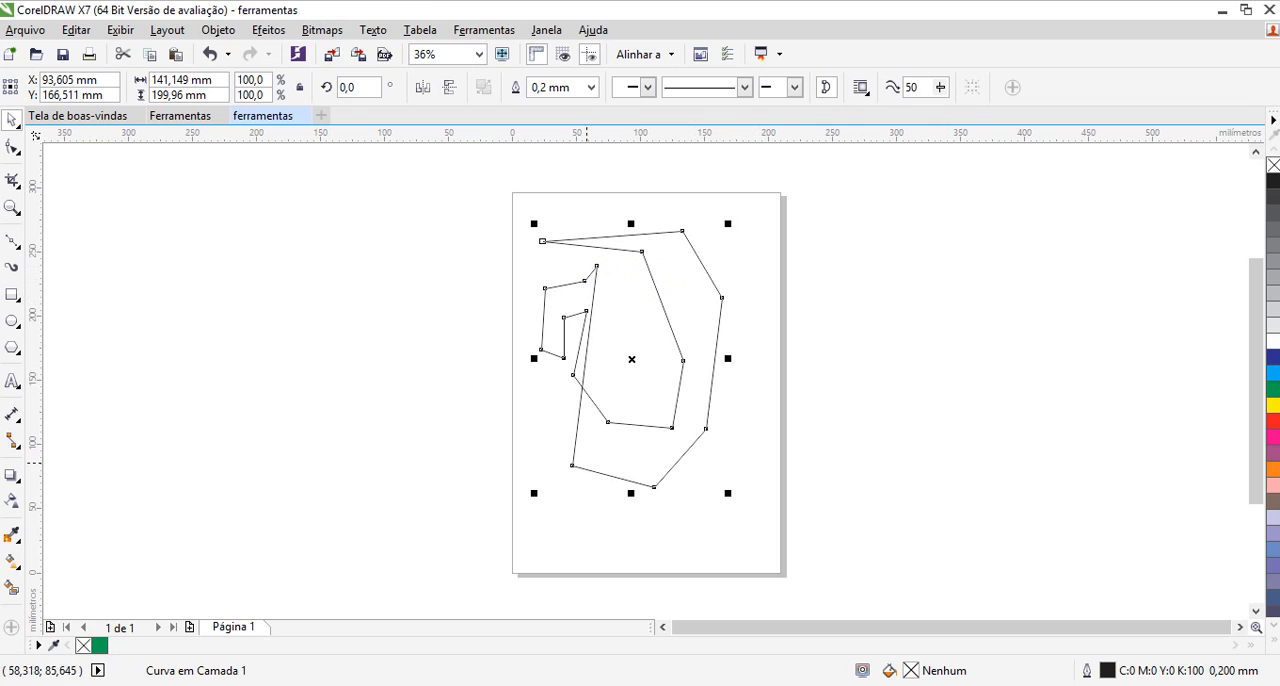
{"action": "left_click", "coordinate": [681, 283]}
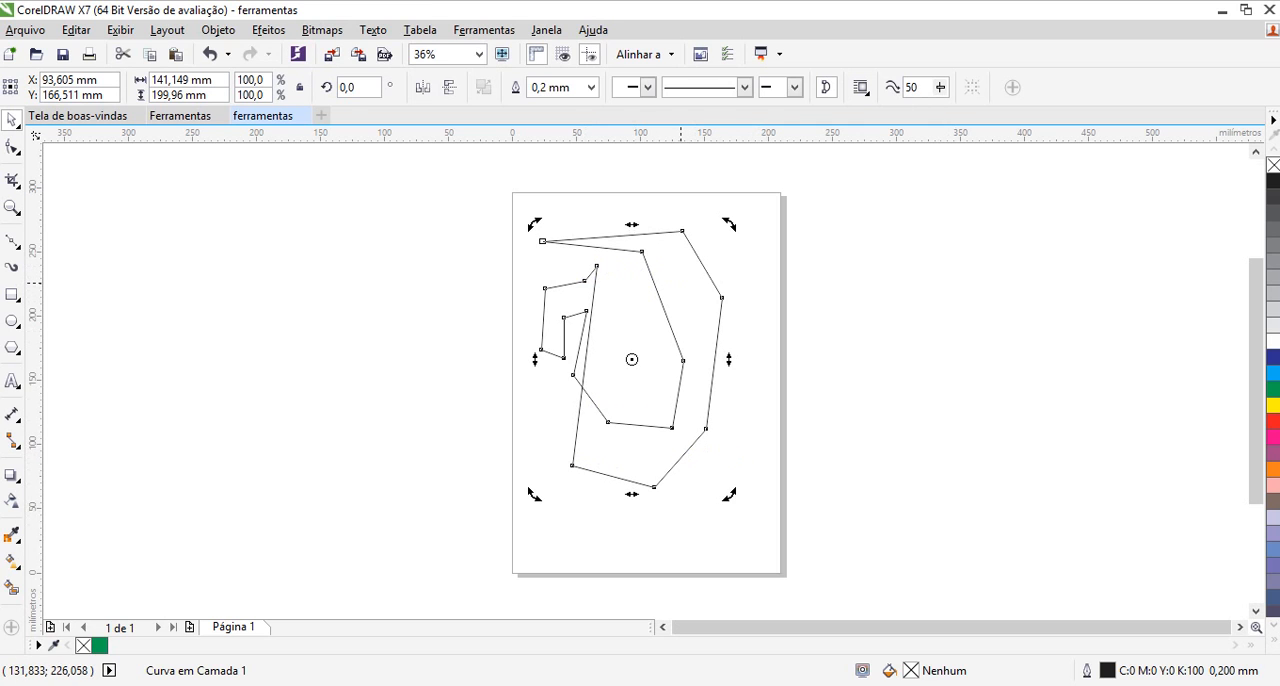
{"action": "left_click_drag", "start_coordinate": [683, 284], "coordinate": [716, 320]}
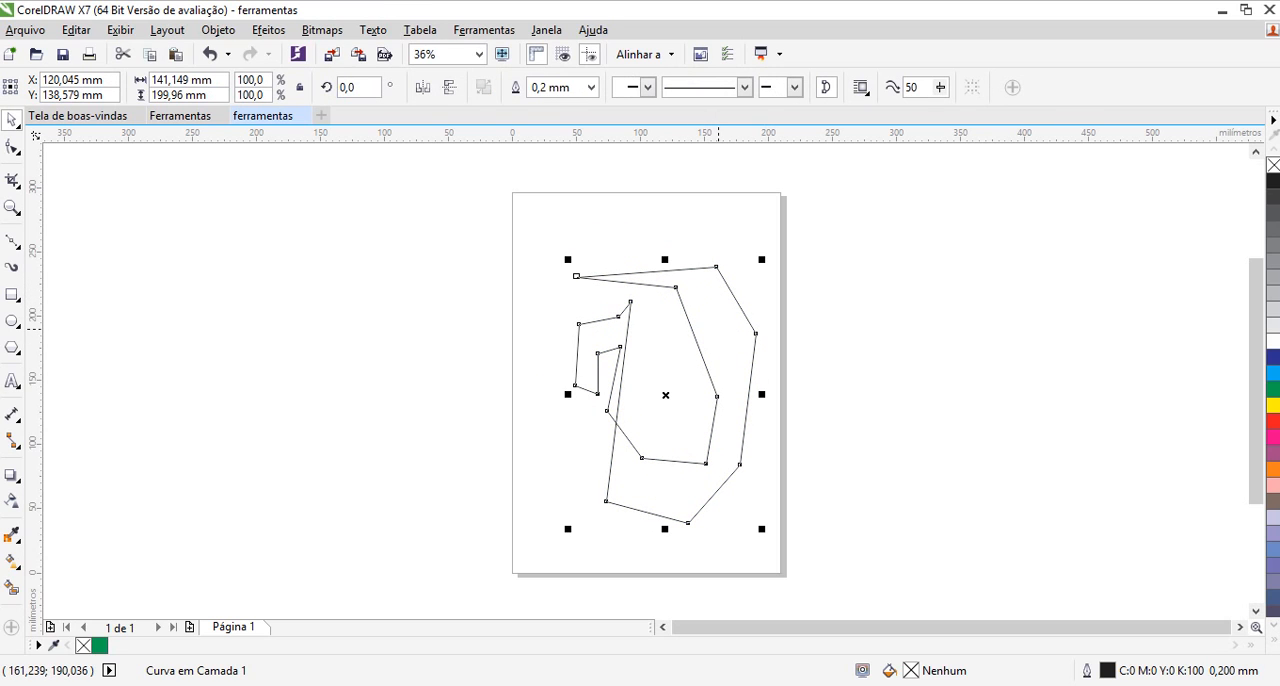
{"action": "left_click", "coordinate": [717, 227]}
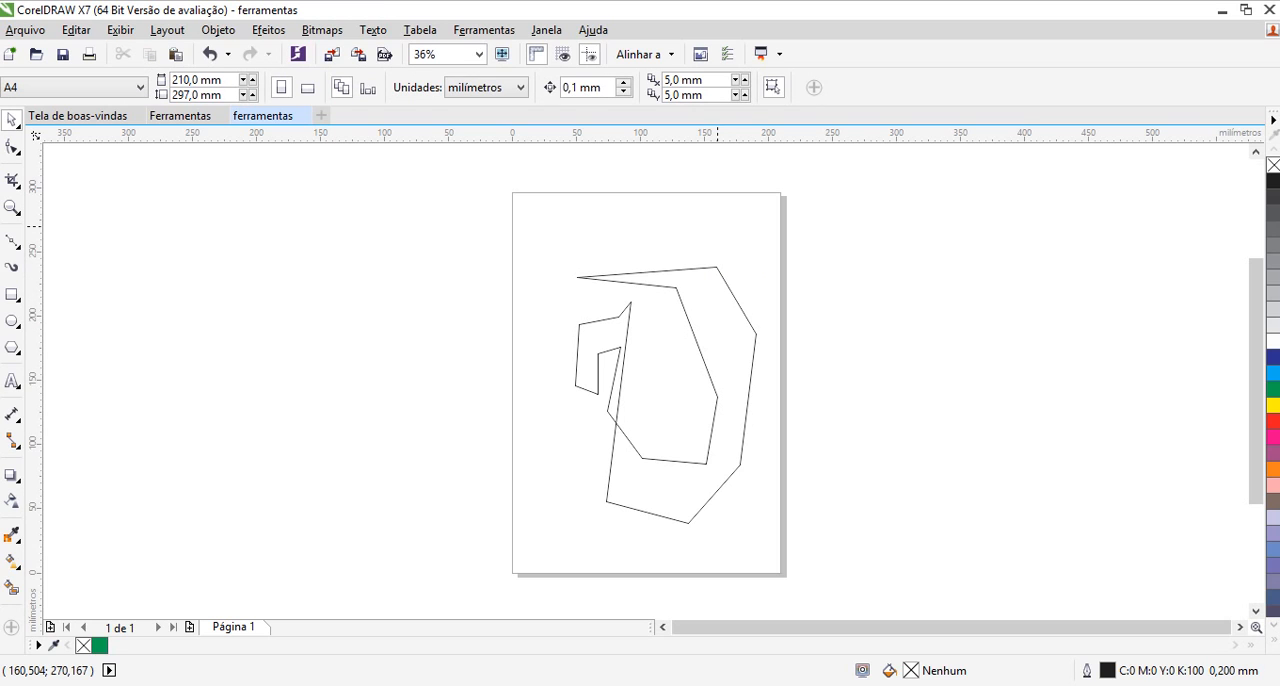
Fill the unfilled closed curve with green and shift it to about X 115 mm, Y 133 mm
{"action": "left_click", "coordinate": [756, 333]}
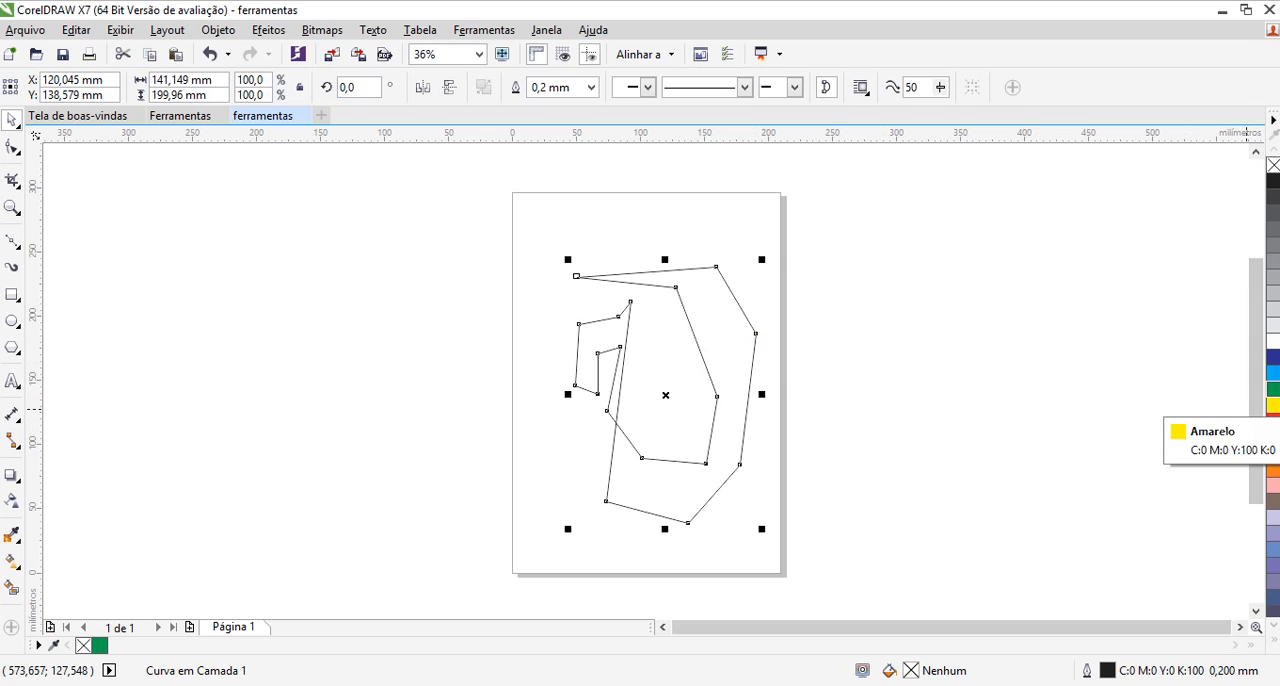
{"action": "left_click", "coordinate": [1273, 389]}
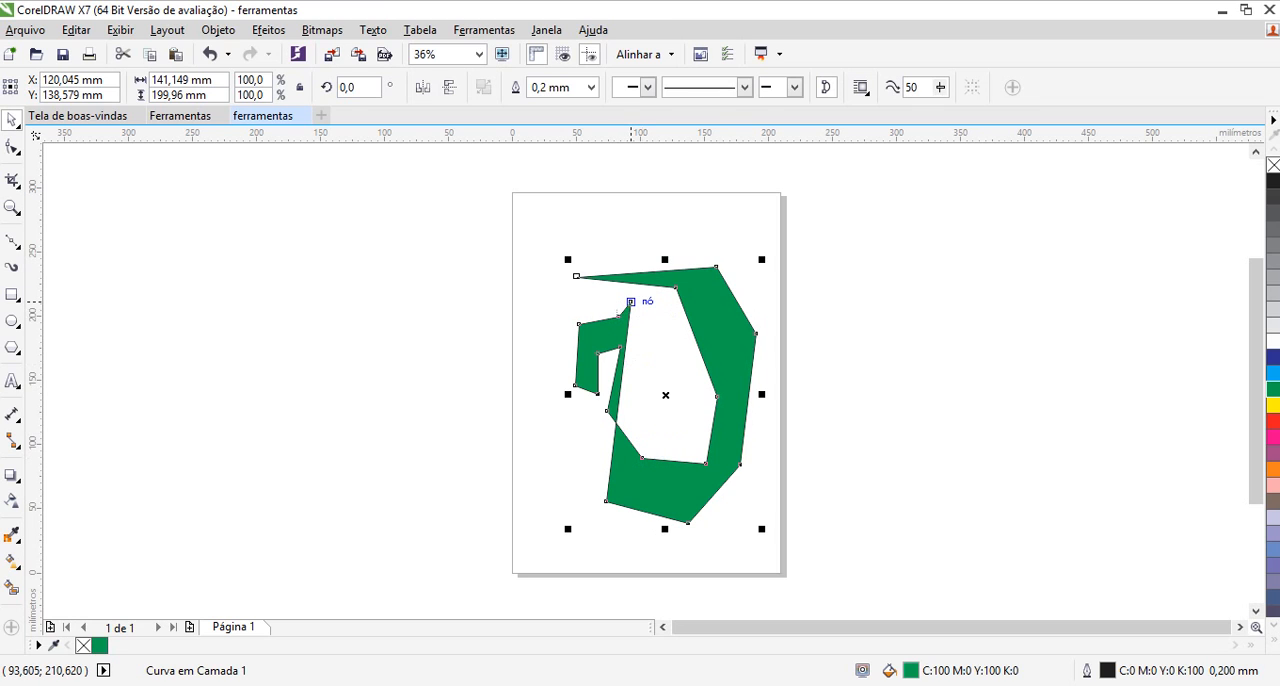
{"action": "mouse_move", "coordinate": [630, 301]}
{"action": "left_mouse_down"}
{"action": "mouse_move", "coordinate": [634, 362]}
{"action": "mouse_move", "coordinate": [624, 308]}
{"action": "left_mouse_up"}
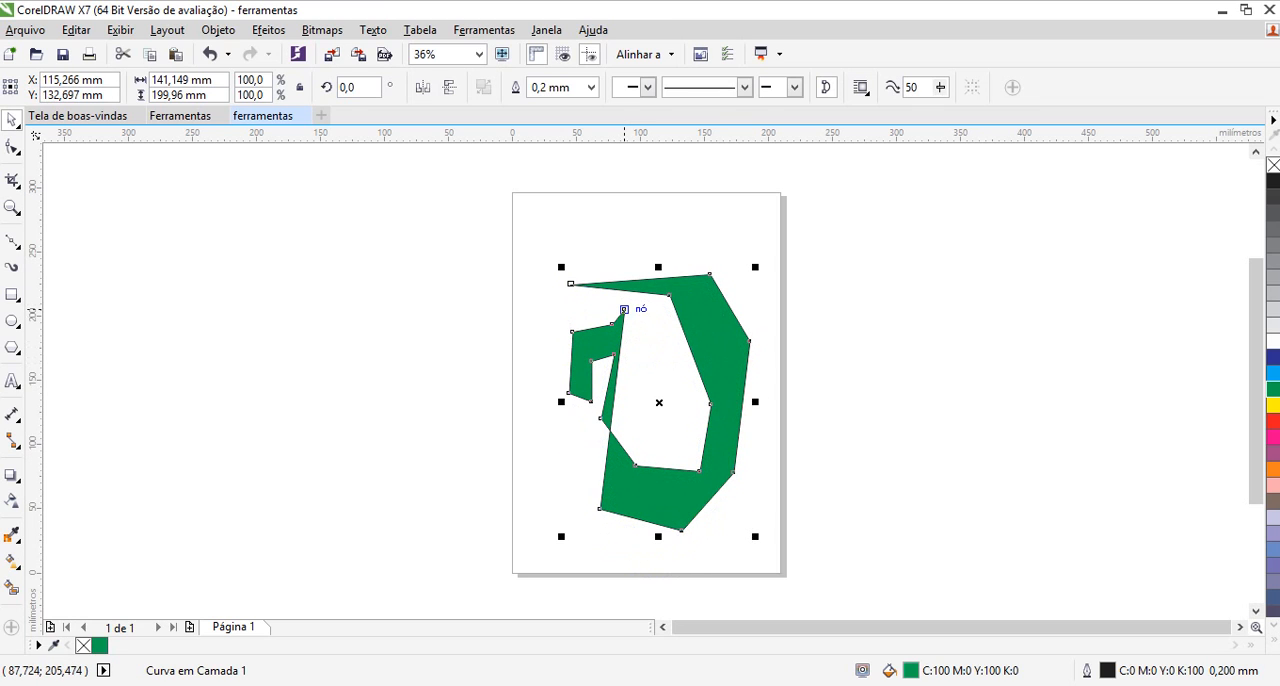
Reshape the green curve's left hook with the Shape tool, moving its nodes to form a continuous outer left edge and a short upper end
{"action": "key", "text": "F10"}
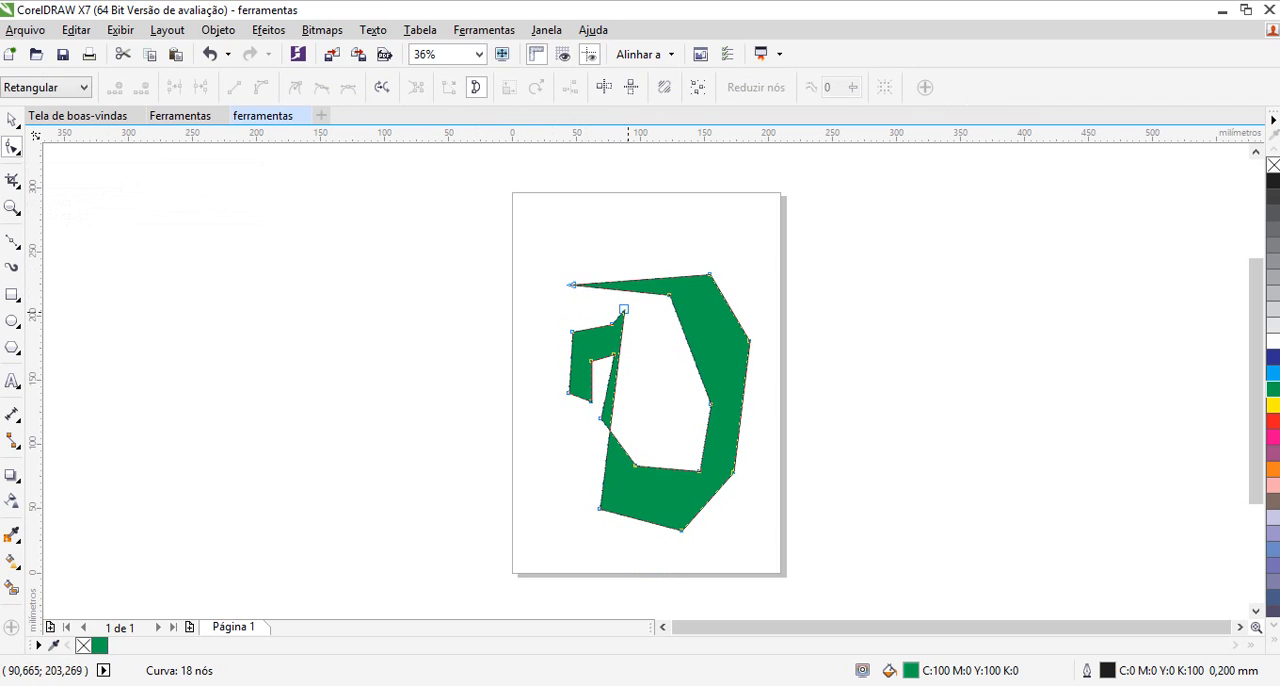
{"action": "left_click_drag", "start_coordinate": [624, 311], "coordinate": [568, 492]}
{"action": "left_click_drag", "start_coordinate": [612, 324], "coordinate": [548, 447]}
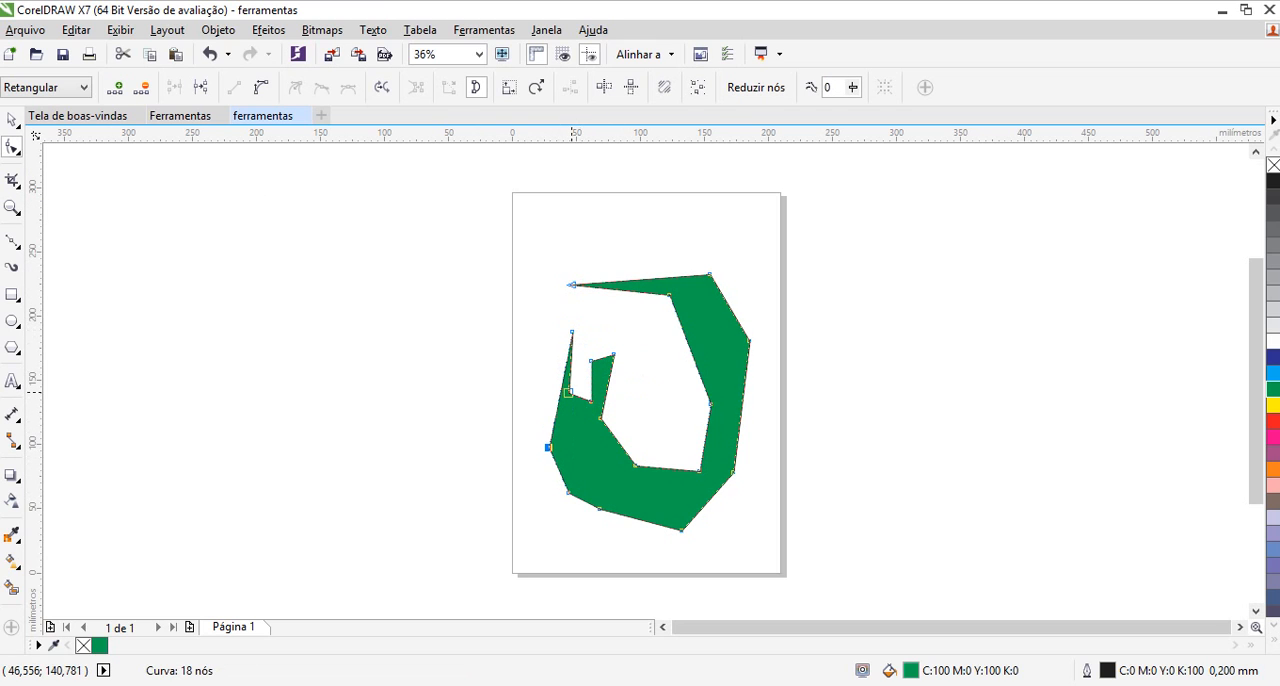
{"action": "left_click_drag", "start_coordinate": [569, 391], "coordinate": [660, 383]}
{"action": "left_click_drag", "start_coordinate": [590, 401], "coordinate": [601, 327]}
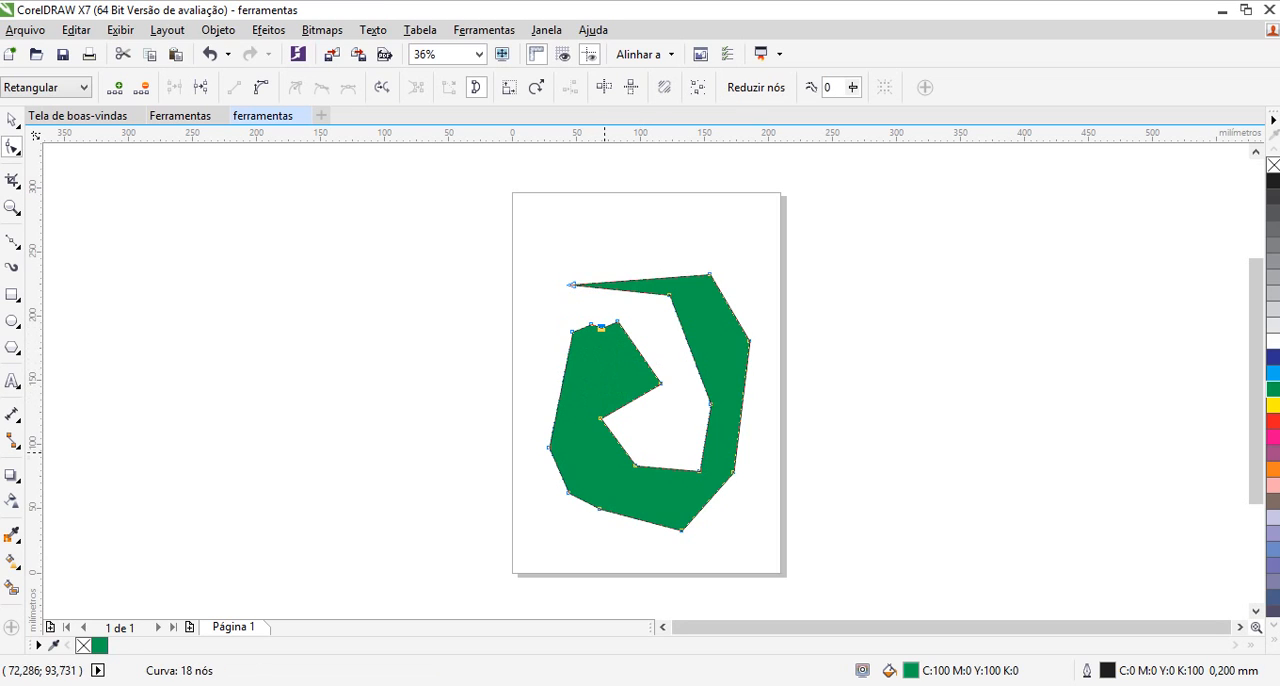
Move the green shape's inner lower and left nodes outward so the inner edge follows the outer contour as a narrow band
{"action": "left_click_drag", "start_coordinate": [600, 418], "coordinate": [637, 494]}
{"action": "left_click_drag", "start_coordinate": [661, 446], "coordinate": [578, 482]}
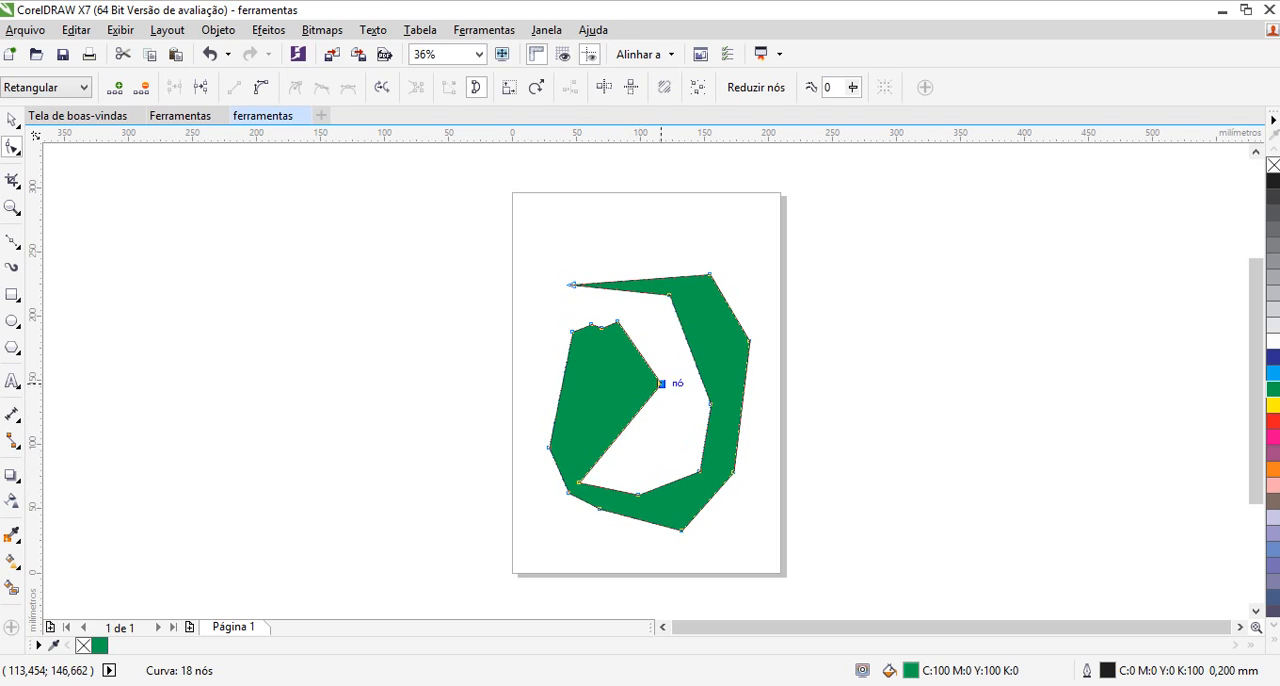
{"action": "left_click_drag", "start_coordinate": [660, 383], "coordinate": [558, 445]}
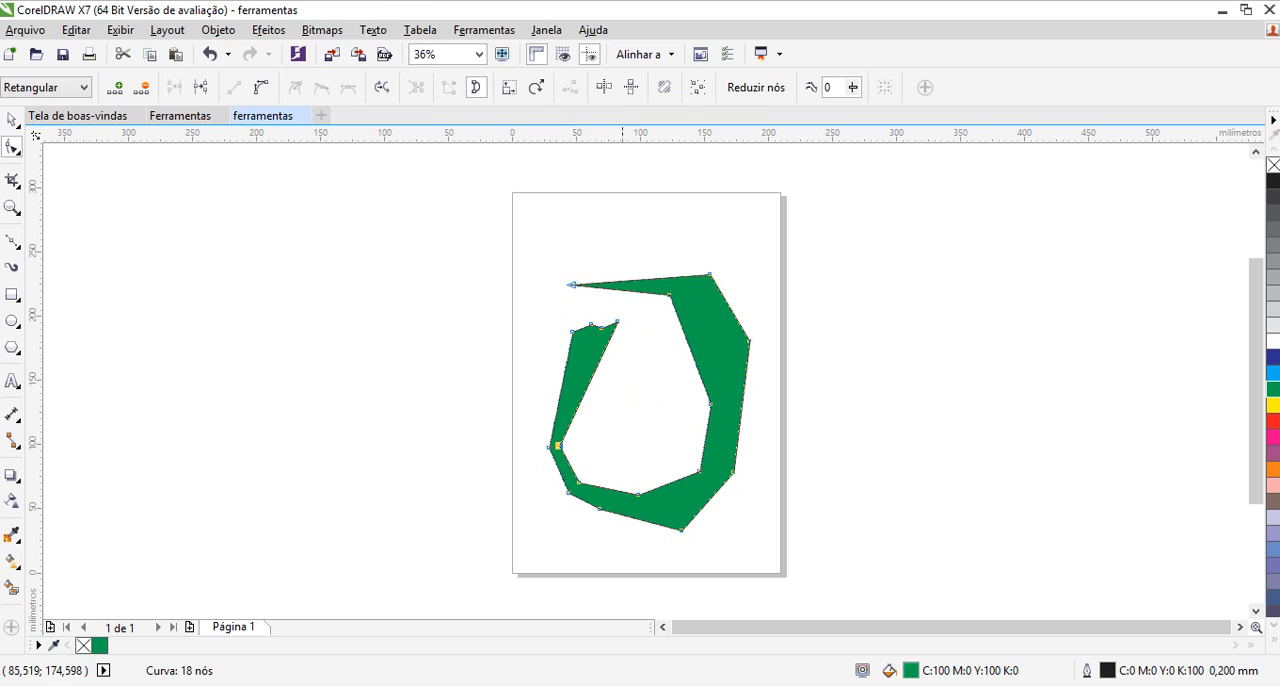
{"action": "left_click_drag", "start_coordinate": [606, 343], "coordinate": [583, 337]}
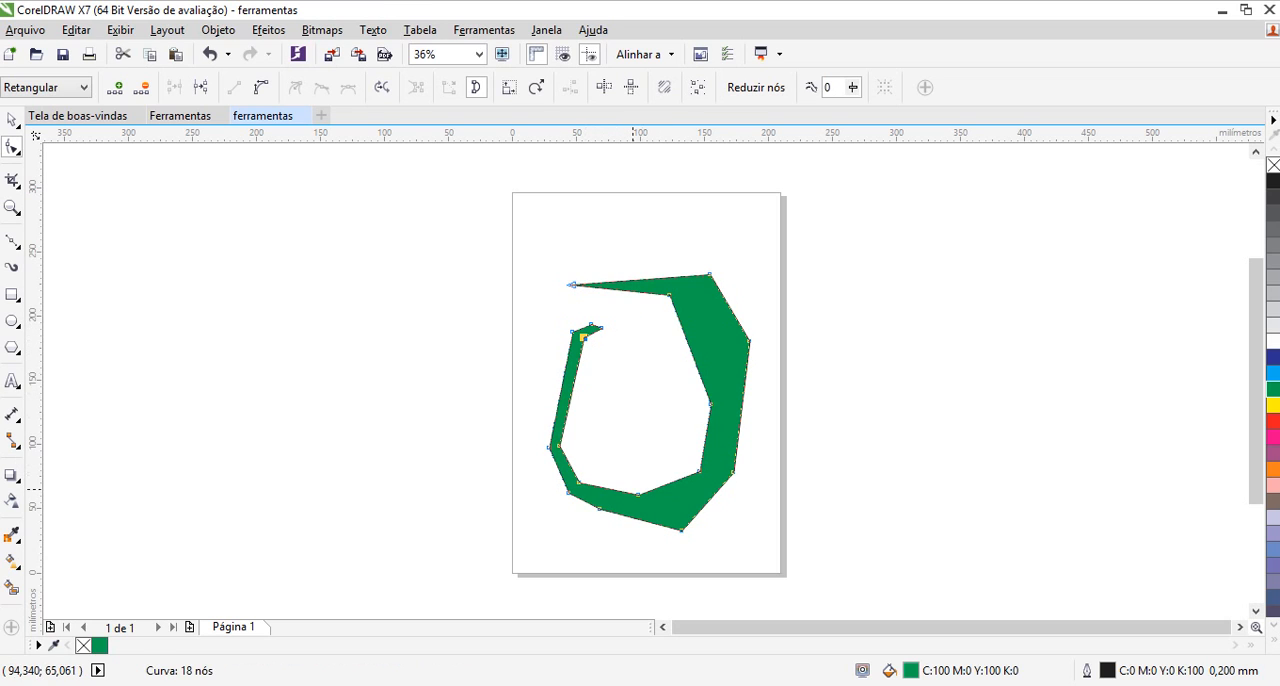
Move the green shape's inner bottom and right nodes outward so the inner edge follows the outer contour as a narrow band
{"action": "left_click_drag", "start_coordinate": [638, 494], "coordinate": [609, 497]}
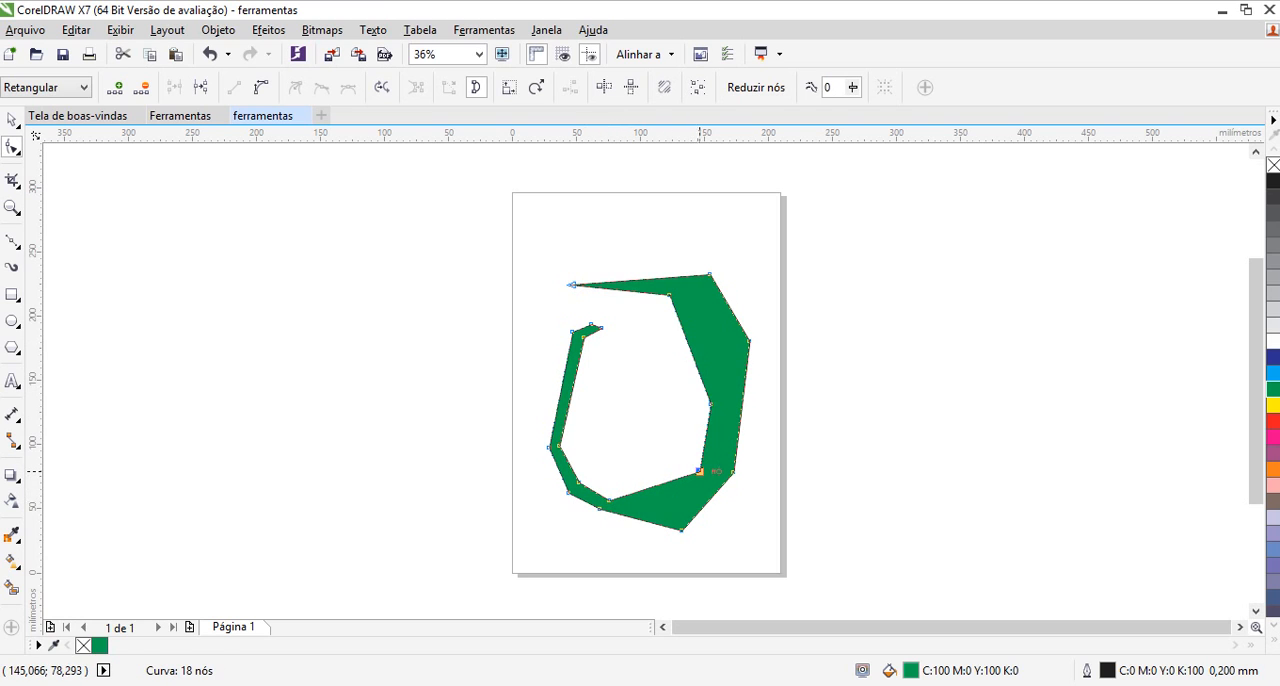
{"action": "left_click_drag", "start_coordinate": [698, 471], "coordinate": [677, 518]}
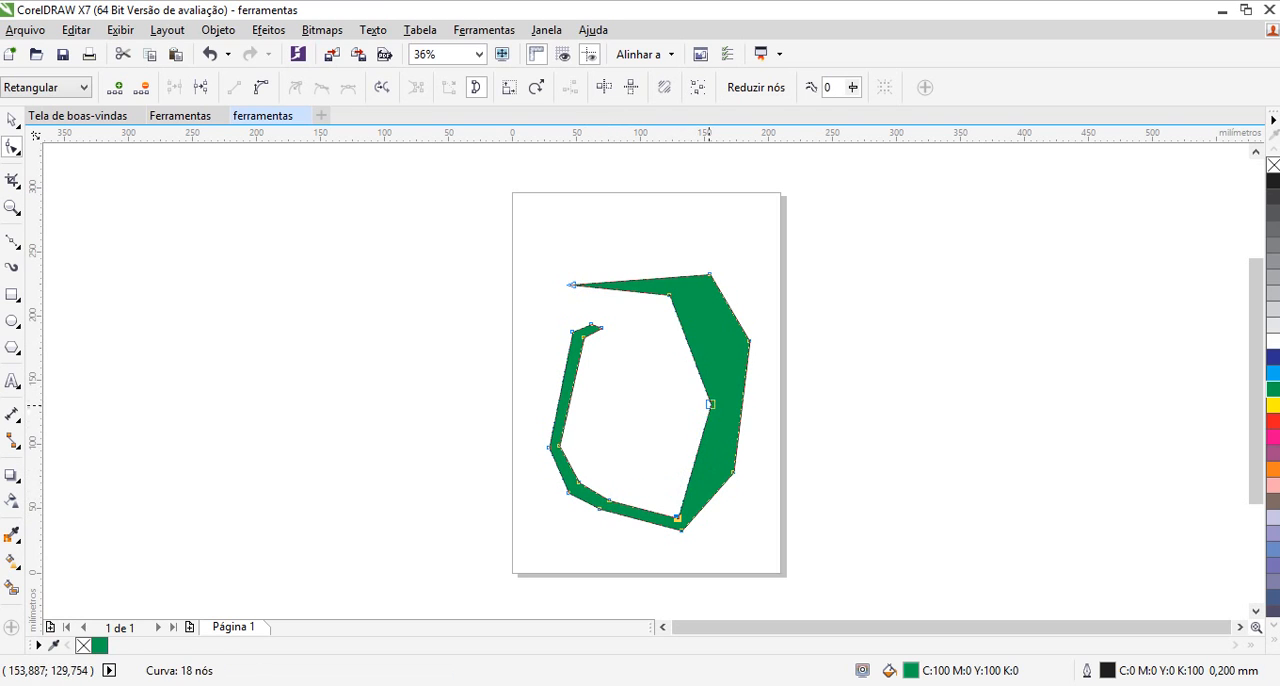
{"action": "left_click_drag", "start_coordinate": [710, 405], "coordinate": [720, 465]}
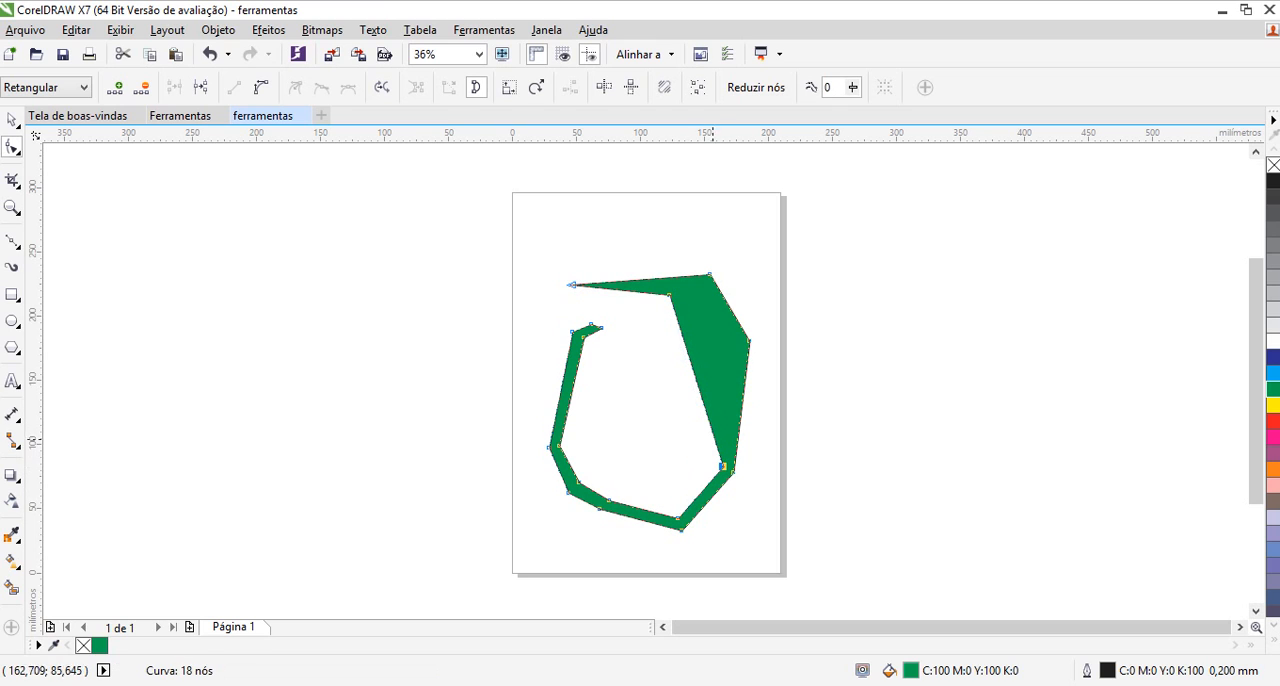
{"action": "left_click_drag", "start_coordinate": [671, 292], "coordinate": [736, 341]}
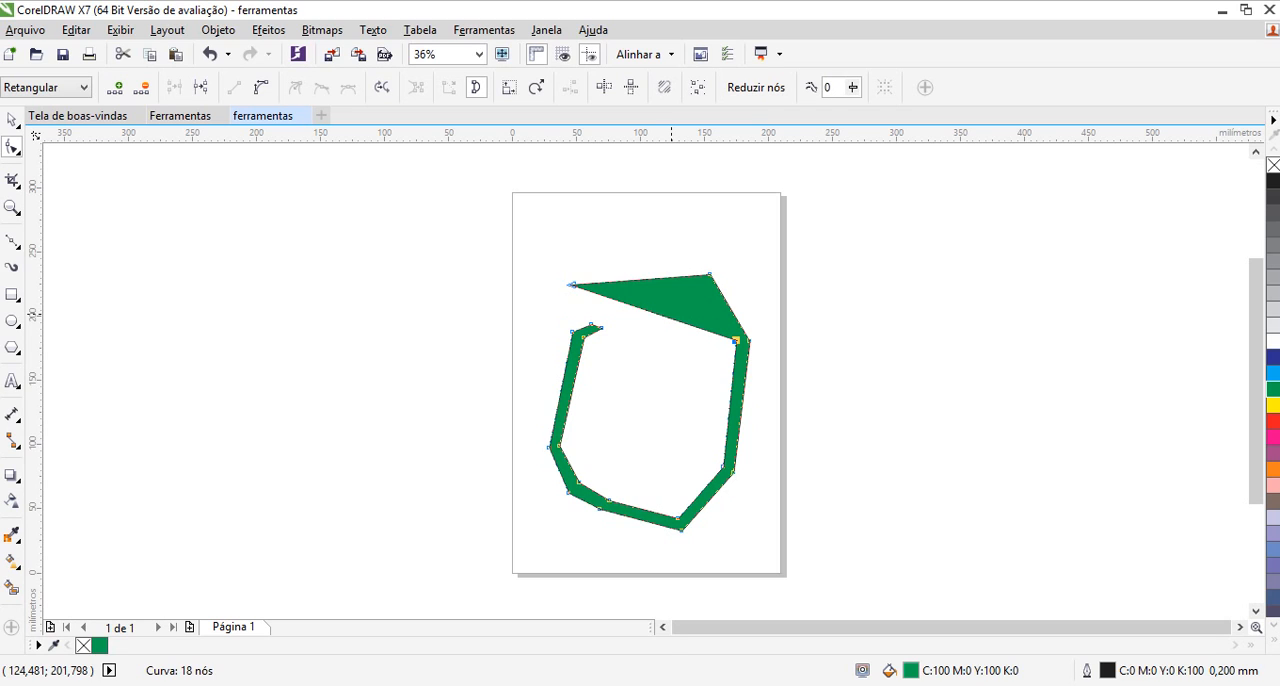
Add two nodes to the green shape's upper inner edge and reposition them to form an even narrow band with a blunt left end
{"action": "double_click", "coordinate": [666, 314]}
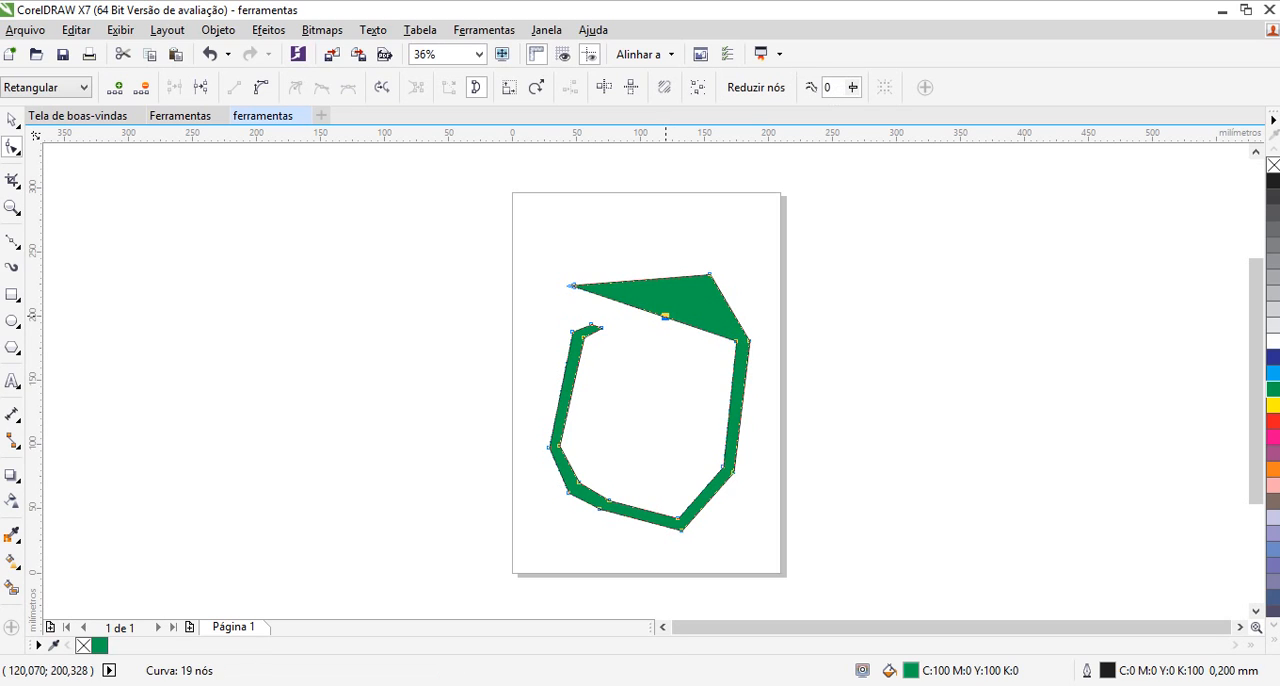
{"action": "left_click_drag", "start_coordinate": [665, 316], "coordinate": [705, 287]}
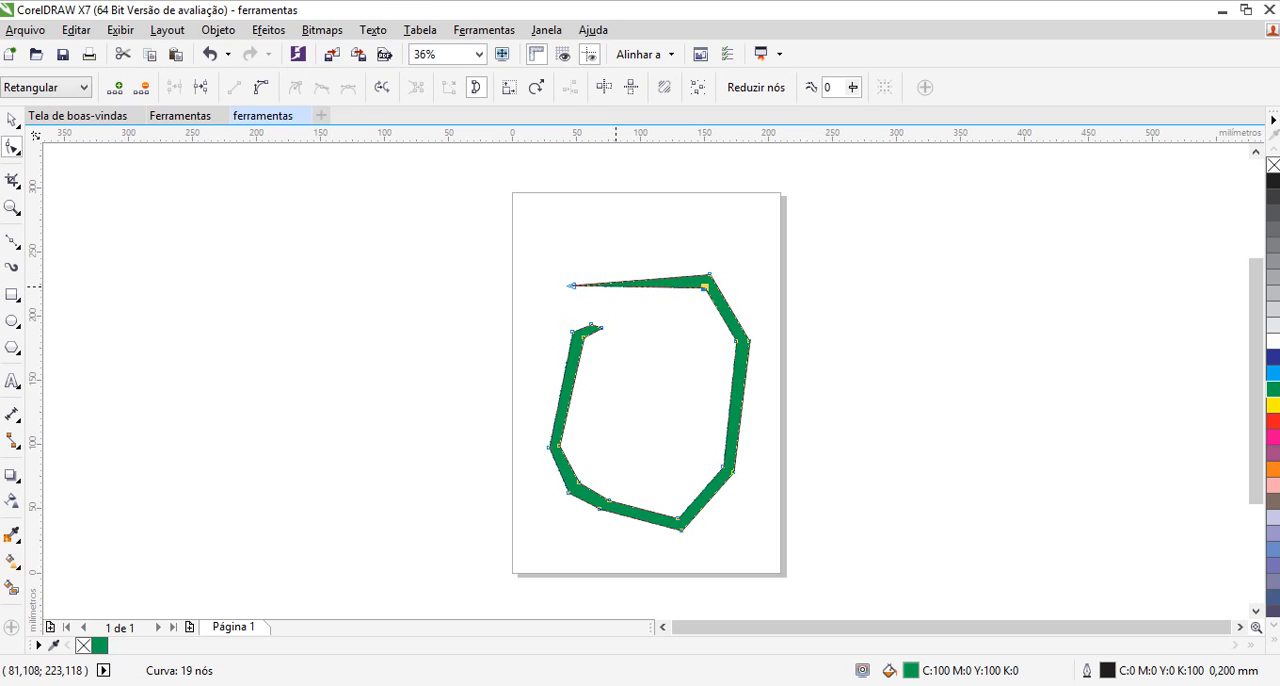
{"action": "double_click", "coordinate": [616, 287]}
{"action": "left_click_drag", "start_coordinate": [616, 287], "coordinate": [576, 297]}
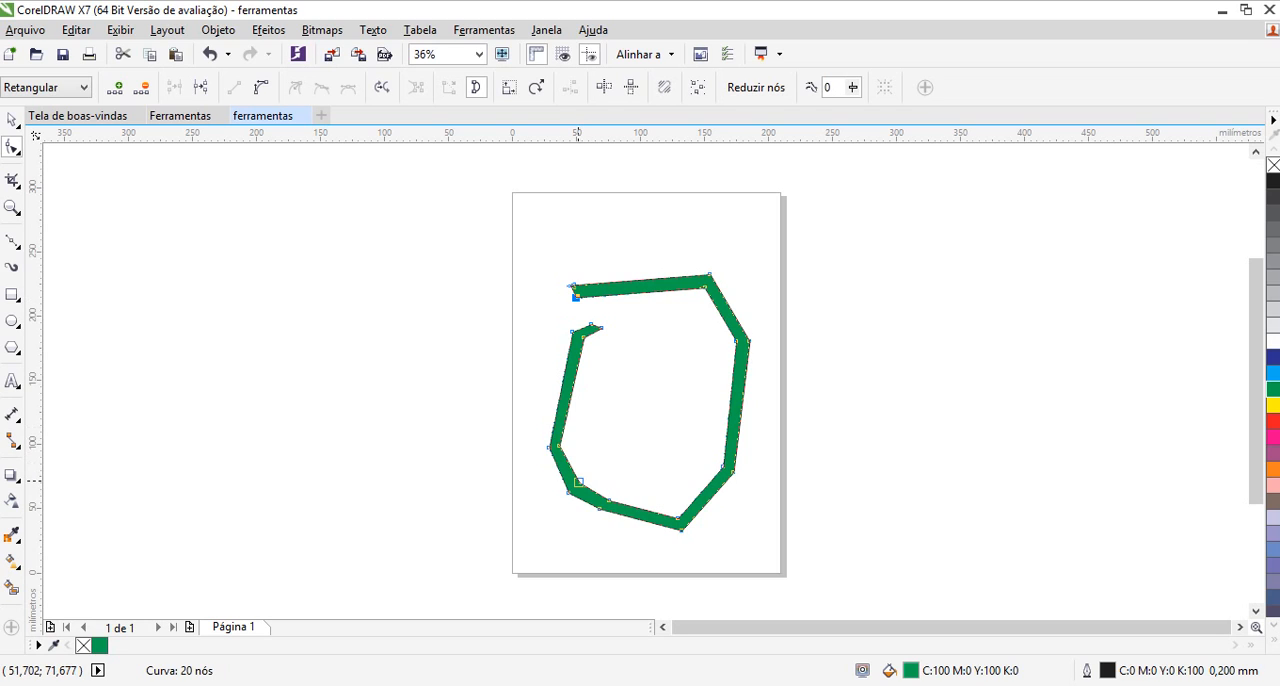
Delete the green shape's inner lower-left, bottom, upper-right and left nodes, plus the two inner nodes at the left arm's upper end
{"action": "double_click", "coordinate": [578, 481]}
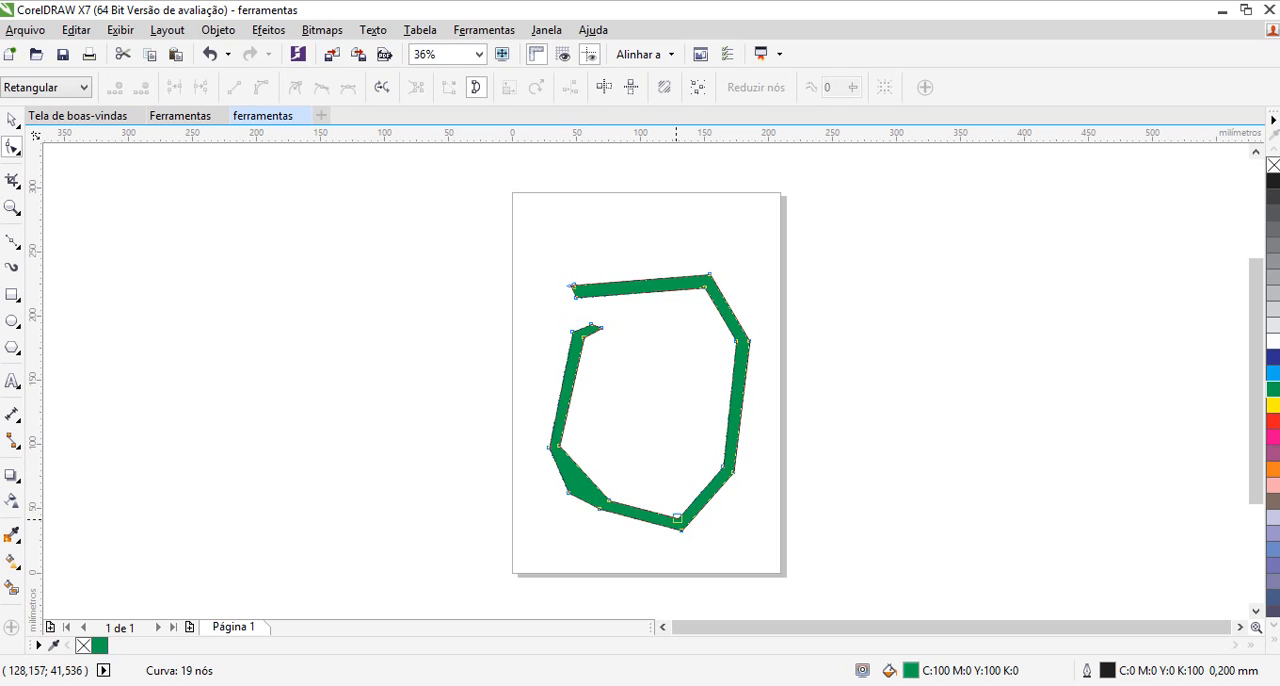
{"action": "double_click", "coordinate": [677, 518]}
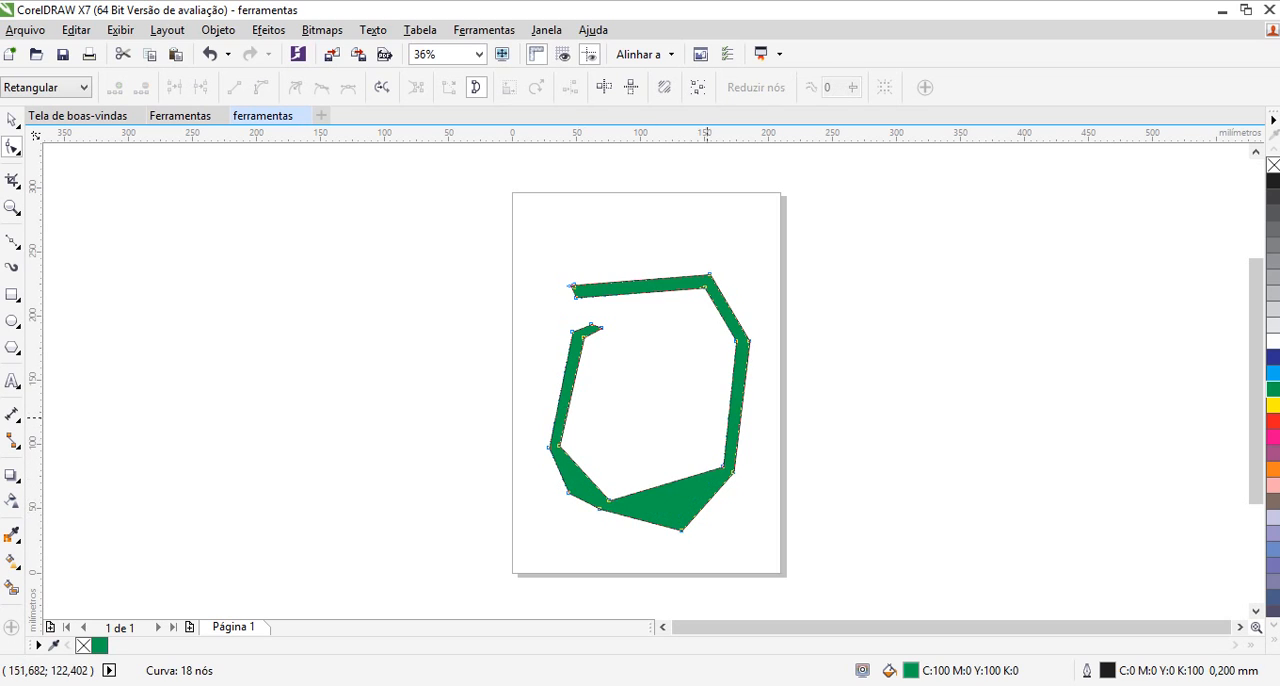
{"action": "double_click", "coordinate": [736, 341]}
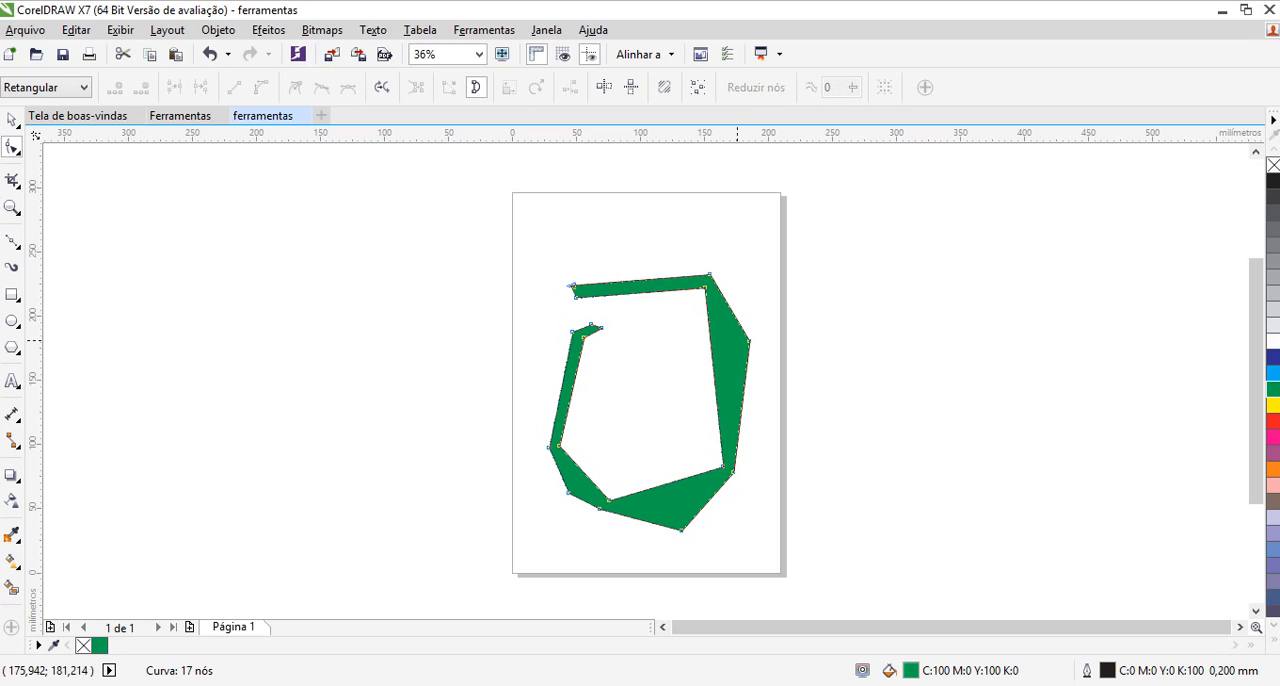
{"action": "double_click", "coordinate": [583, 337]}
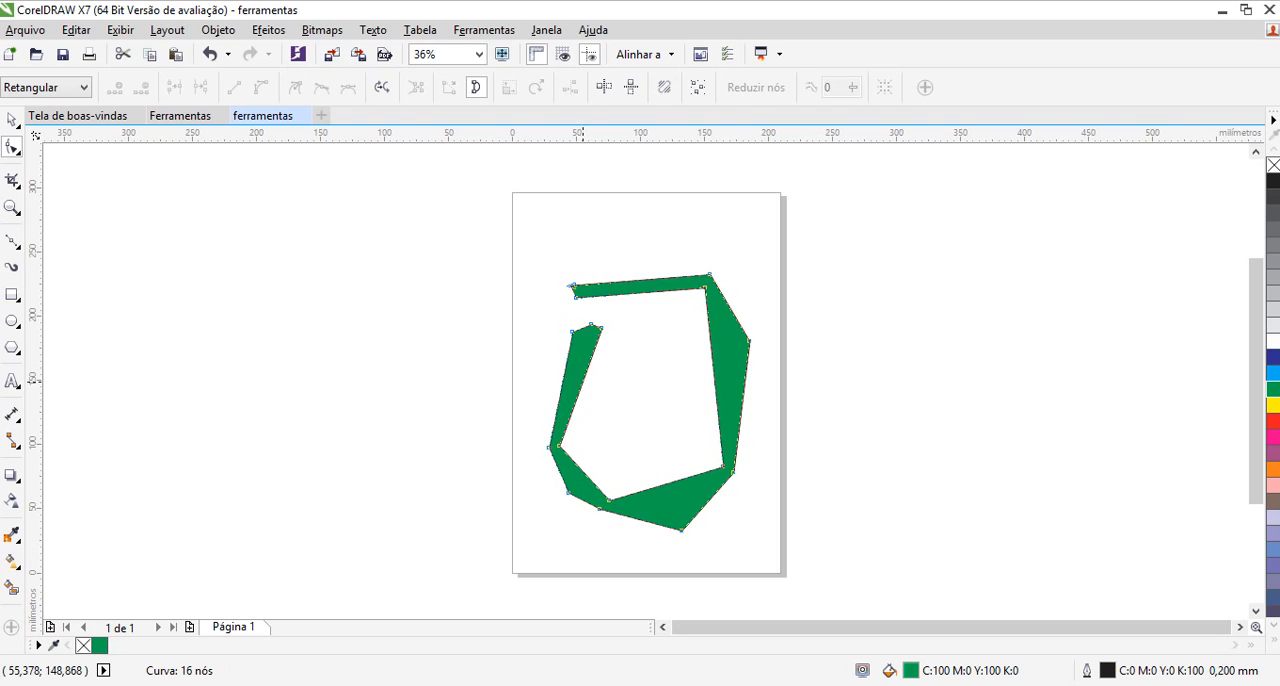
{"action": "double_click", "coordinate": [600, 328]}
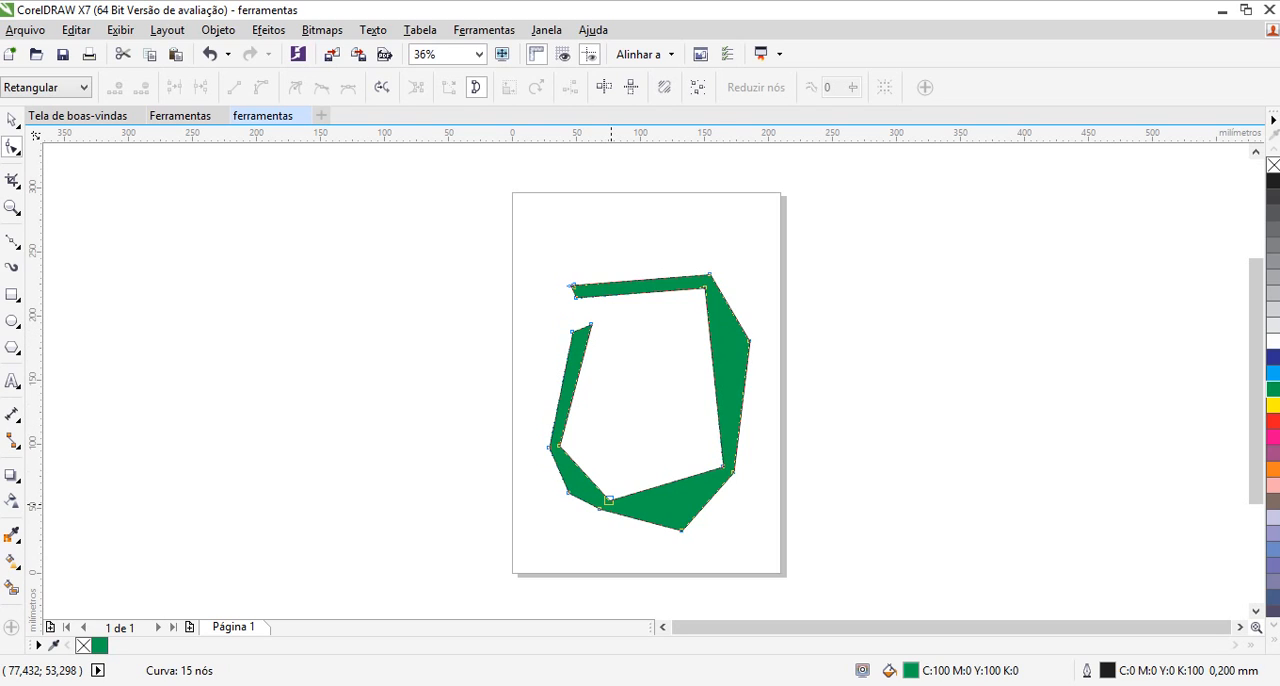
{"action": "left_click", "coordinate": [557, 445]}
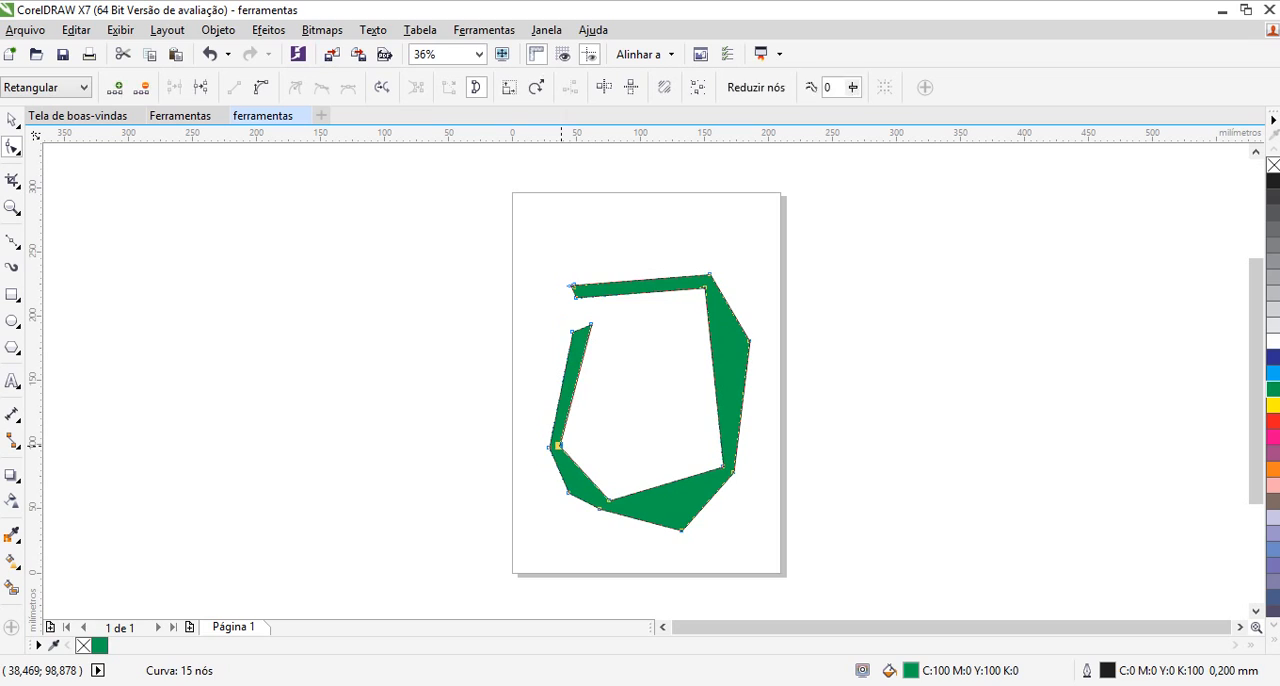
{"action": "key", "text": "Delete"}
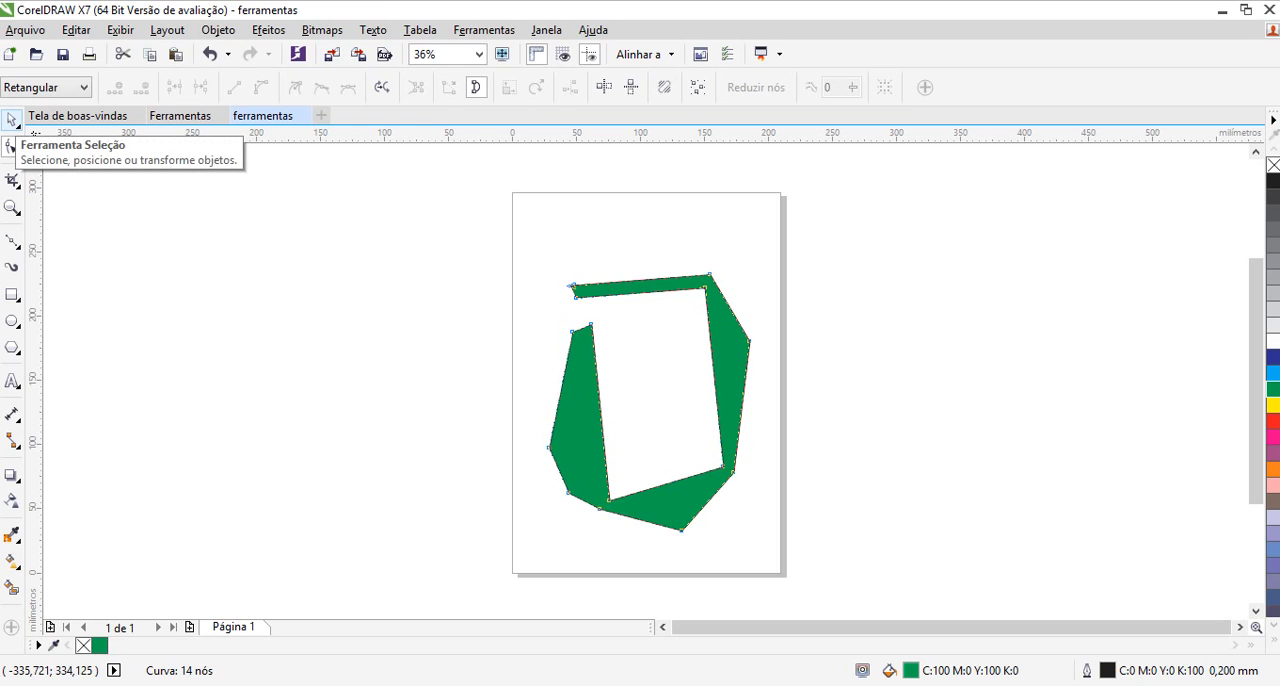
Draw a rectangle about 84 by 69 mm over the green shape's lower-left part, fill it with magenta, and centre it at about X 69 mm, Y 50 mm
{"action": "left_click", "coordinate": [11, 119]}
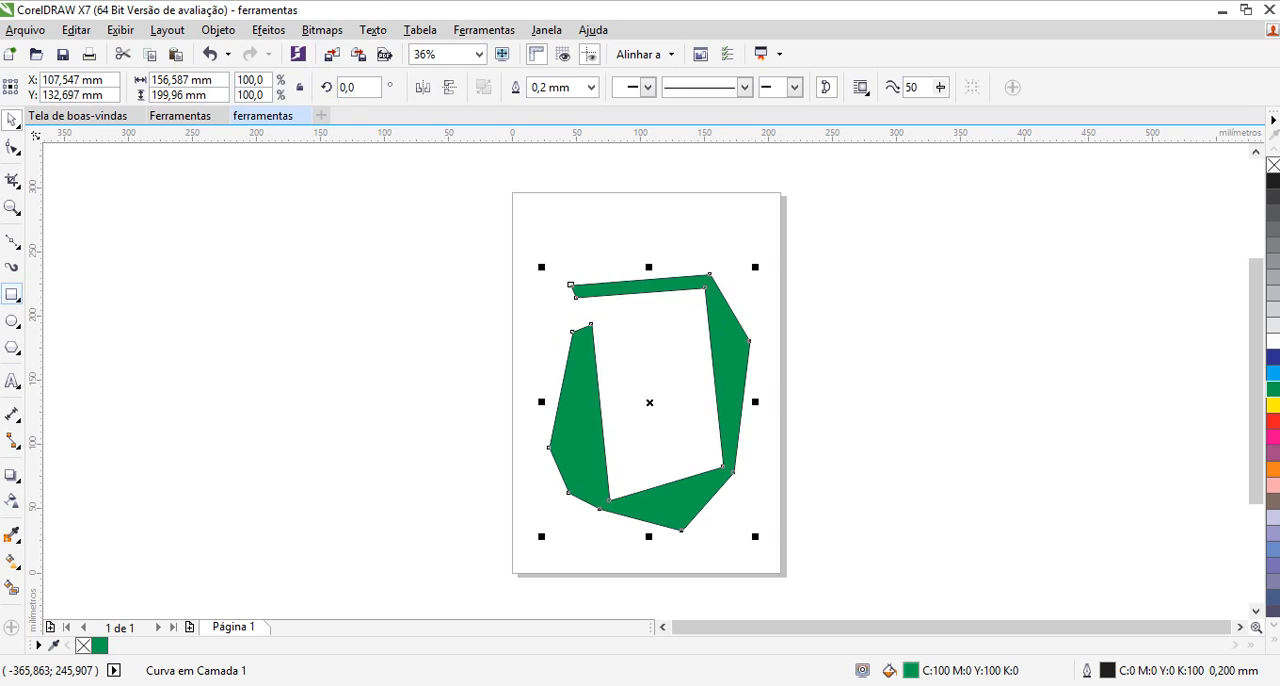
{"action": "left_click", "coordinate": [12, 294]}
{"action": "left_click_drag", "start_coordinate": [511, 471], "coordinate": [618, 560]}
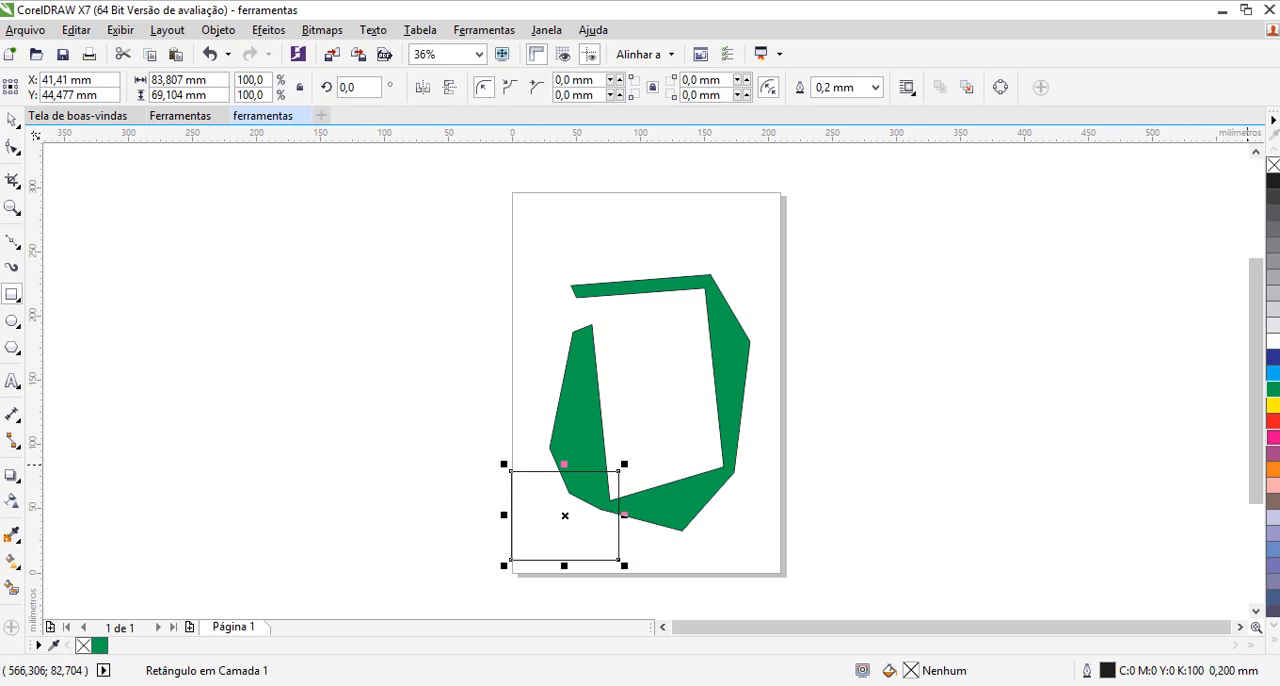
{"action": "left_click", "coordinate": [1273, 437]}
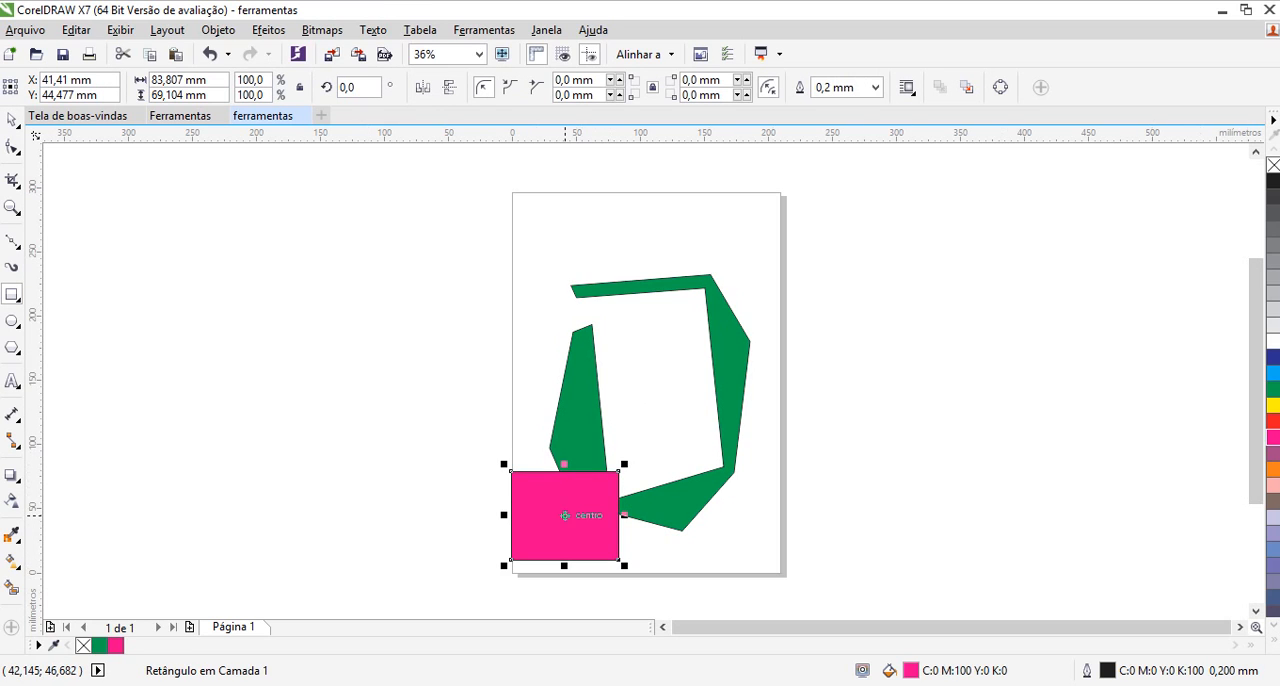
{"action": "left_click_drag", "start_coordinate": [565, 516], "coordinate": [601, 510]}
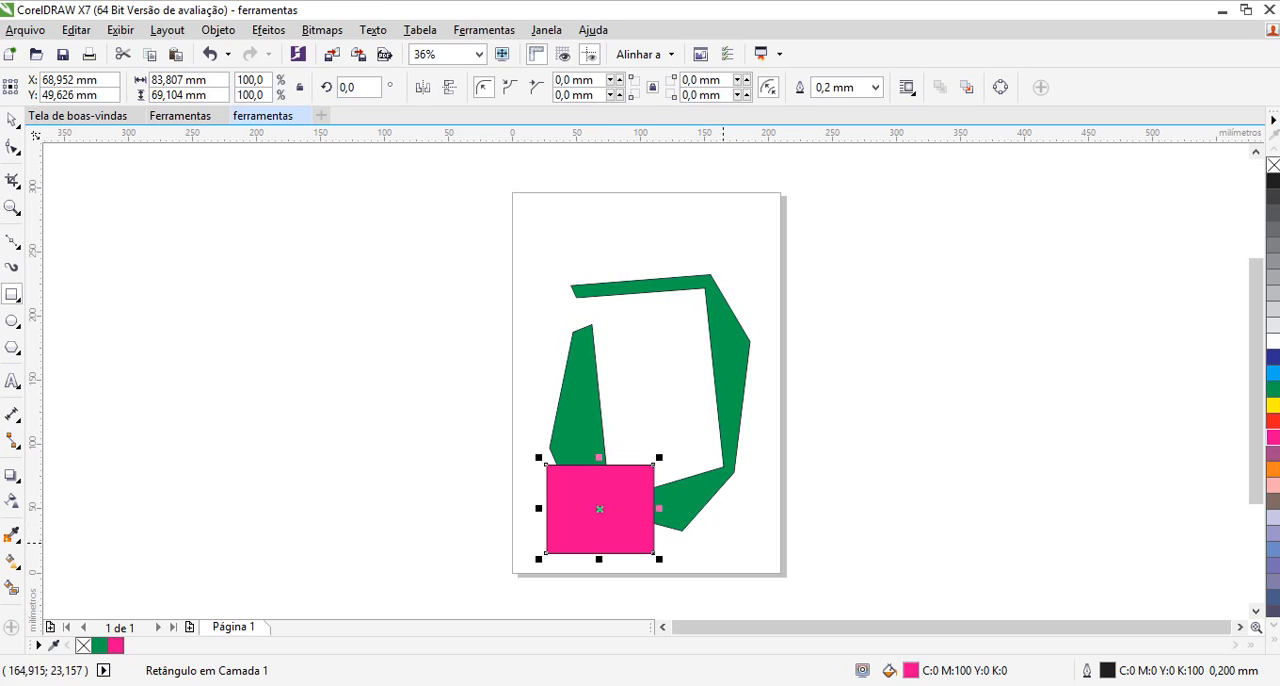
Marquee-select the green shape alone, marquee-select both the shape and the magenta rectangle, and clear the selection
{"action": "left_click", "coordinate": [12, 119]}
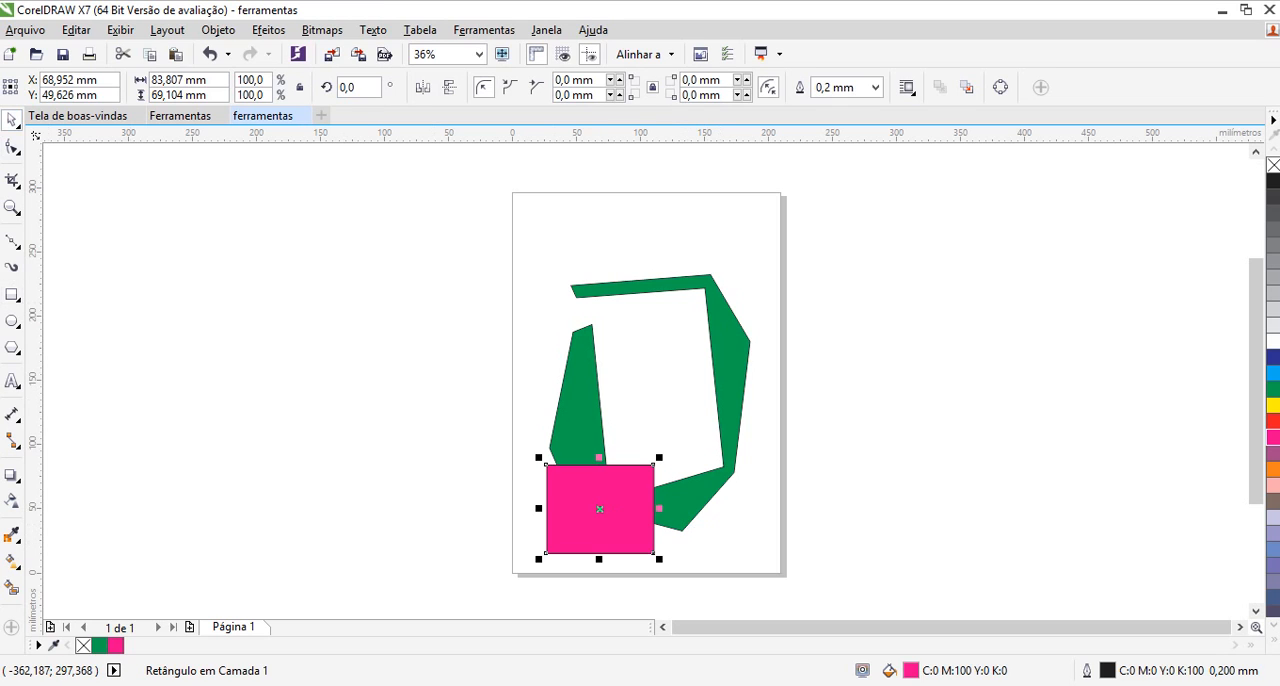
{"action": "left_click", "coordinate": [376, 316]}
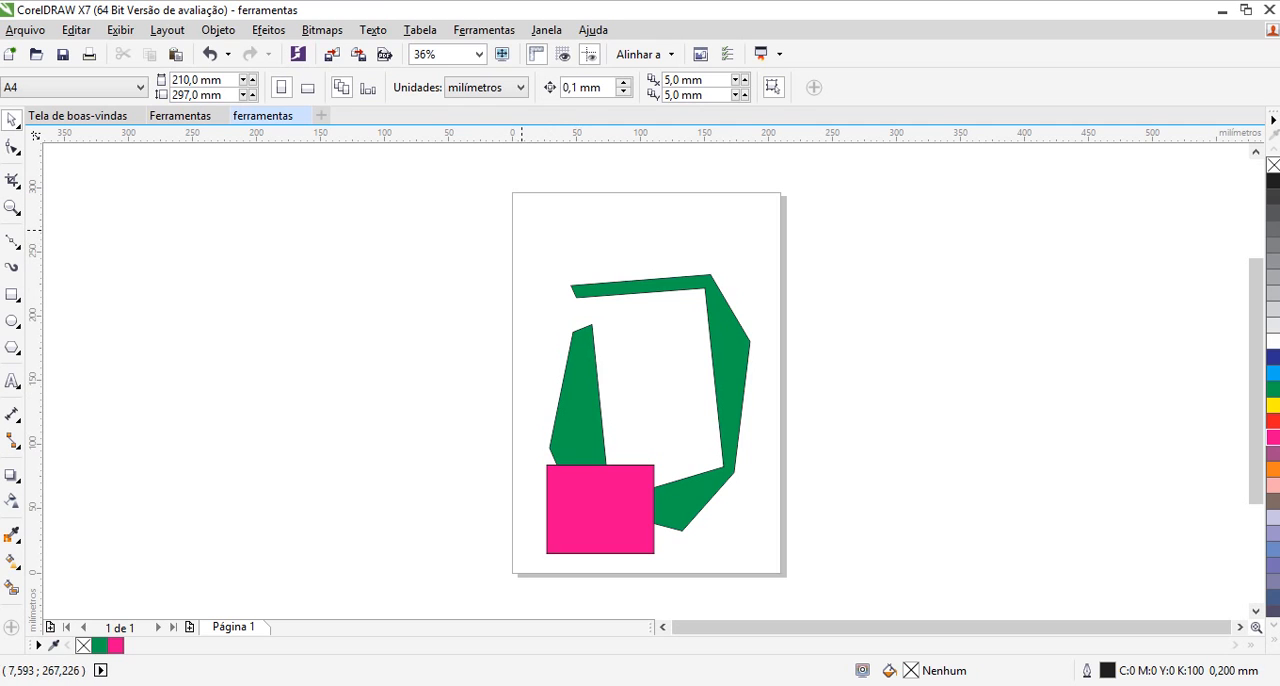
{"action": "left_click_drag", "start_coordinate": [521, 229], "coordinate": [604, 400]}
{"action": "left_click_drag", "start_coordinate": [692, 512], "coordinate": [762, 536]}
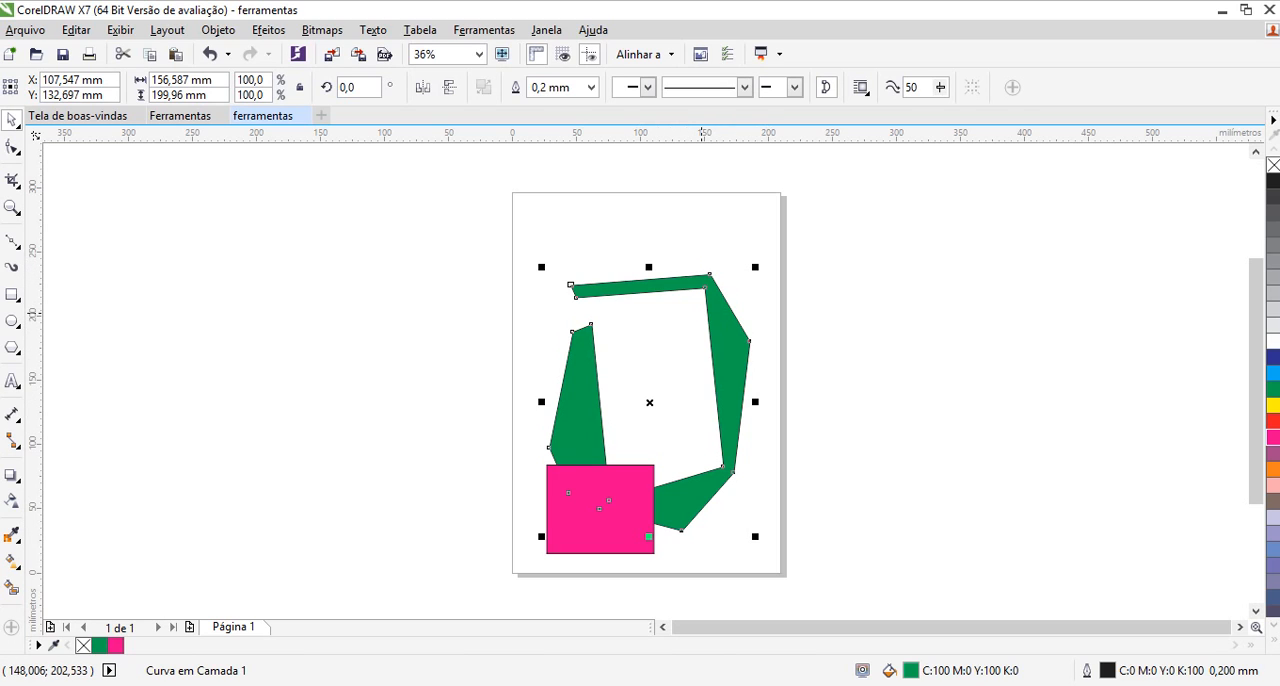
{"action": "left_click", "coordinate": [701, 313]}
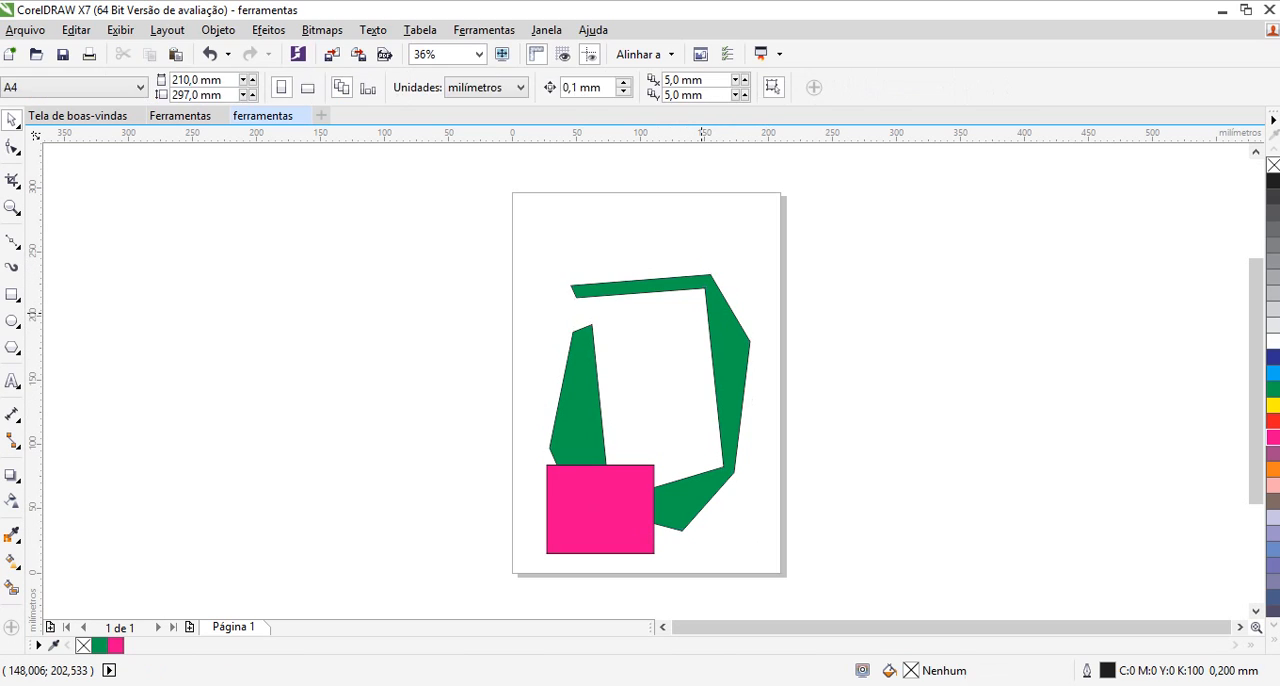
{"action": "left_click_drag", "start_coordinate": [527, 234], "coordinate": [762, 565]}
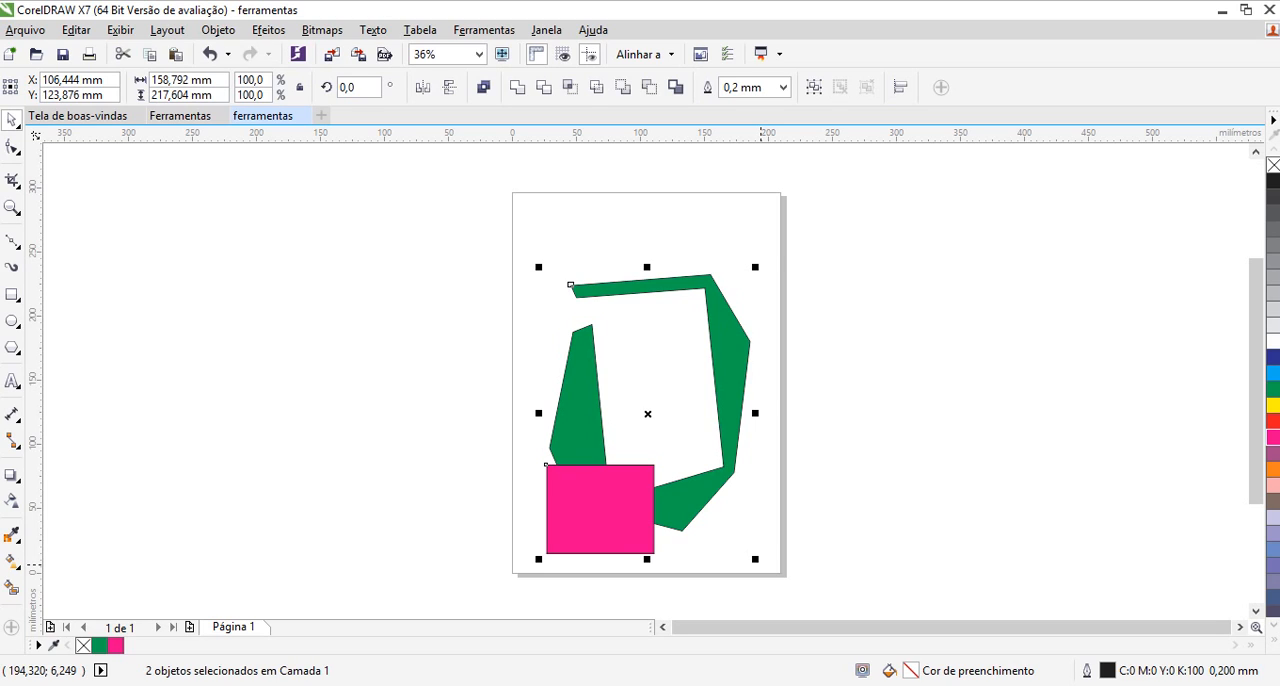
{"action": "left_click", "coordinate": [748, 515]}
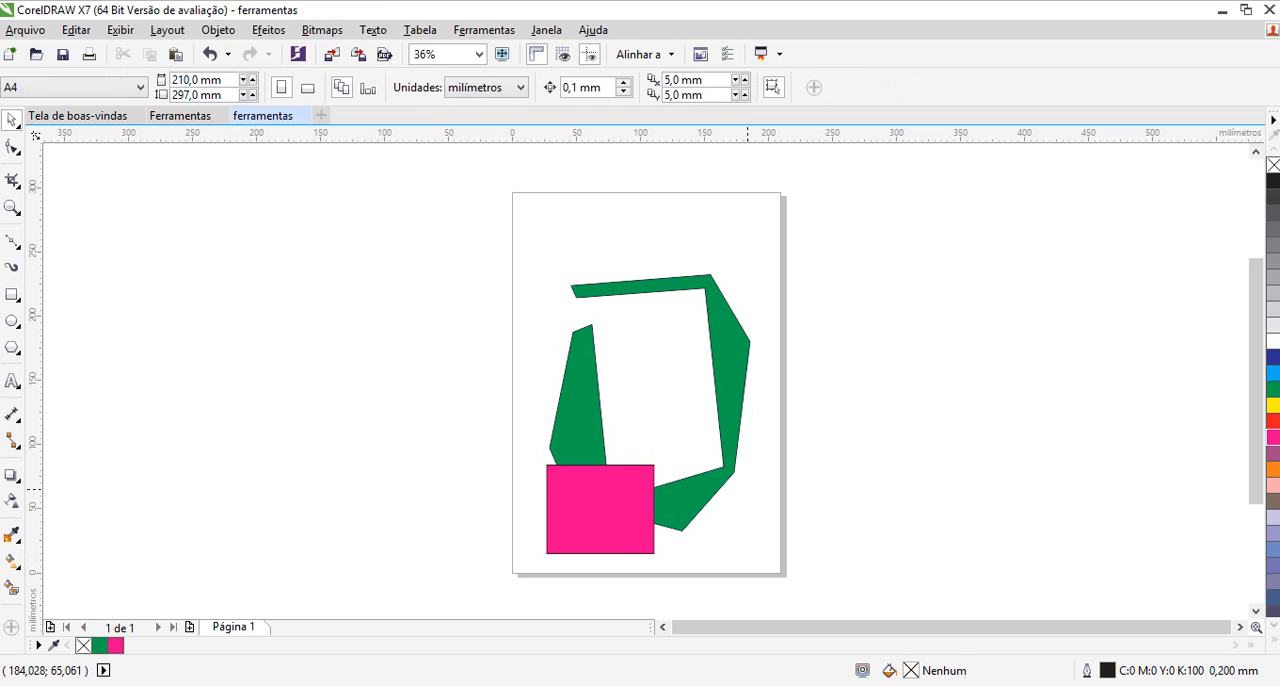
Delete the magenta rectangle, select the green shape, and undo the deletion
{"action": "left_click", "coordinate": [569, 503]}
{"action": "key", "text": "Delete"}
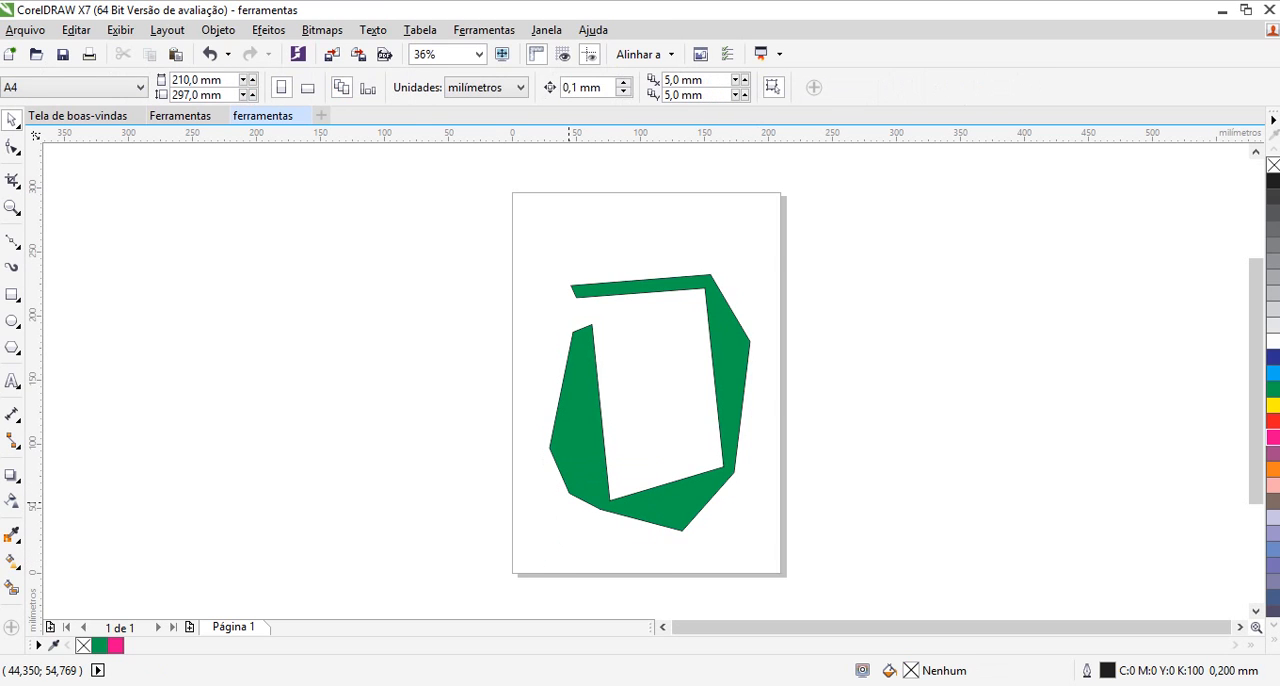
{"action": "left_click", "coordinate": [569, 492]}
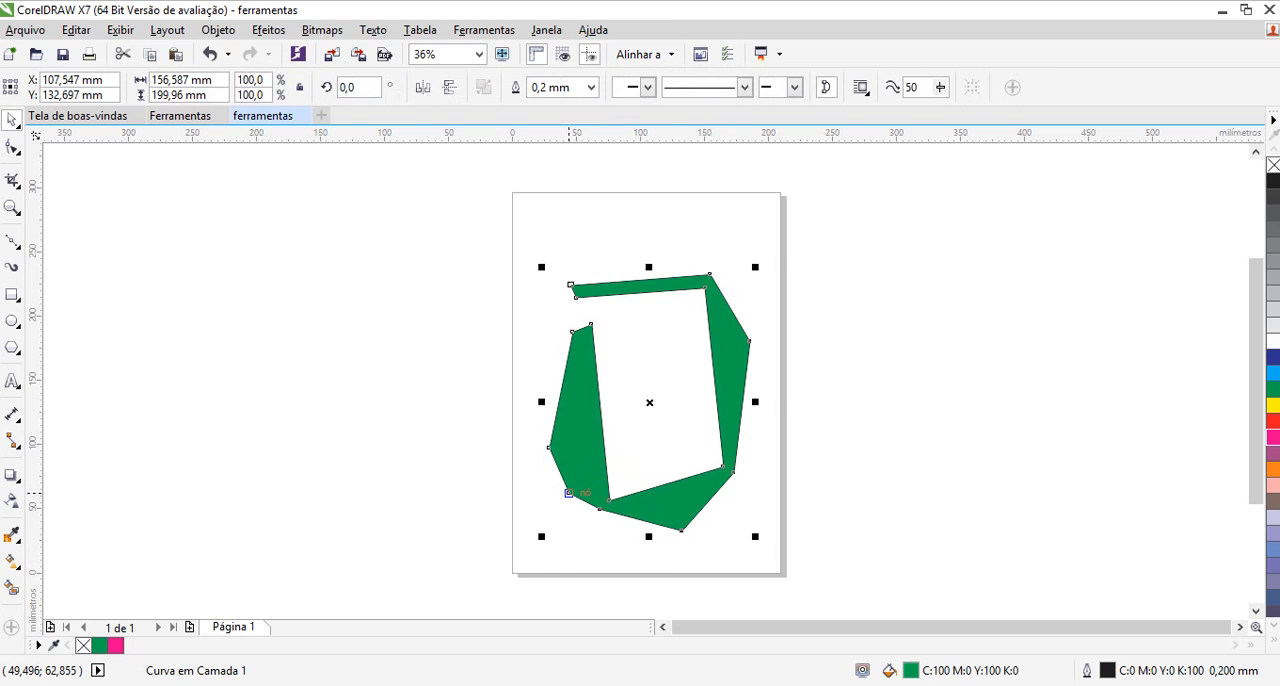
{"action": "key", "text": "ctrl+z"}
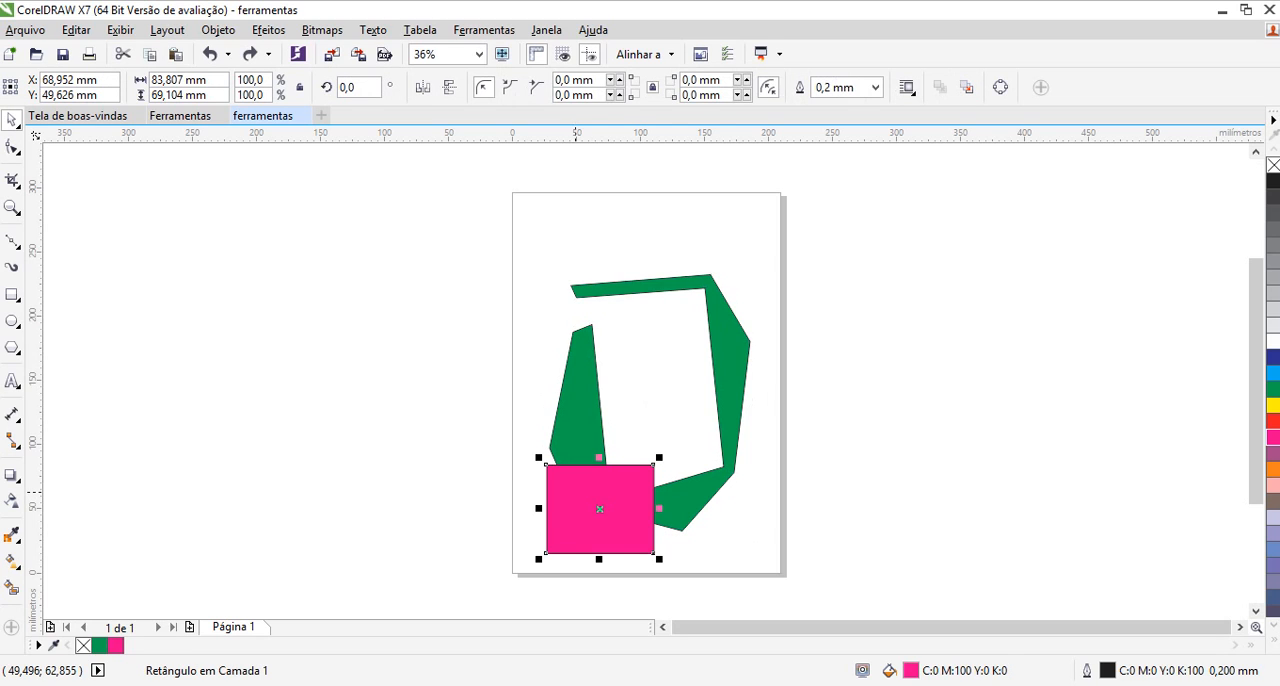
Switch the magenta rectangle between rotation and sizing handles, and remove it from the page
{"action": "left_click", "coordinate": [600, 508]}
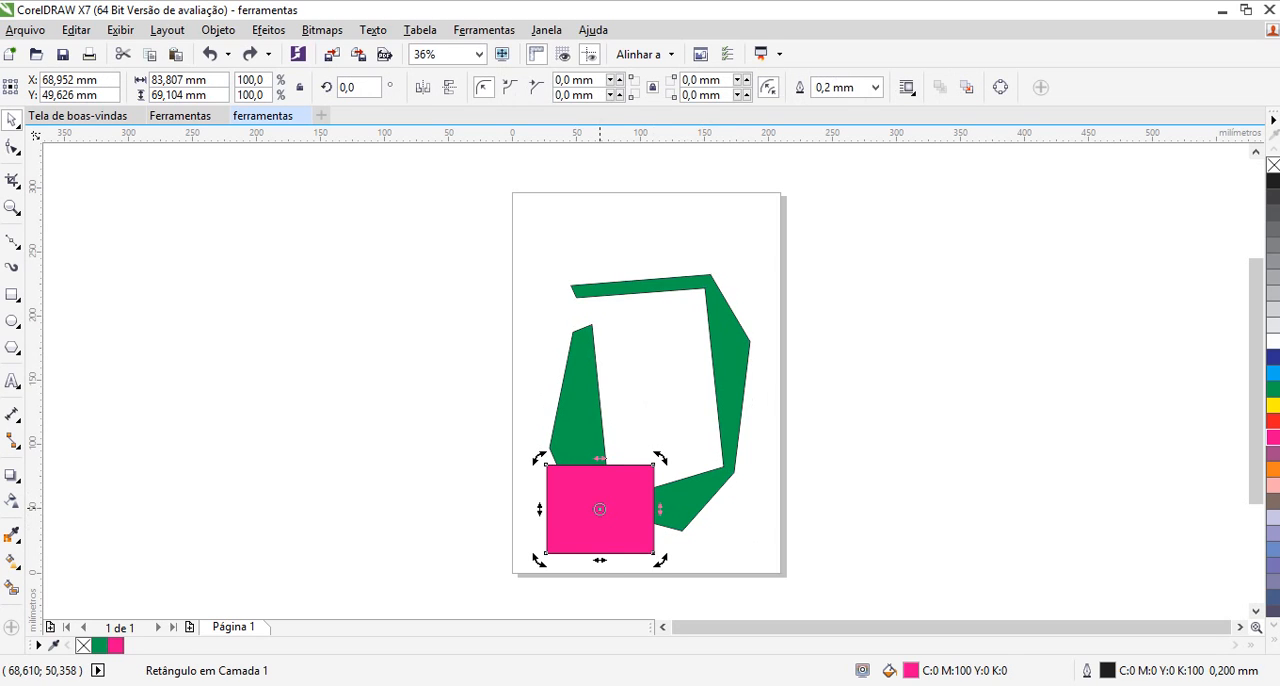
{"action": "left_click", "coordinate": [632, 501]}
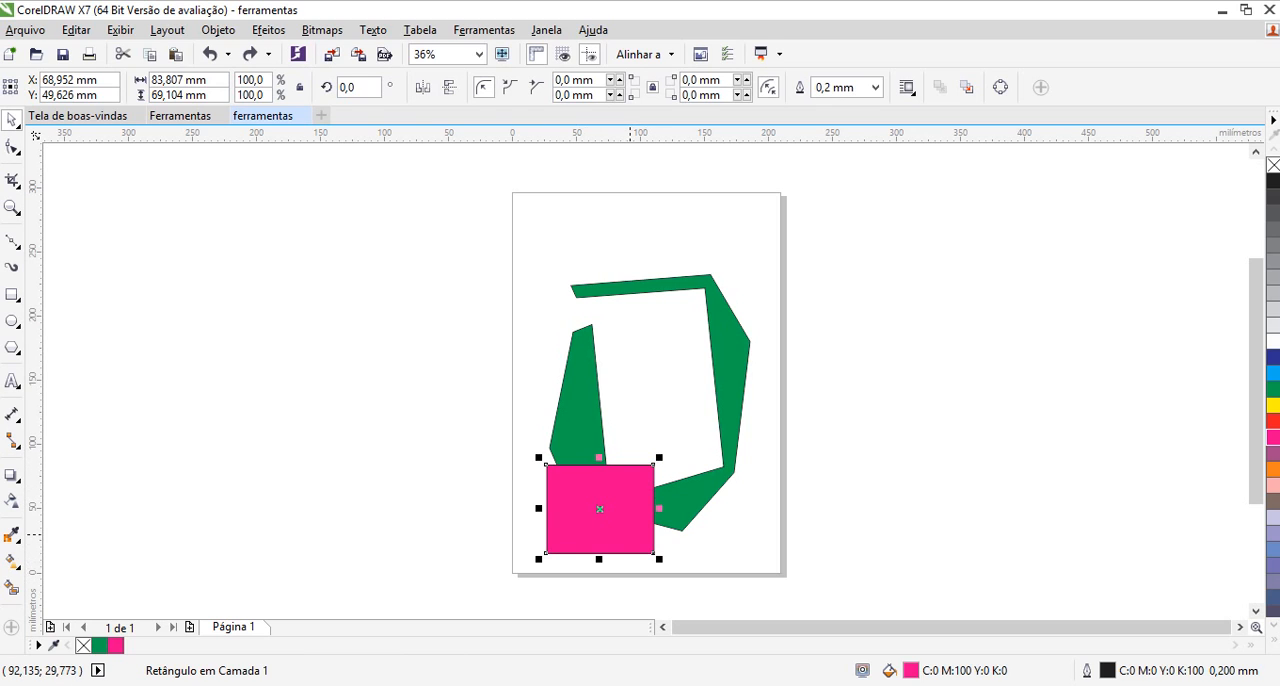
{"action": "key", "text": "Delete"}
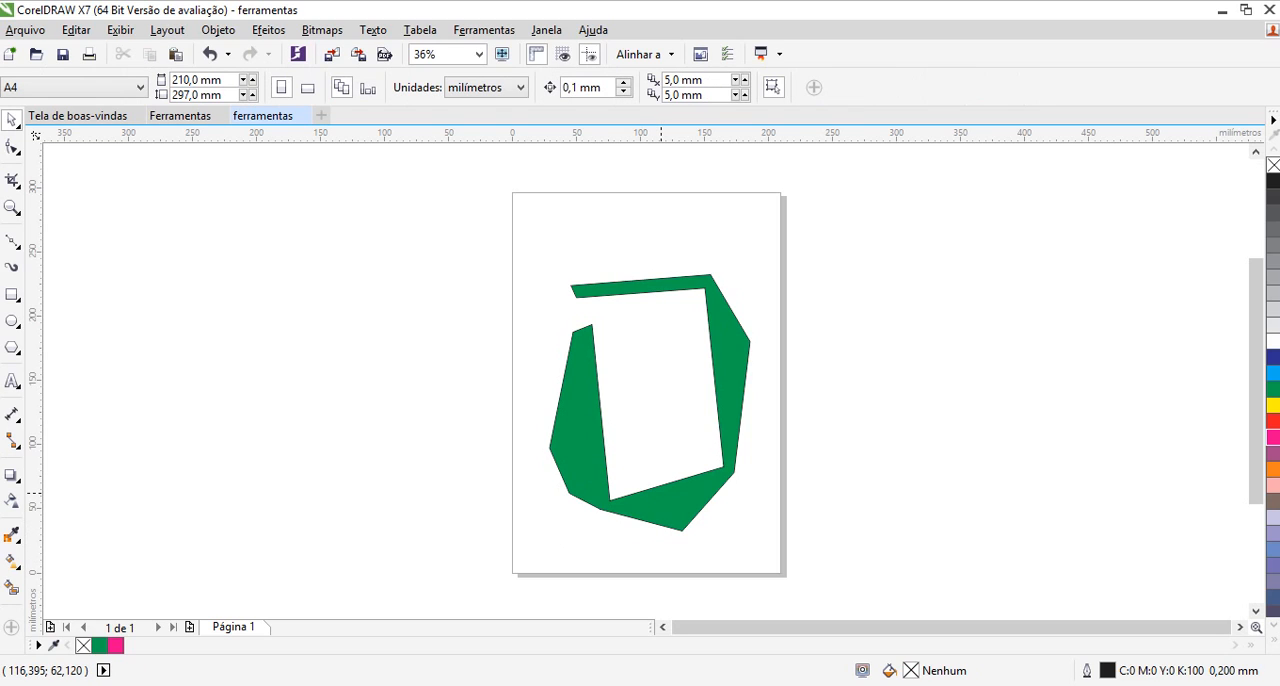
Select the green shape and rotate it counterclockwise about 88° around its centre
{"action": "left_click", "coordinate": [661, 493]}
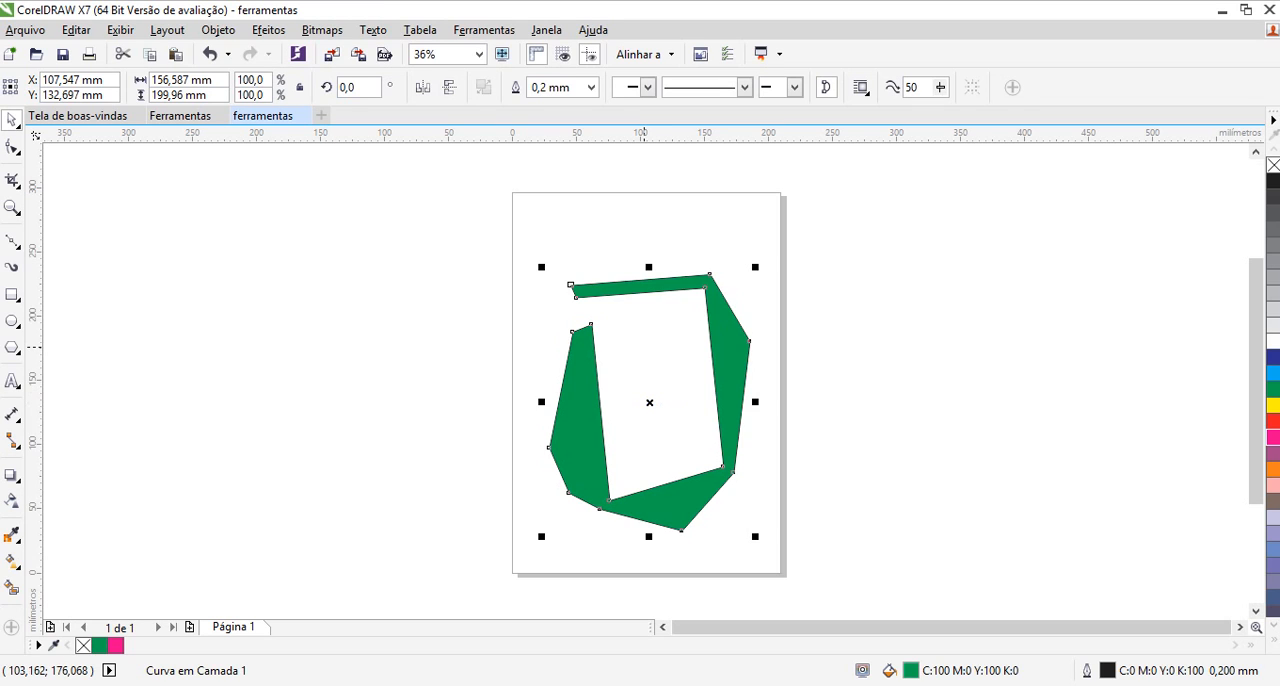
{"action": "left_click", "coordinate": [652, 338]}
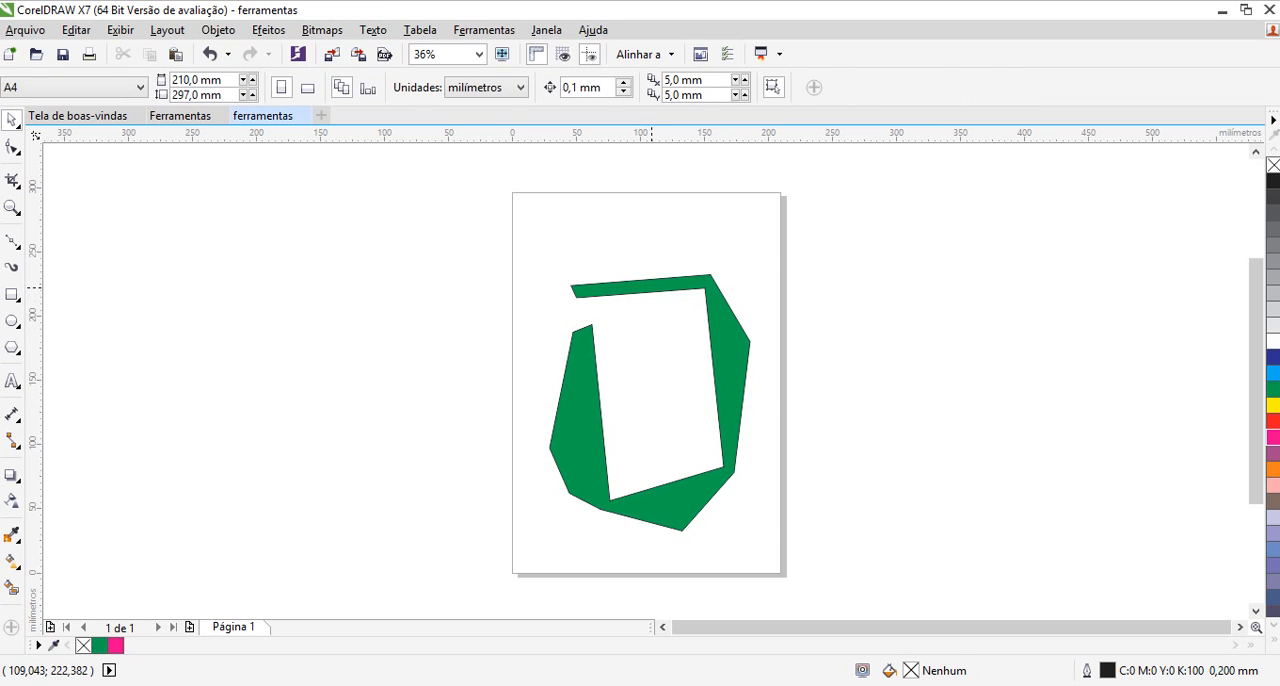
{"action": "left_click", "coordinate": [652, 286]}
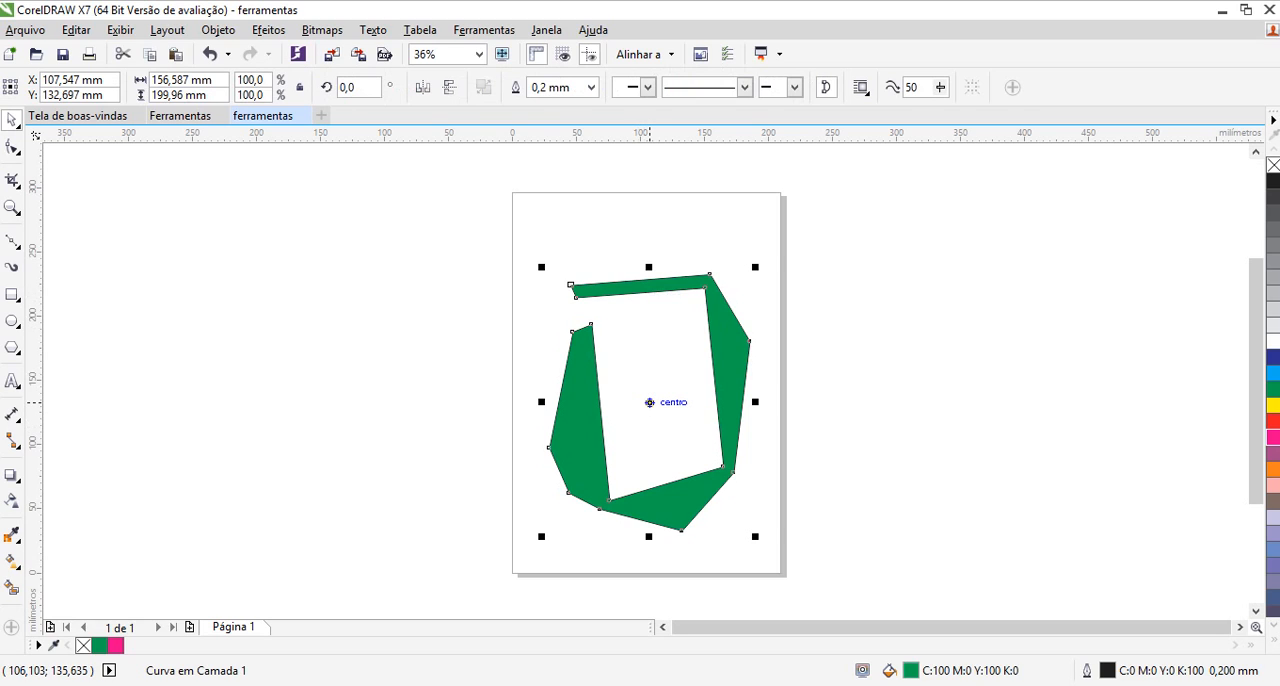
{"action": "left_click", "coordinate": [650, 402]}
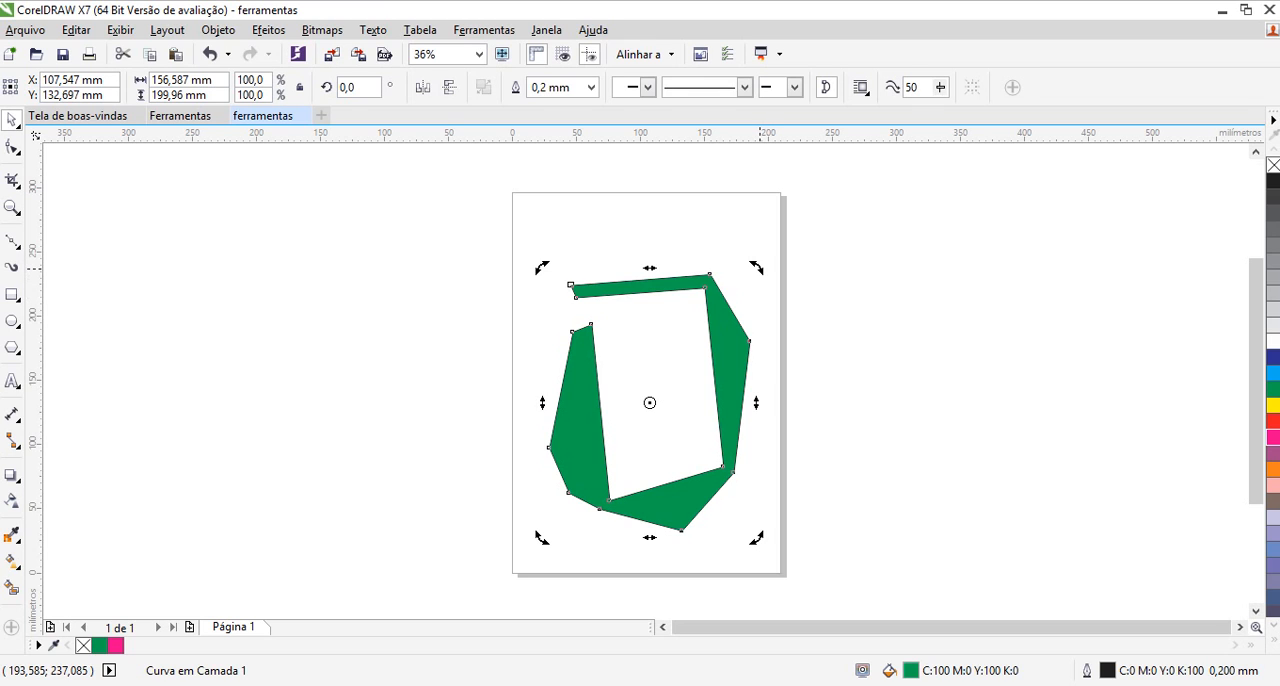
{"action": "mouse_move", "coordinate": [760, 267]}
{"action": "left_mouse_down"}
{"action": "mouse_move", "coordinate": [739, 240]}
{"action": "mouse_move", "coordinate": [478, 345]}
{"action": "mouse_move", "coordinate": [571, 316]}
{"action": "mouse_move", "coordinate": [573, 273]}
{"action": "mouse_move", "coordinate": [540, 339]}
{"action": "mouse_move", "coordinate": [573, 336]}
{"action": "left_mouse_up"}
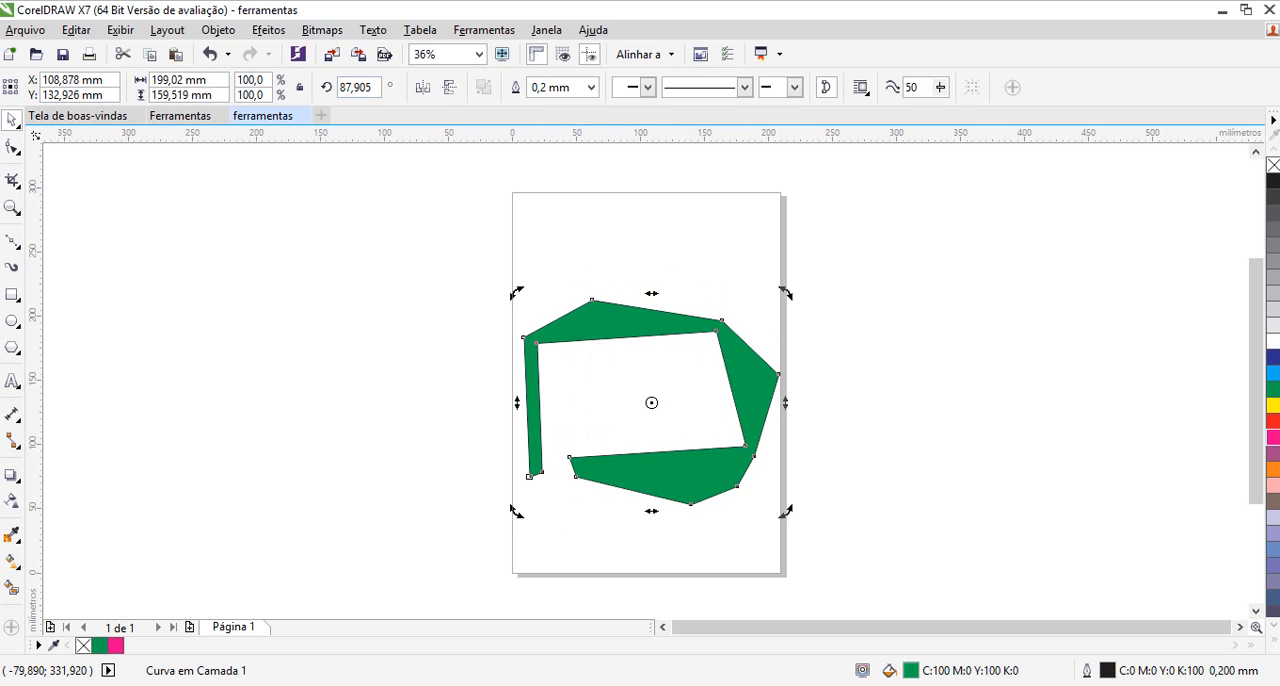
Set the green shape's rotation angle to 90°
{"action": "left_click", "coordinate": [372, 87]}
{"action": "key", "text": "BackSpace"}
{"action": "key", "text": "BackSpace"}
{"action": "key", "text": "BackSpace"}
{"action": "key", "text": "BackSpace"}
{"action": "key", "text": "BackSpace"}
{"action": "key", "text": "BackSpace"}
{"action": "type", "text": "90"}
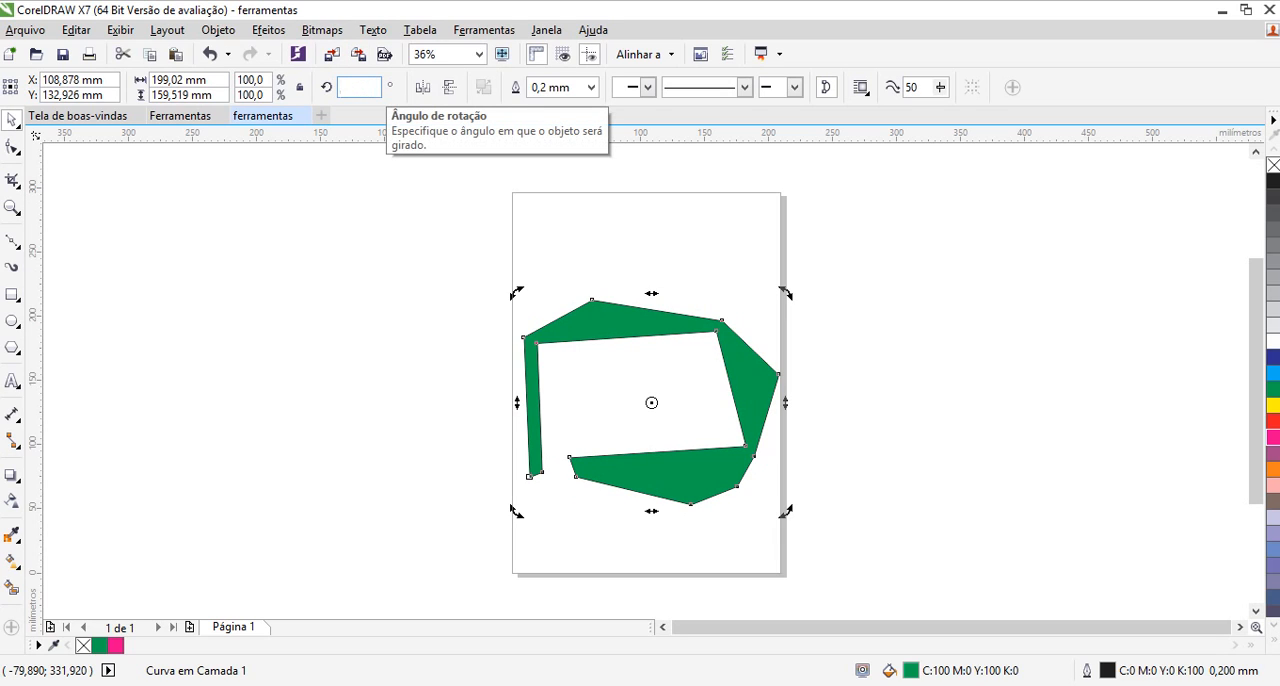
{"action": "key", "text": "Return"}
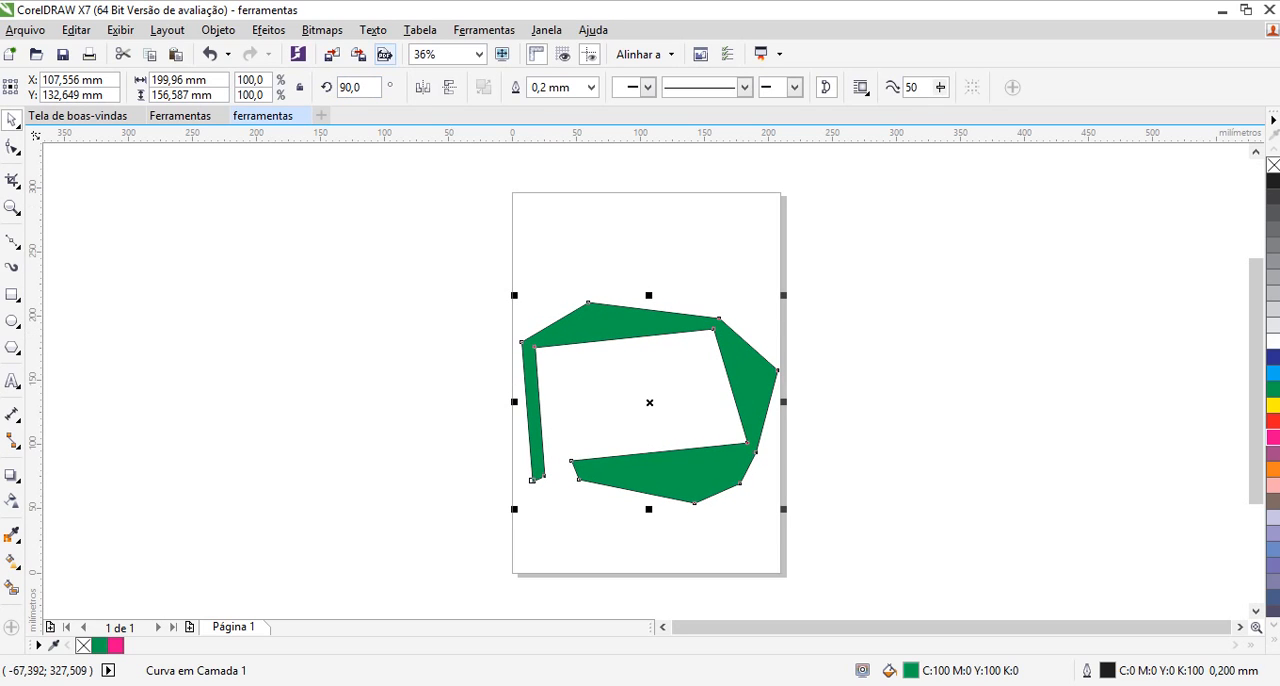
Set the green shape's rotation angle to 45° and clear the selection
{"action": "left_click", "coordinate": [370, 87]}
{"action": "key", "text": "BackSpace"}
{"action": "key", "text": "BackSpace"}
{"action": "key", "text": "BackSpace"}
{"action": "key", "text": "BackSpace"}
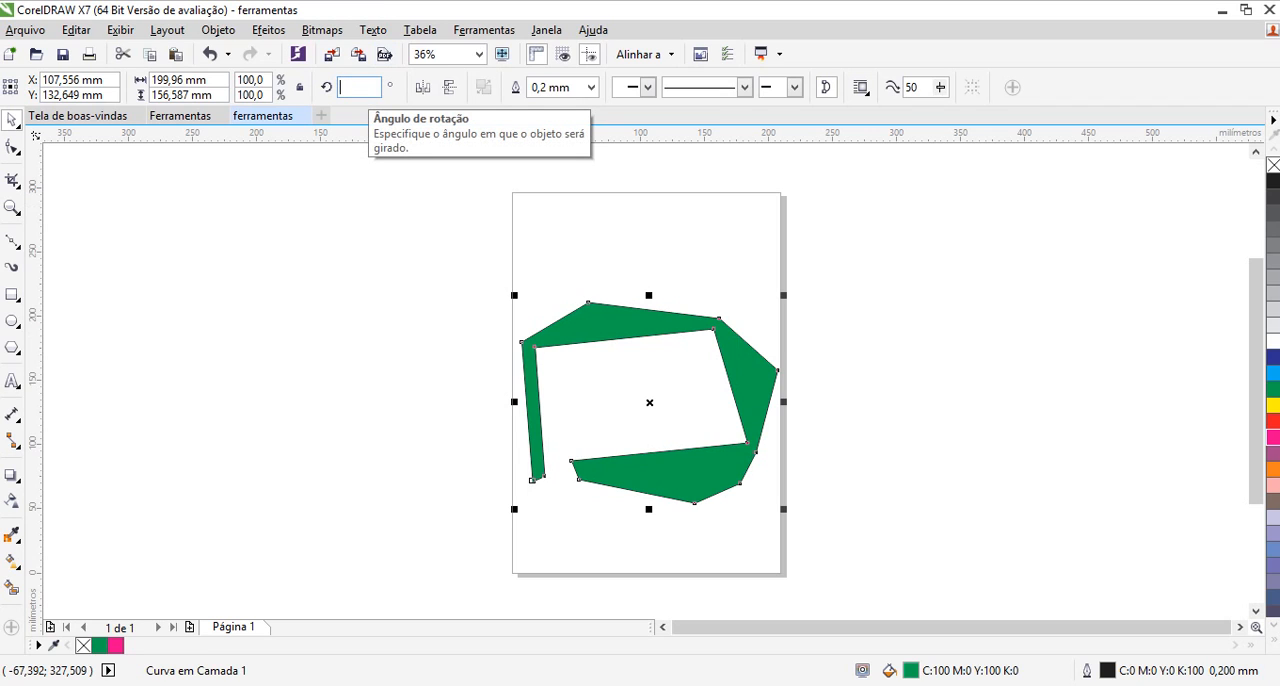
{"action": "type", "text": "3"}
{"action": "type", "text": "5"}
{"action": "key", "text": "Return"}
{"action": "key", "text": "Escape"}
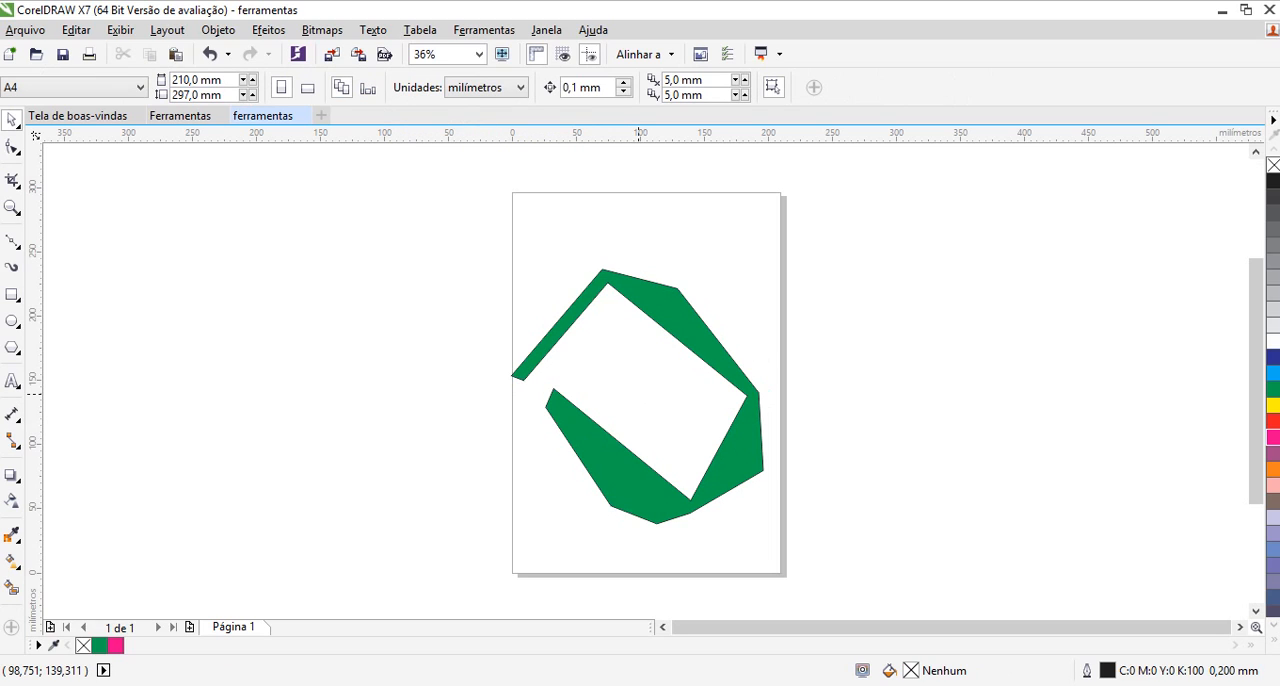
Select the green shape, scale it proportionally down to about 89 × 90 mm, and move it near the page centre
{"action": "left_click", "coordinate": [652, 320]}
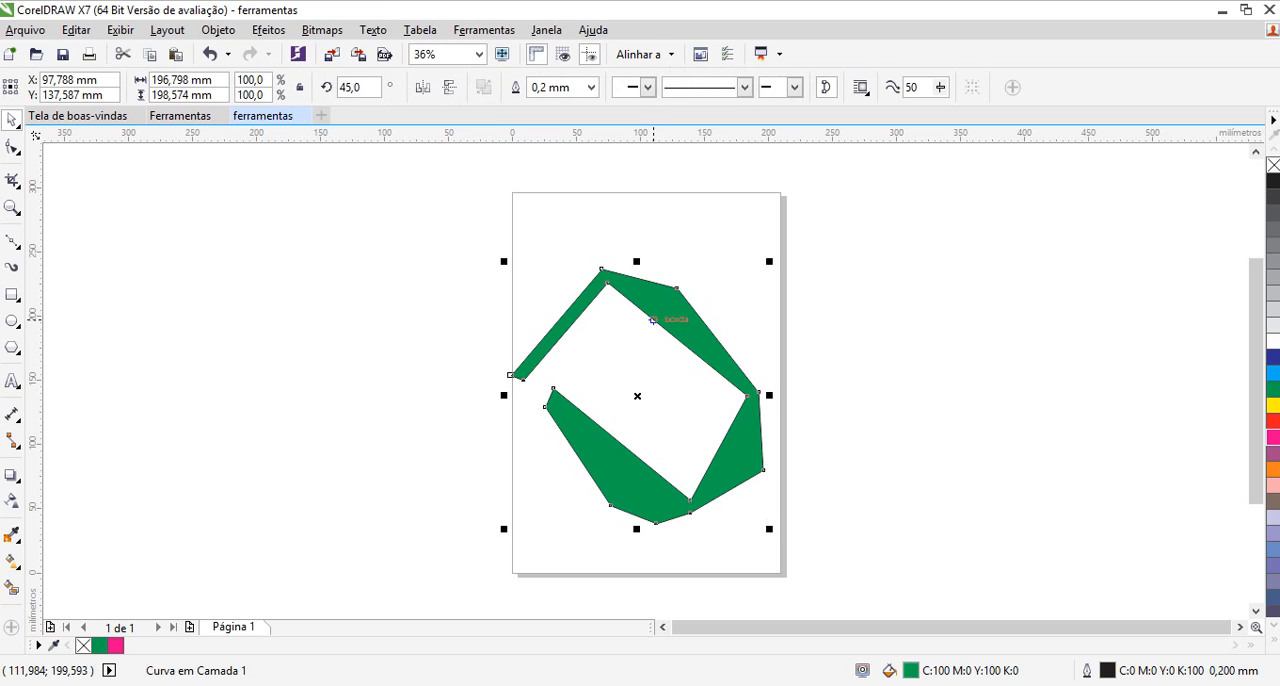
{"action": "key", "text": "Escape"}
{"action": "left_click", "coordinate": [660, 325]}
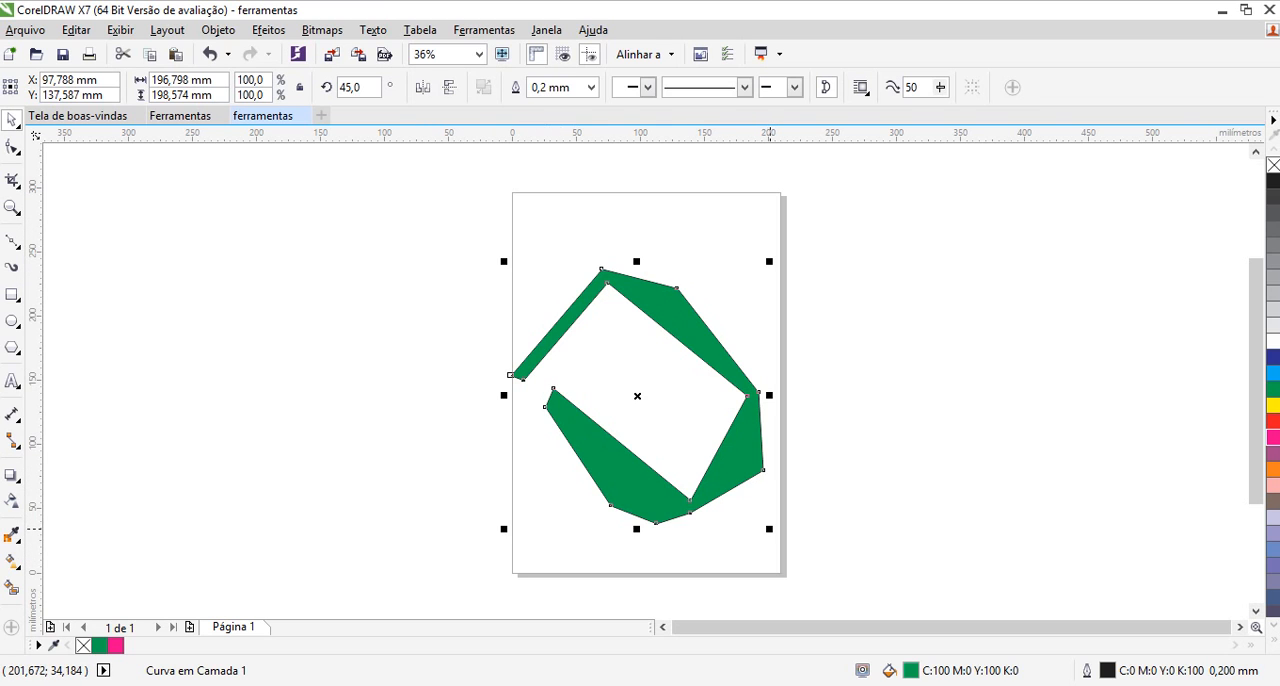
{"action": "left_click_drag", "start_coordinate": [766, 523], "coordinate": [659, 379]}
{"action": "left_click_drag", "start_coordinate": [637, 257], "coordinate": [699, 198]}
{"action": "left_click_drag", "start_coordinate": [699, 395], "coordinate": [772, 512]}
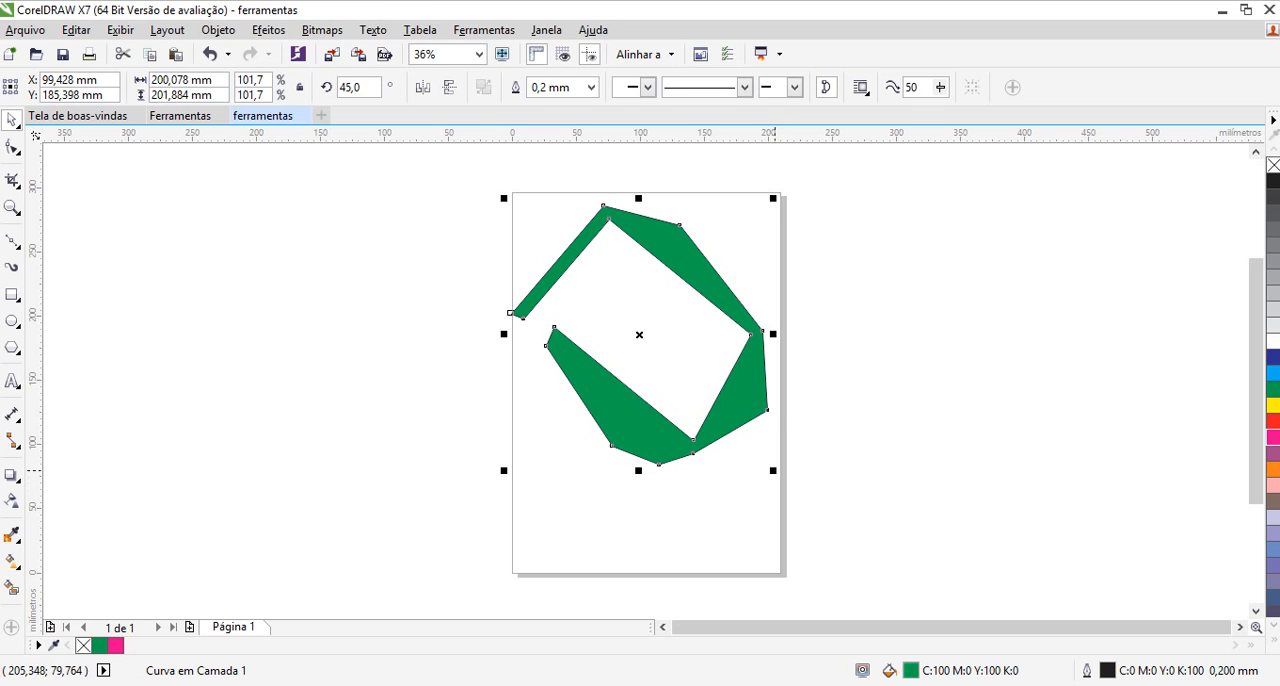
{"action": "left_click_drag", "start_coordinate": [772, 470], "coordinate": [631, 326]}
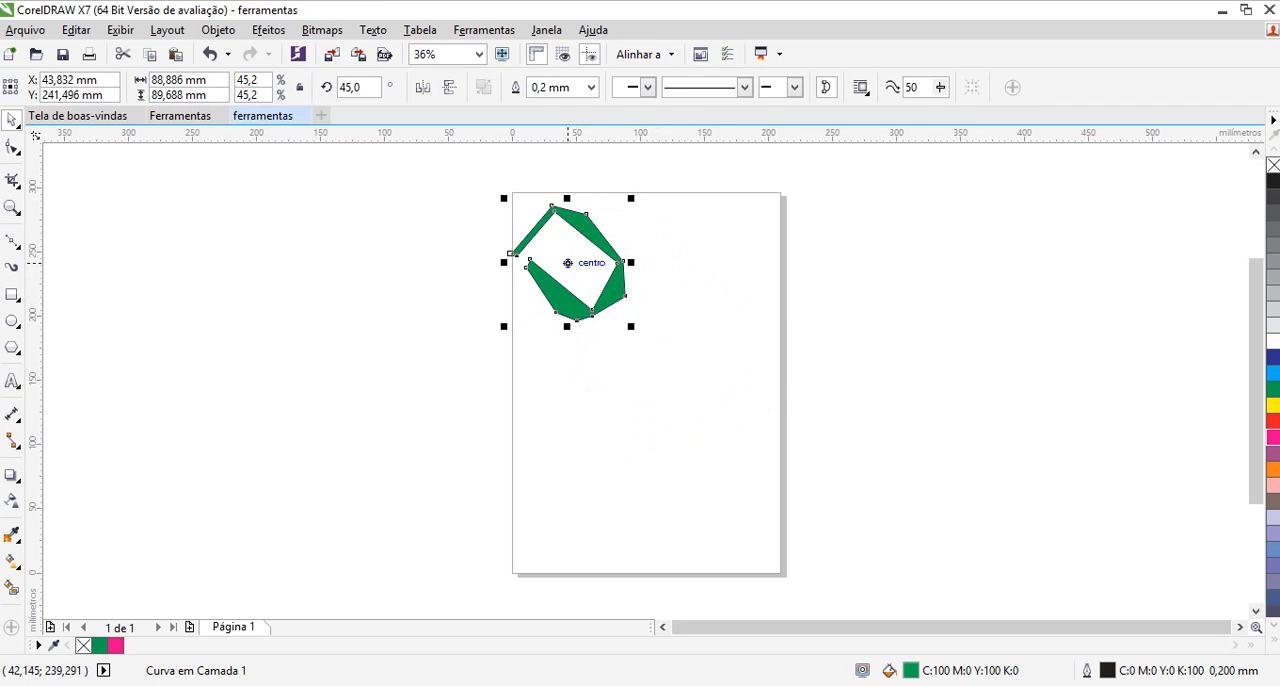
{"action": "left_click_drag", "start_coordinate": [567, 263], "coordinate": [653, 393]}
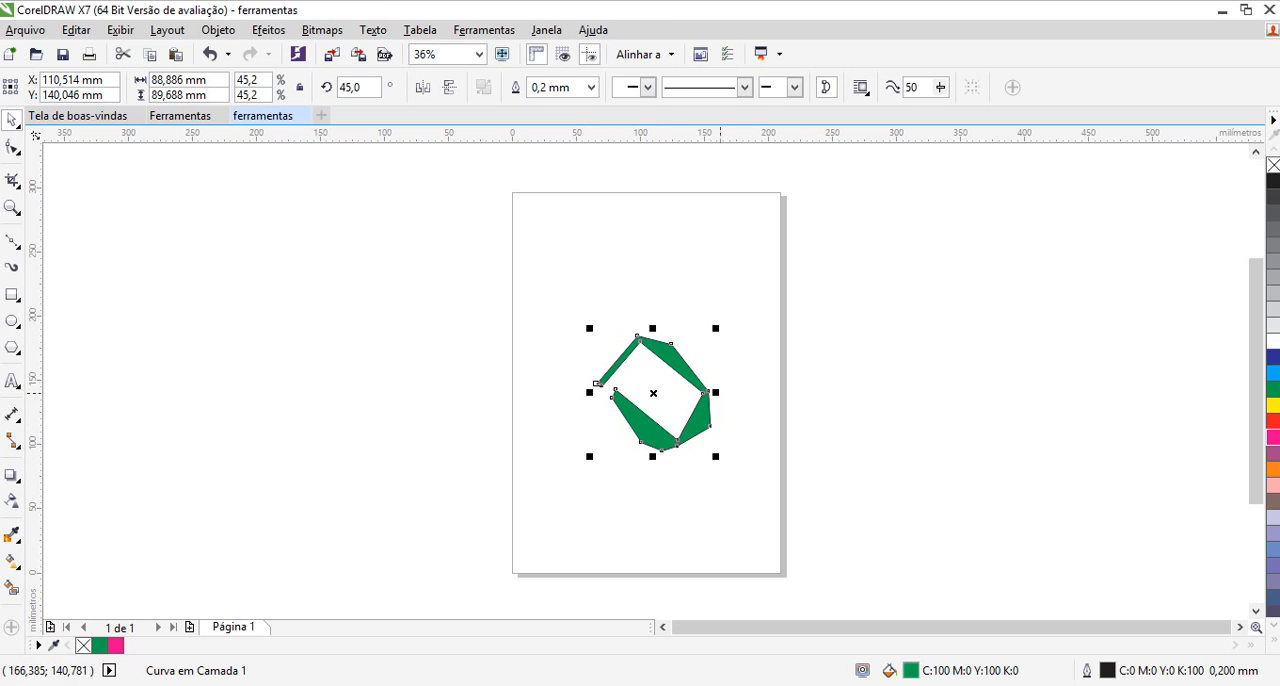
Stretch the green shape from its individual sides to about 162 mm wide and 201 mm high
{"action": "left_click_drag", "start_coordinate": [715, 392], "coordinate": [759, 392]}
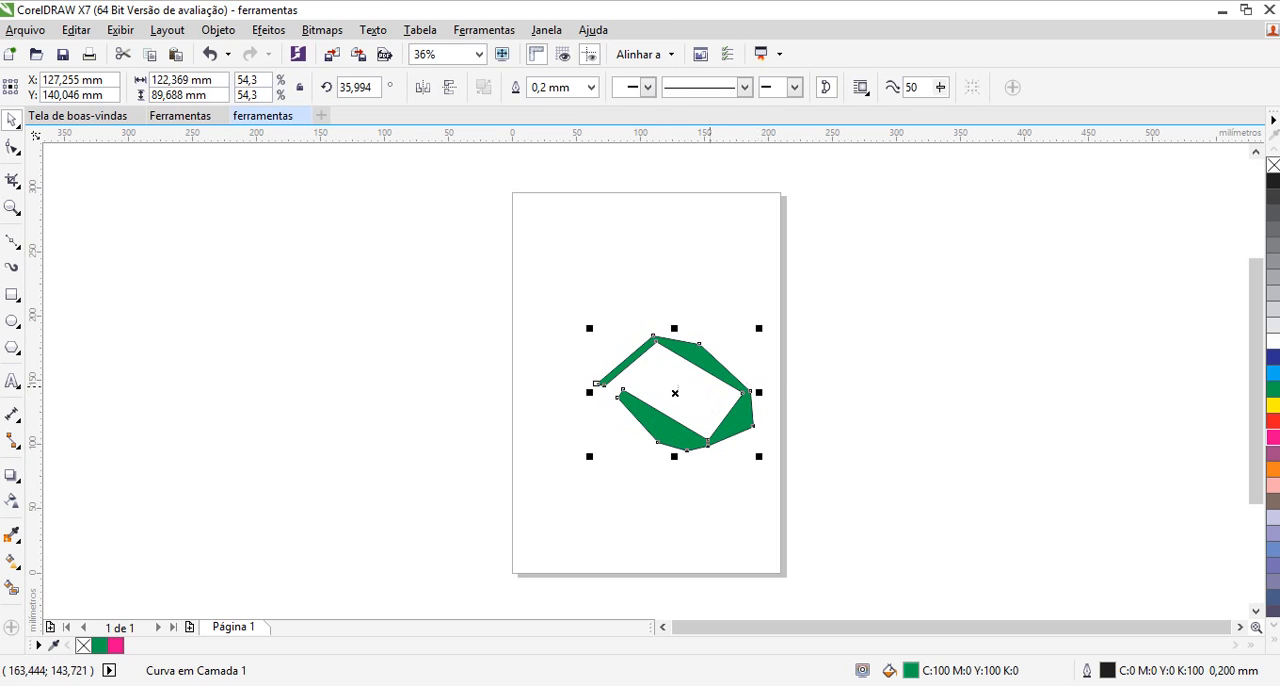
{"action": "left_click_drag", "start_coordinate": [673, 457], "coordinate": [670, 408]}
{"action": "left_click_drag", "start_coordinate": [672, 327], "coordinate": [661, 232]}
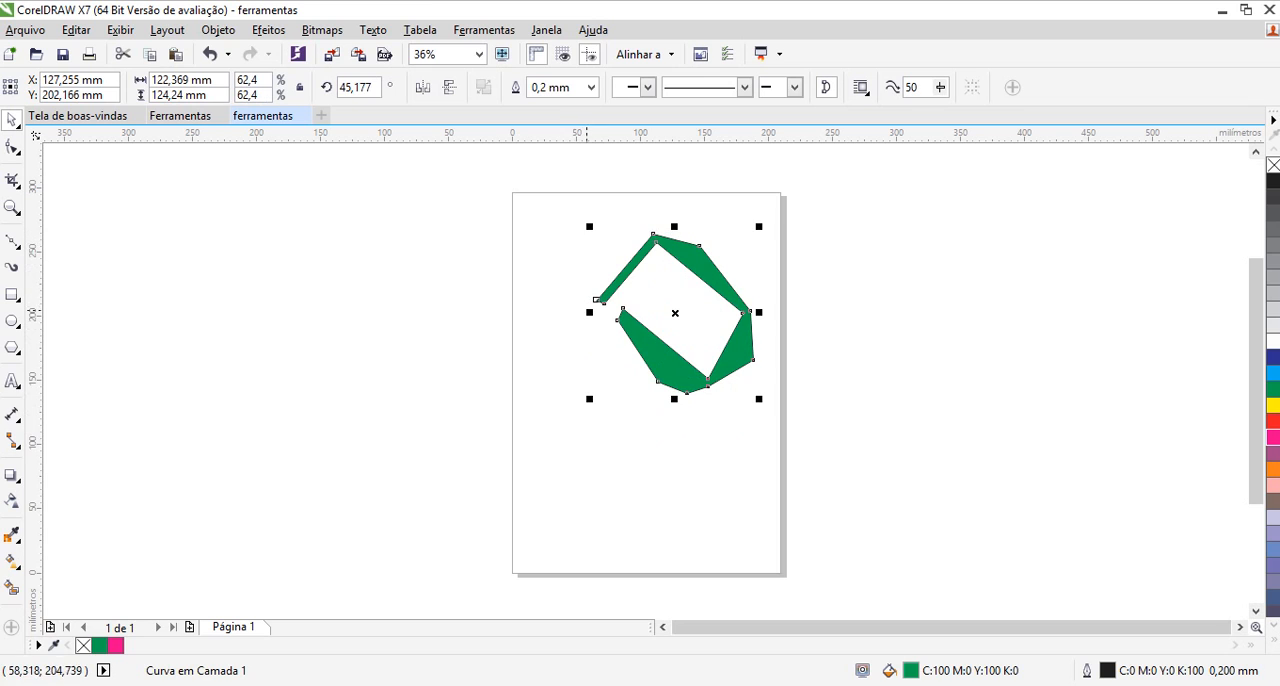
{"action": "left_click_drag", "start_coordinate": [589, 312], "coordinate": [542, 311]}
{"action": "left_click_drag", "start_coordinate": [649, 398], "coordinate": [653, 497]}
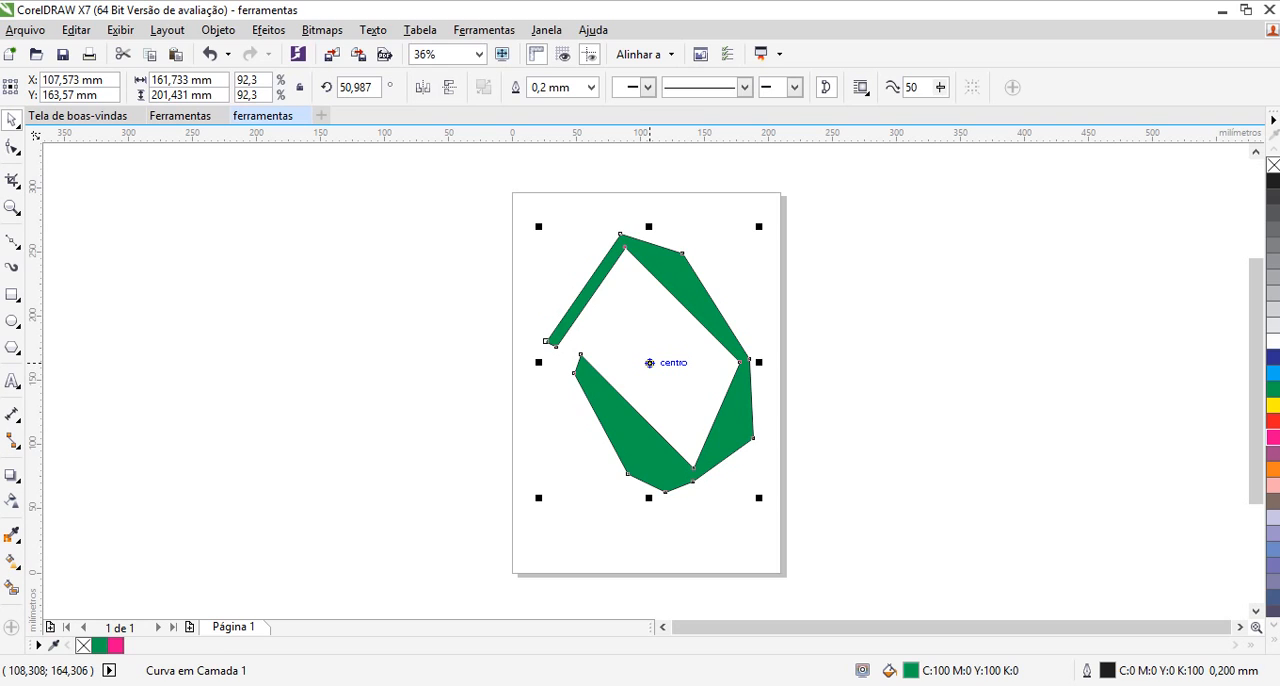
Display the green shape's rotation and skew handles and skew it both vertically and horizontally
{"action": "left_click", "coordinate": [649, 362]}
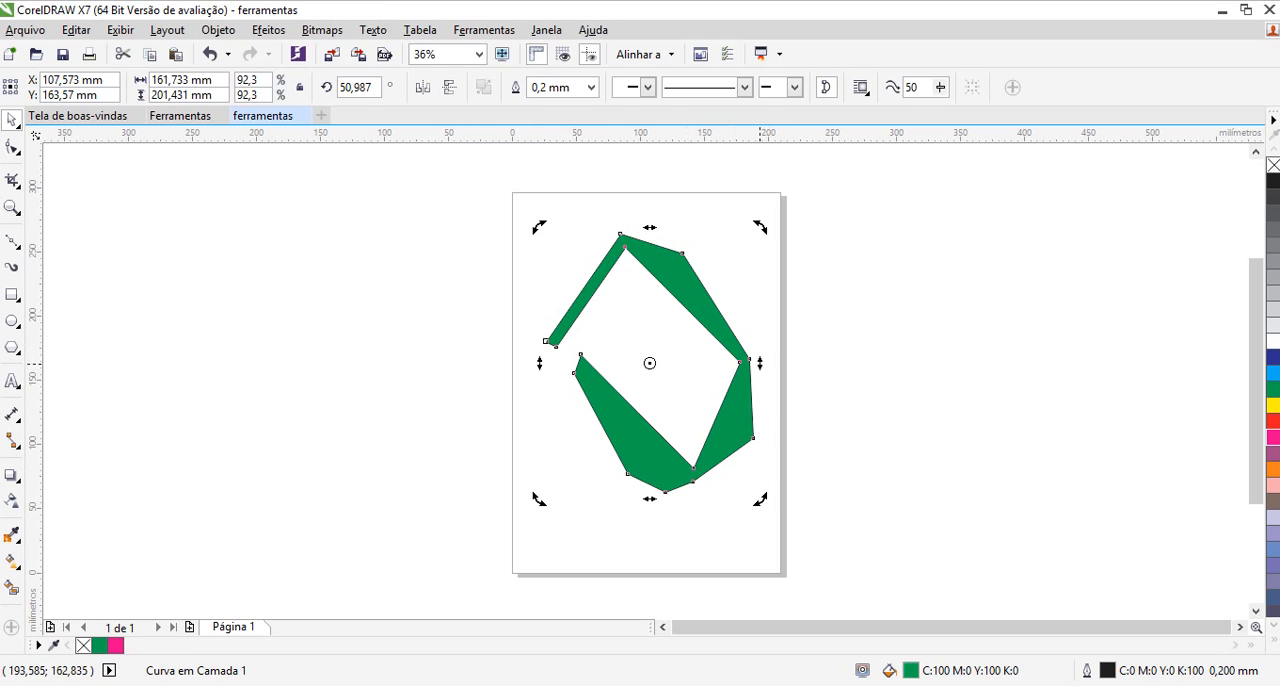
{"action": "left_click_drag", "start_coordinate": [760, 364], "coordinate": [752, 404]}
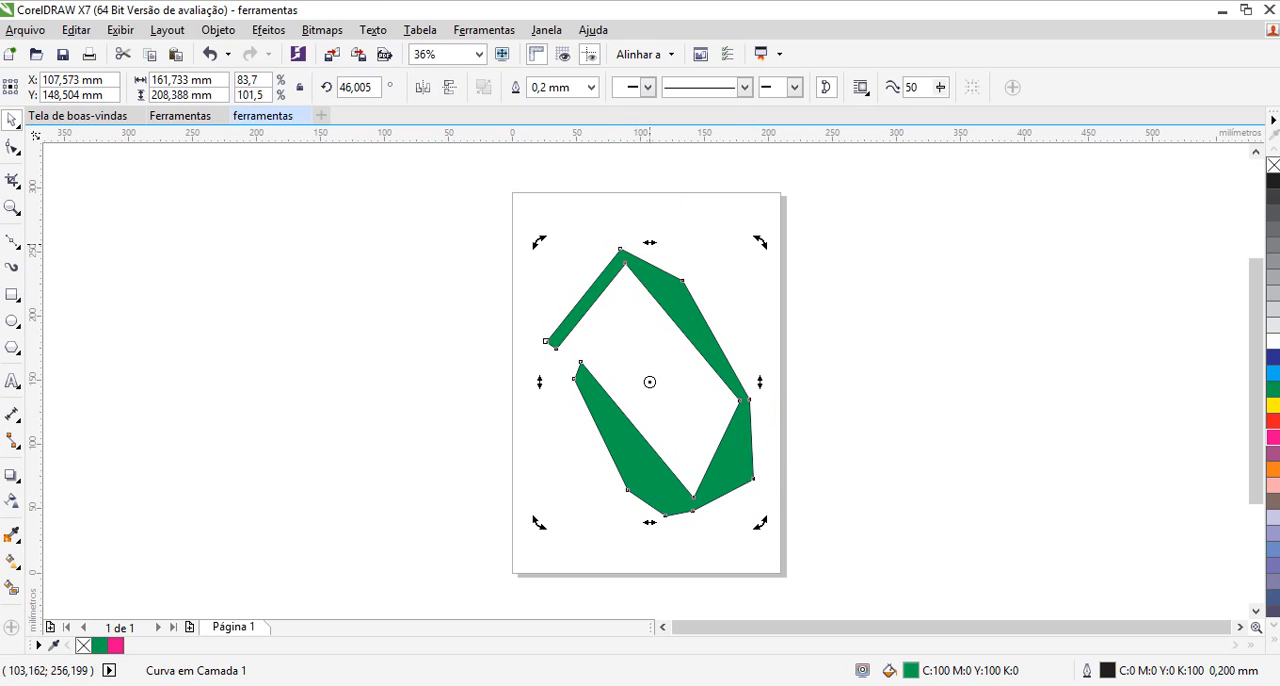
{"action": "left_click_drag", "start_coordinate": [650, 242], "coordinate": [621, 248]}
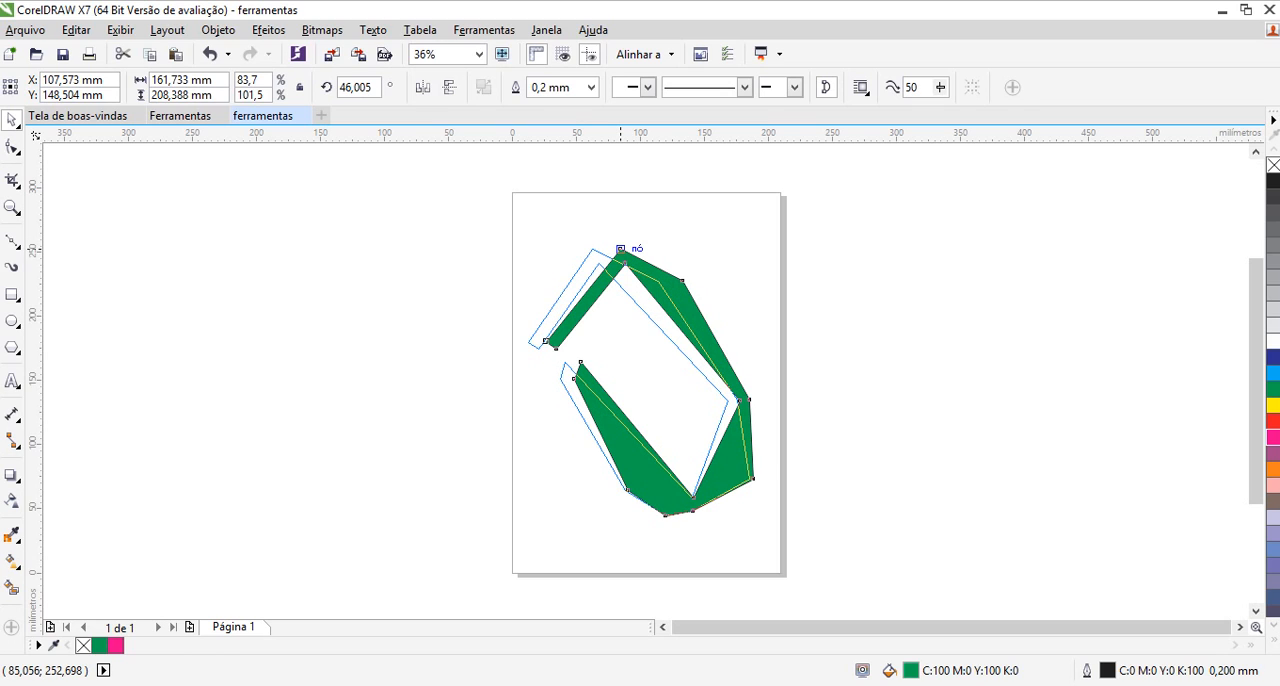
{"action": "left_click_drag", "start_coordinate": [621, 248], "coordinate": [621, 248]}
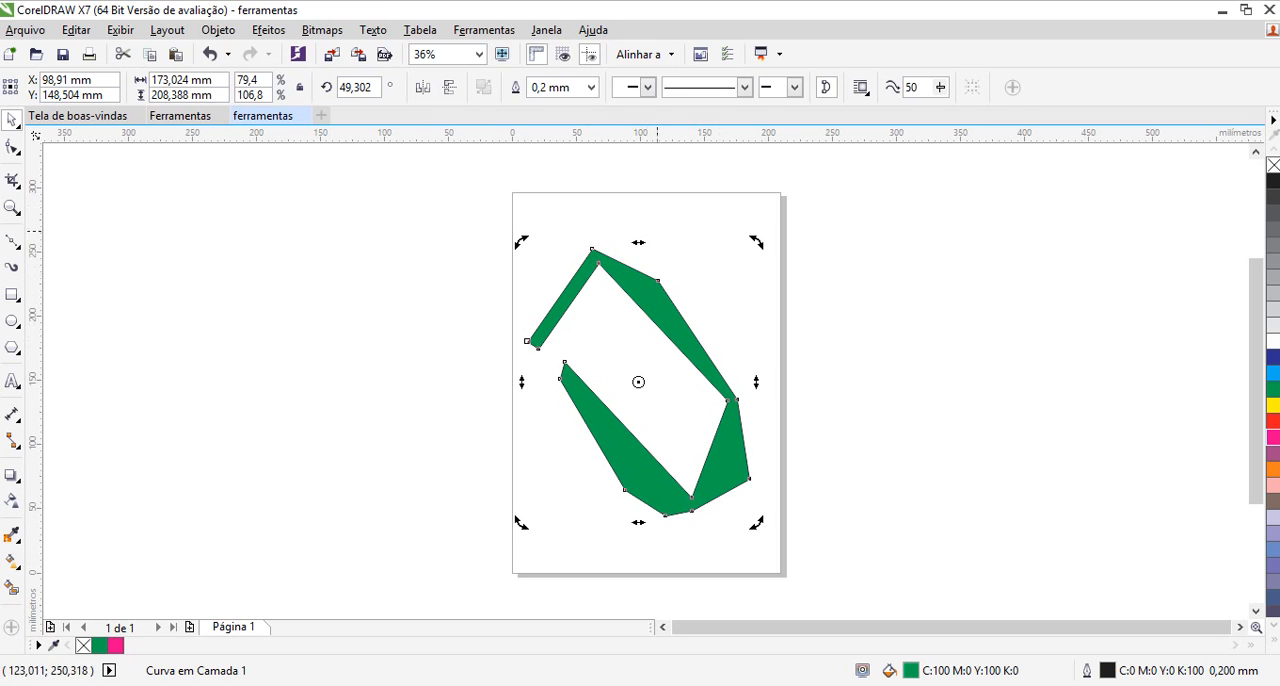
{"action": "mouse_move", "coordinate": [625, 490]}
{"action": "left_mouse_down"}
{"action": "mouse_move", "coordinate": [701, 504]}
{"action": "mouse_move", "coordinate": [530, 511]}
{"action": "mouse_move", "coordinate": [500, 492]}
{"action": "mouse_move", "coordinate": [532, 476]}
{"action": "mouse_move", "coordinate": [561, 494]}
{"action": "mouse_move", "coordinate": [503, 500]}
{"action": "mouse_move", "coordinate": [679, 513]}
{"action": "mouse_move", "coordinate": [536, 507]}
{"action": "mouse_move", "coordinate": [617, 513]}
{"action": "left_mouse_up"}
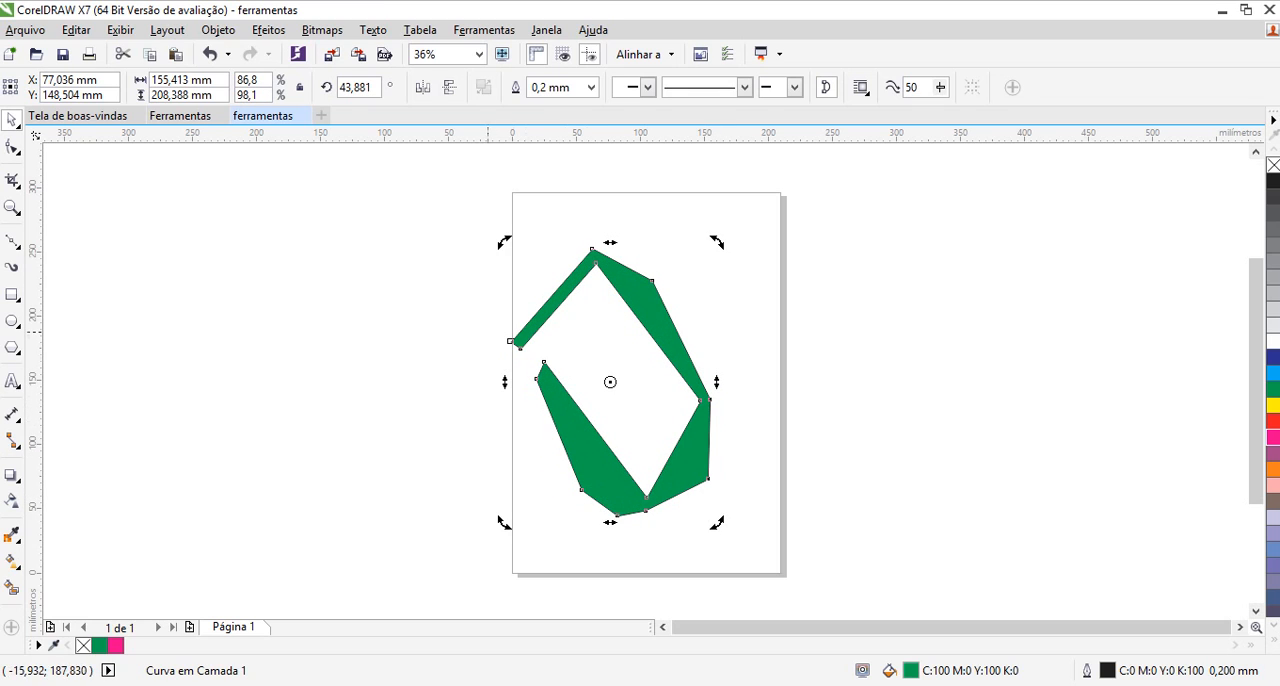
{"action": "left_click_drag", "start_coordinate": [505, 382], "coordinate": [582, 490]}
Move the skewed green shape back to the middle of the page and clear the selection
{"action": "left_click", "coordinate": [608, 434]}
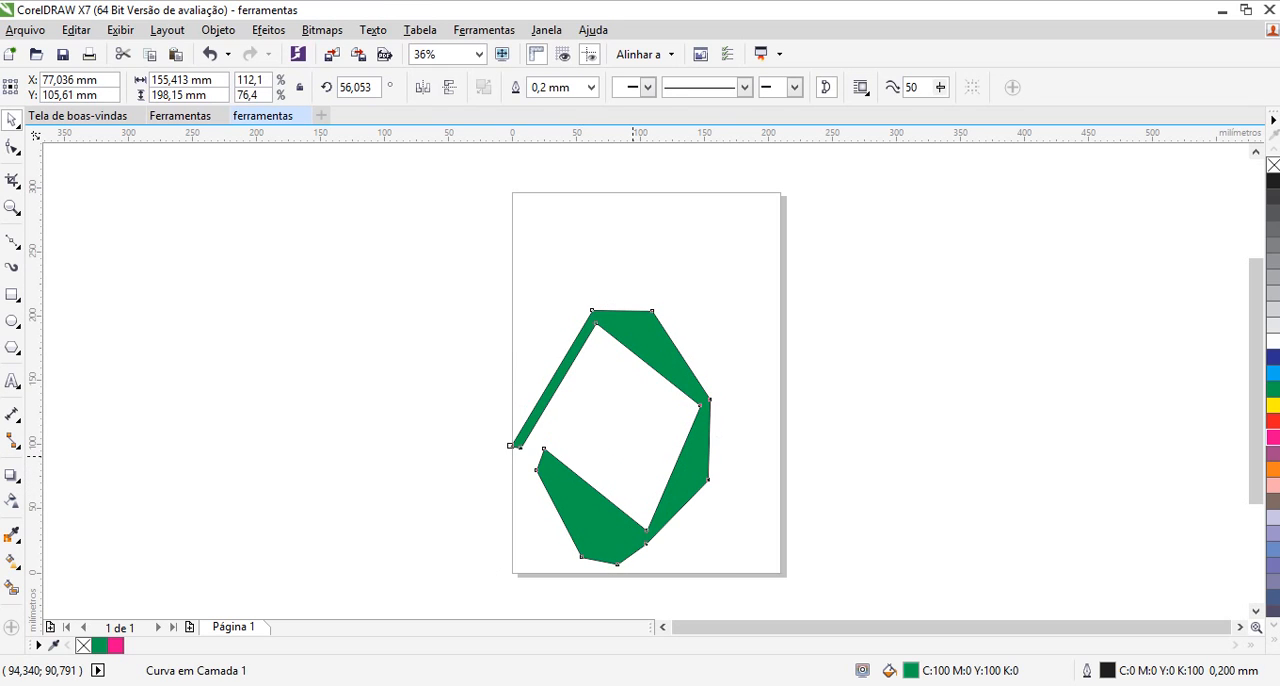
{"action": "left_click", "coordinate": [610, 437]}
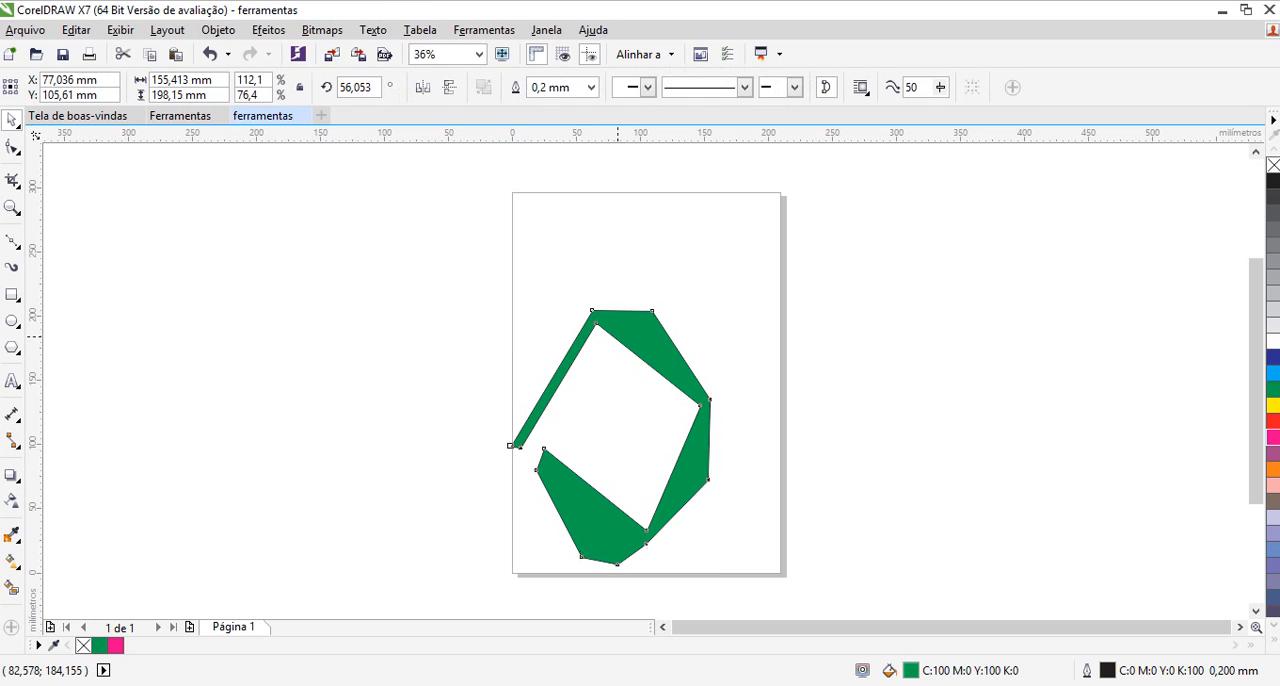
{"action": "left_click_drag", "start_coordinate": [646, 531], "coordinate": [674, 479]}
{"action": "left_click", "coordinate": [701, 518]}
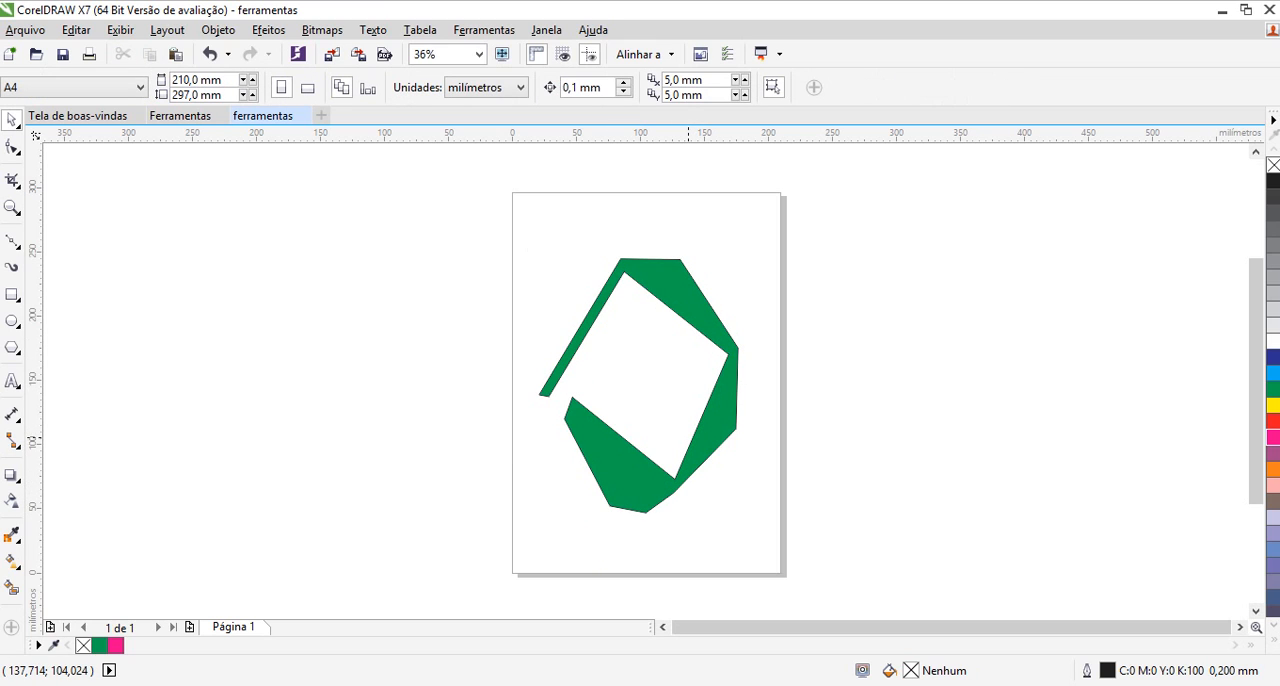
Select the green shape, resize it to about 172 × 122 mm, move it near the page centre, and deselect it
{"action": "left_click", "coordinate": [703, 441]}
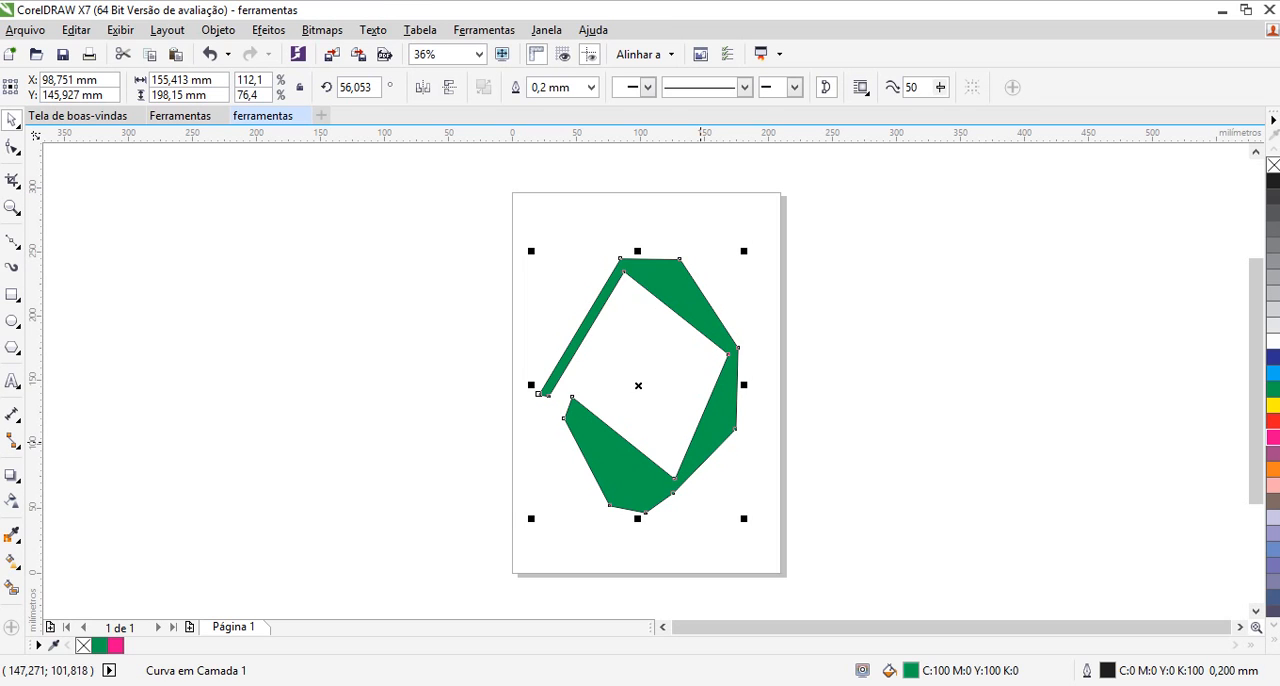
{"action": "left_click_drag", "start_coordinate": [744, 384], "coordinate": [718, 385]}
{"action": "left_click_drag", "start_coordinate": [623, 251], "coordinate": [624, 384]}
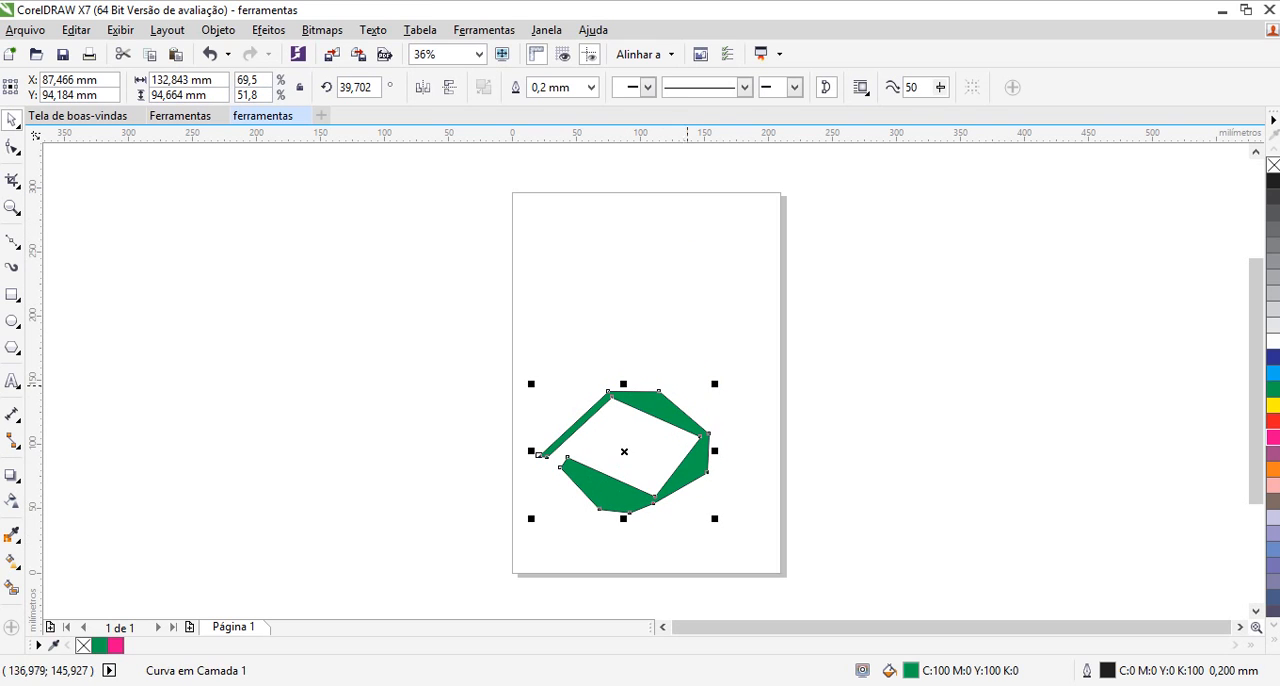
{"action": "left_click_drag", "start_coordinate": [715, 383], "coordinate": [760, 352]}
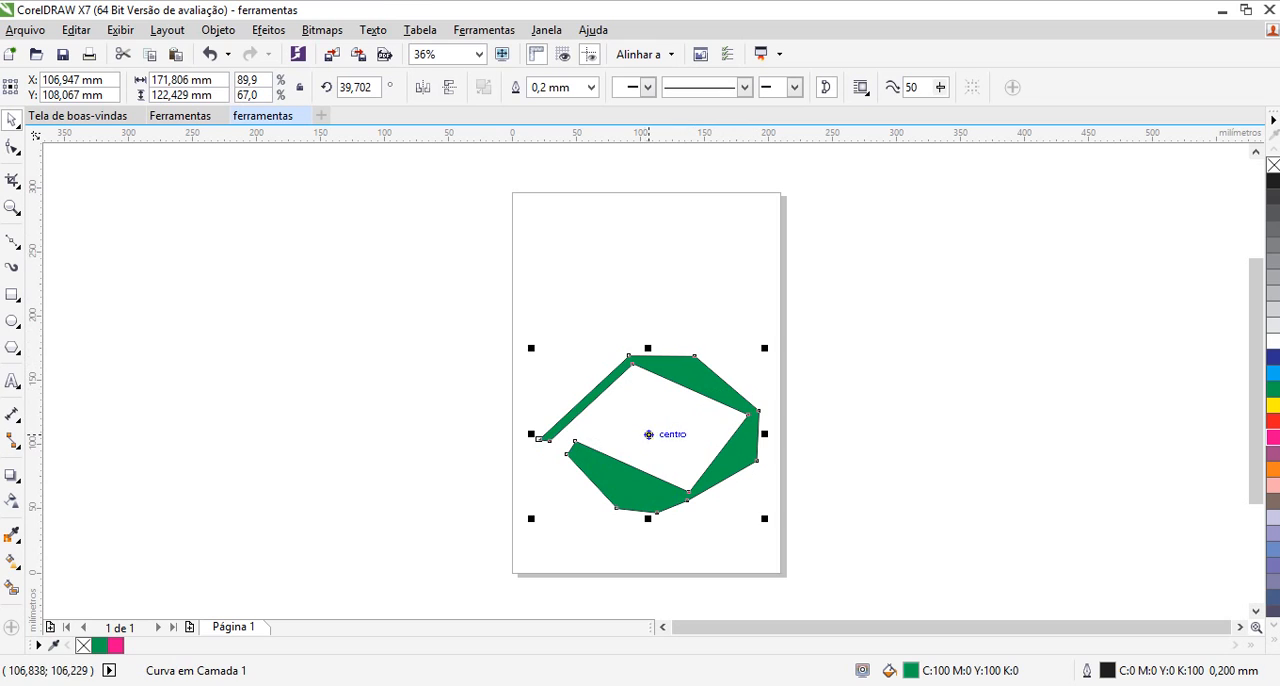
{"action": "left_click_drag", "start_coordinate": [652, 436], "coordinate": [638, 390]}
{"action": "left_click", "coordinate": [637, 388]}
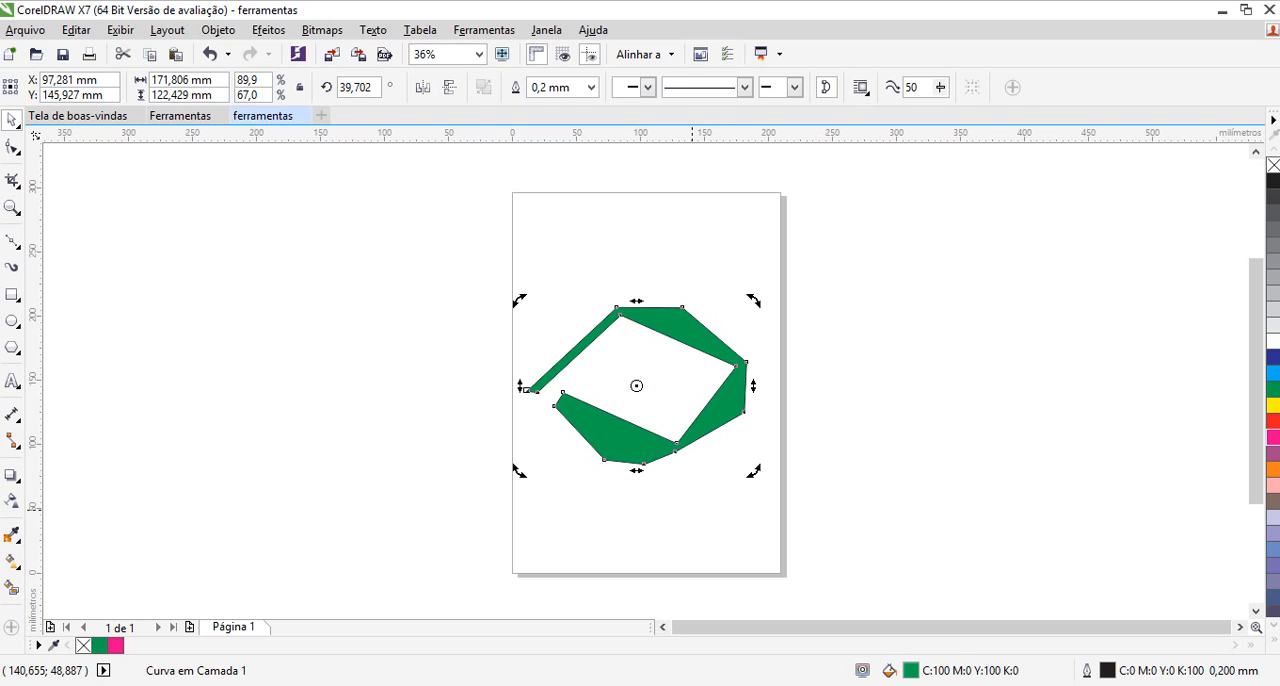
{"action": "left_click", "coordinate": [692, 509]}
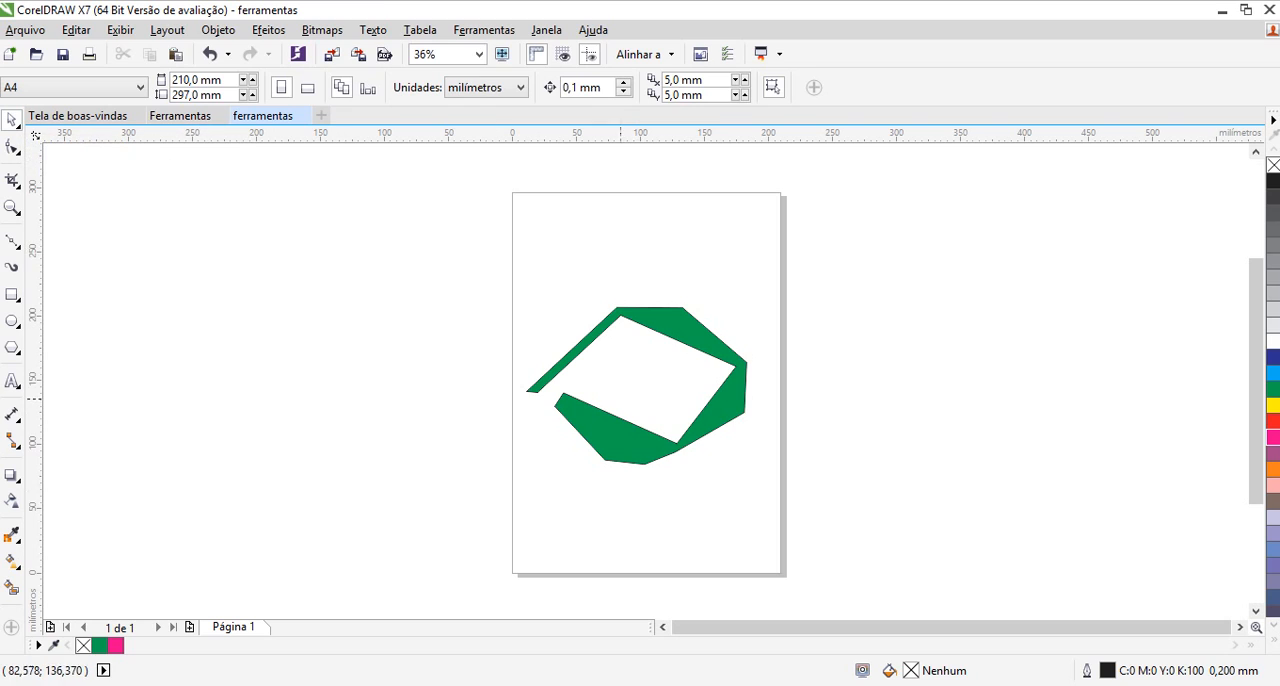
Move the green shape's rotation centre onto its leftmost node and clear the selection
{"action": "left_click", "coordinate": [624, 430]}
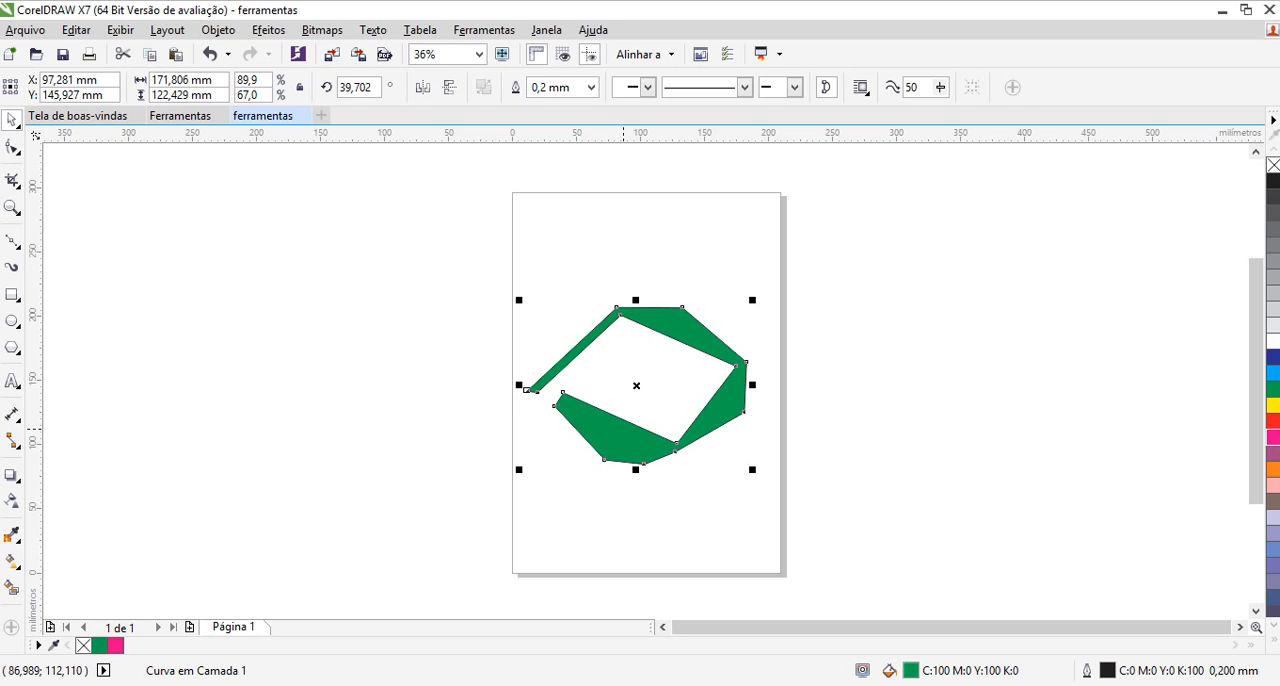
{"action": "left_click", "coordinate": [623, 426]}
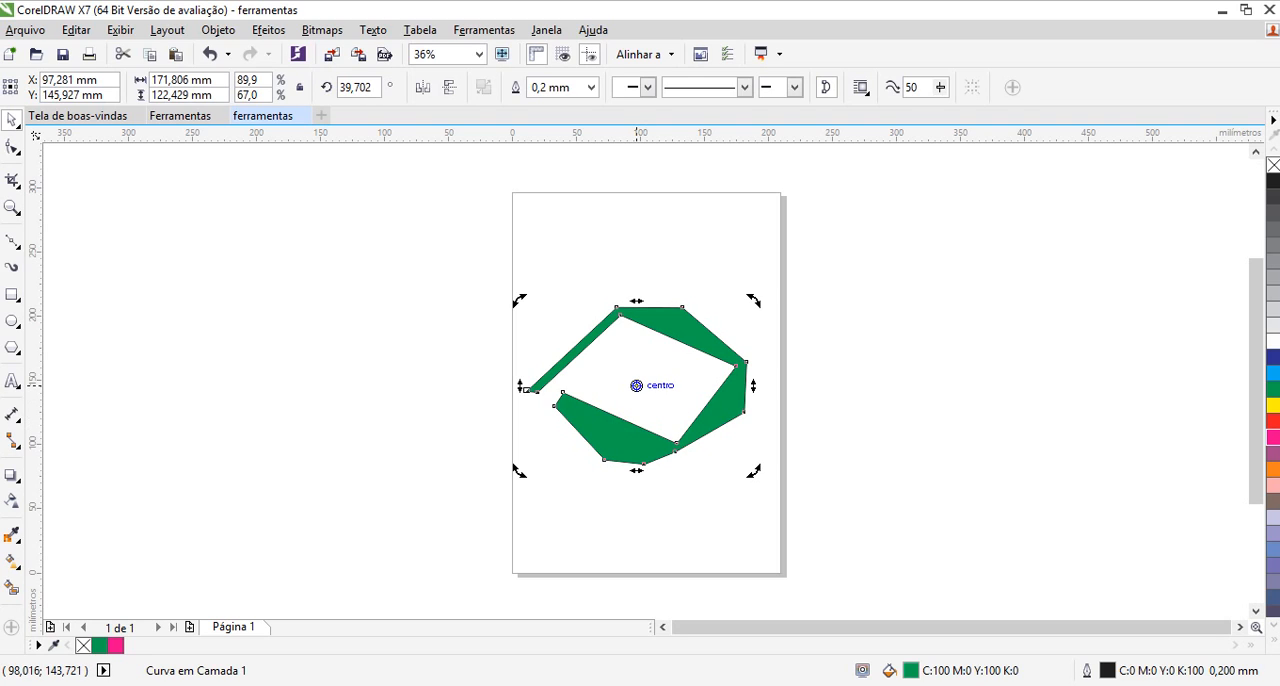
{"action": "mouse_move", "coordinate": [637, 385]}
{"action": "left_mouse_down"}
{"action": "mouse_move", "coordinate": [603, 371]}
{"action": "mouse_move", "coordinate": [520, 381]}
{"action": "mouse_move", "coordinate": [526, 390]}
{"action": "left_mouse_up"}
{"action": "key", "text": "Escape"}
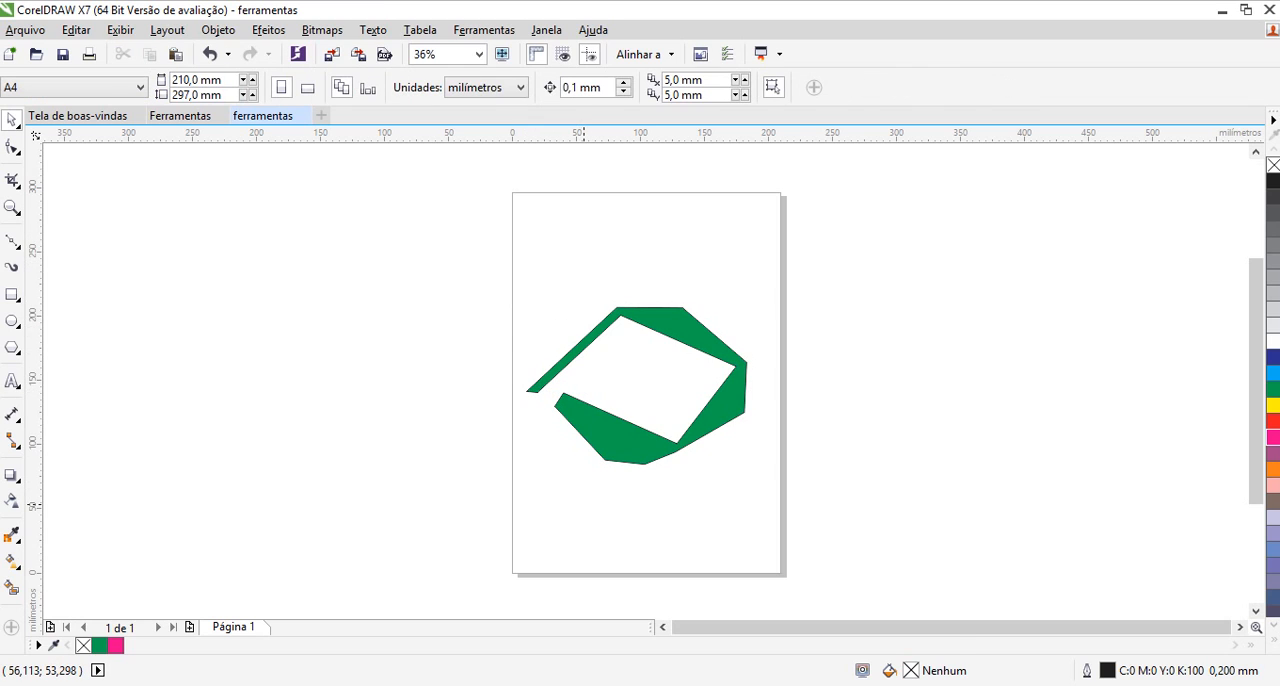
Rotate the green shape counterclockwise about 24° around its leftmost node and deselect it
{"action": "left_click", "coordinate": [626, 430]}
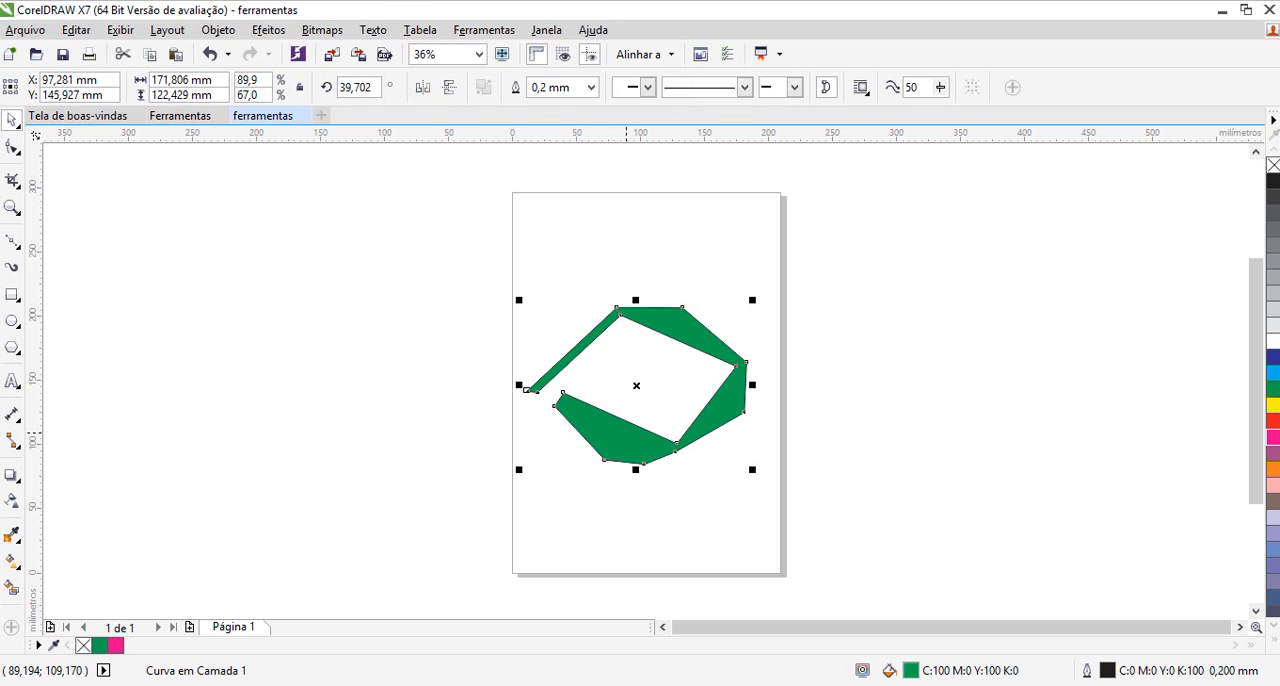
{"action": "left_click", "coordinate": [525, 390]}
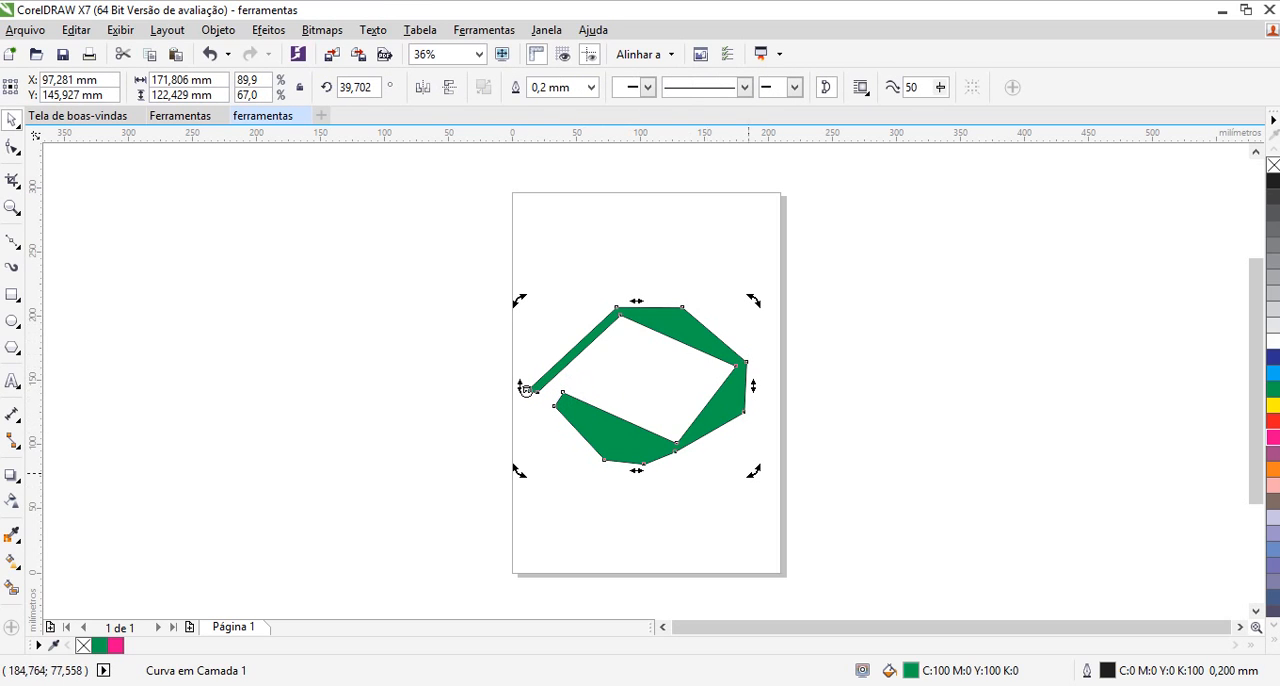
{"action": "left_click_drag", "start_coordinate": [751, 472], "coordinate": [745, 372]}
{"action": "left_click", "coordinate": [701, 411]}
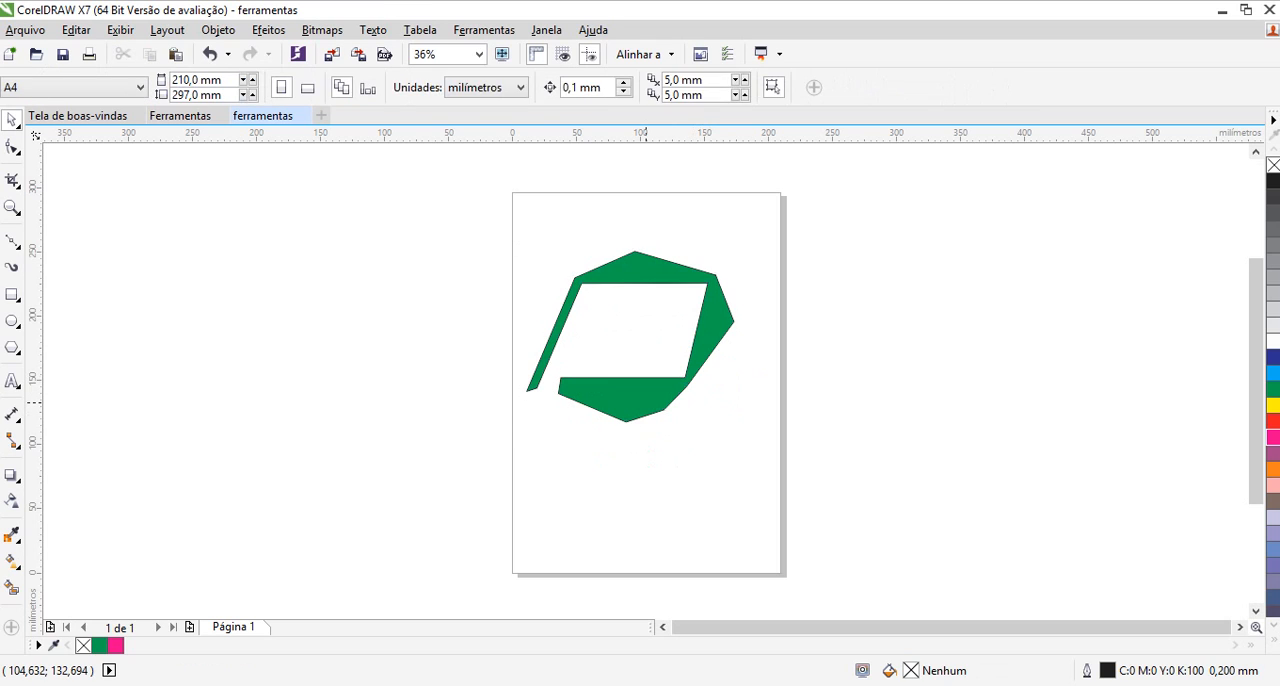
Move the rotation centre below the green shape to about X 91, Y 39 mm, deselect it, and redisplay its rotation handles
{"action": "left_click", "coordinate": [646, 403]}
{"action": "left_click", "coordinate": [527, 389]}
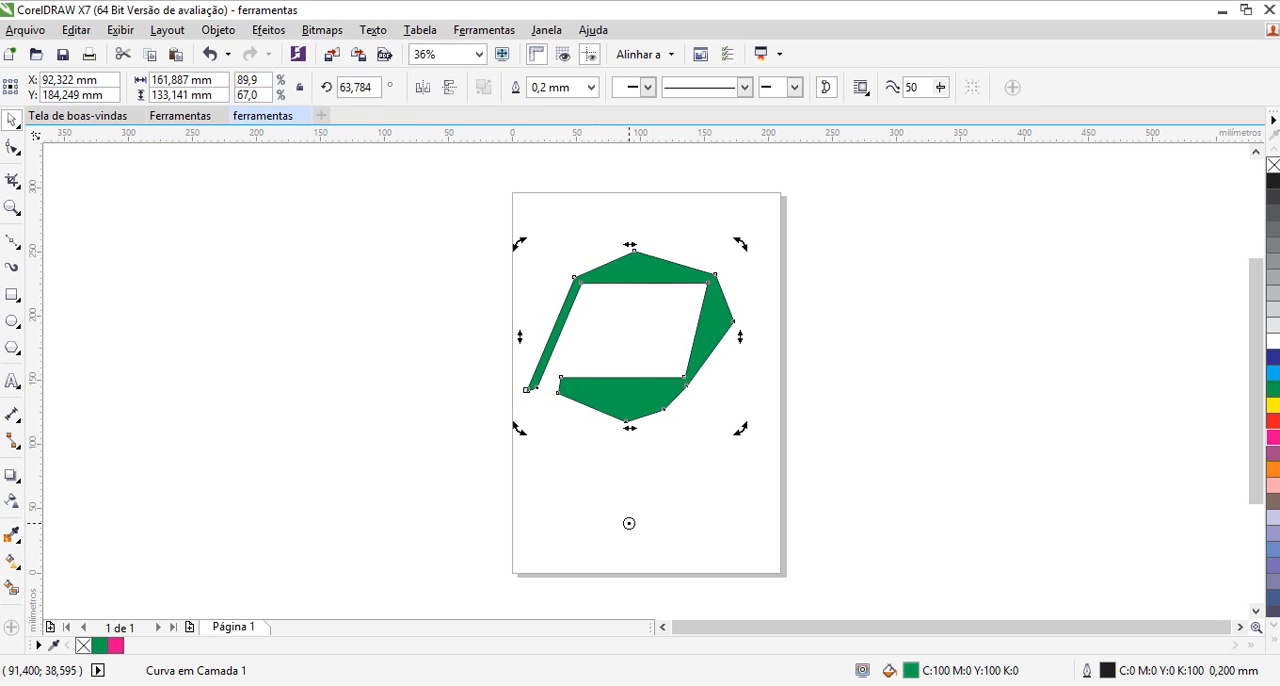
{"action": "left_click", "coordinate": [629, 523]}
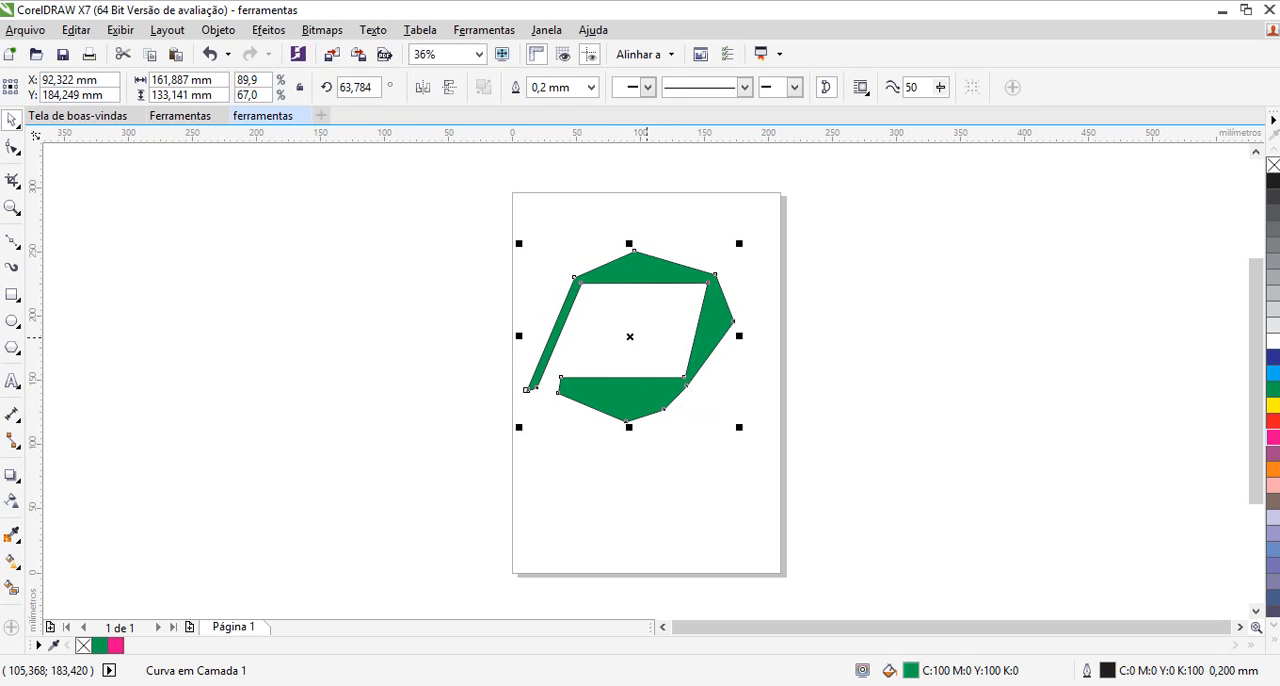
{"action": "left_click", "coordinate": [647, 335]}
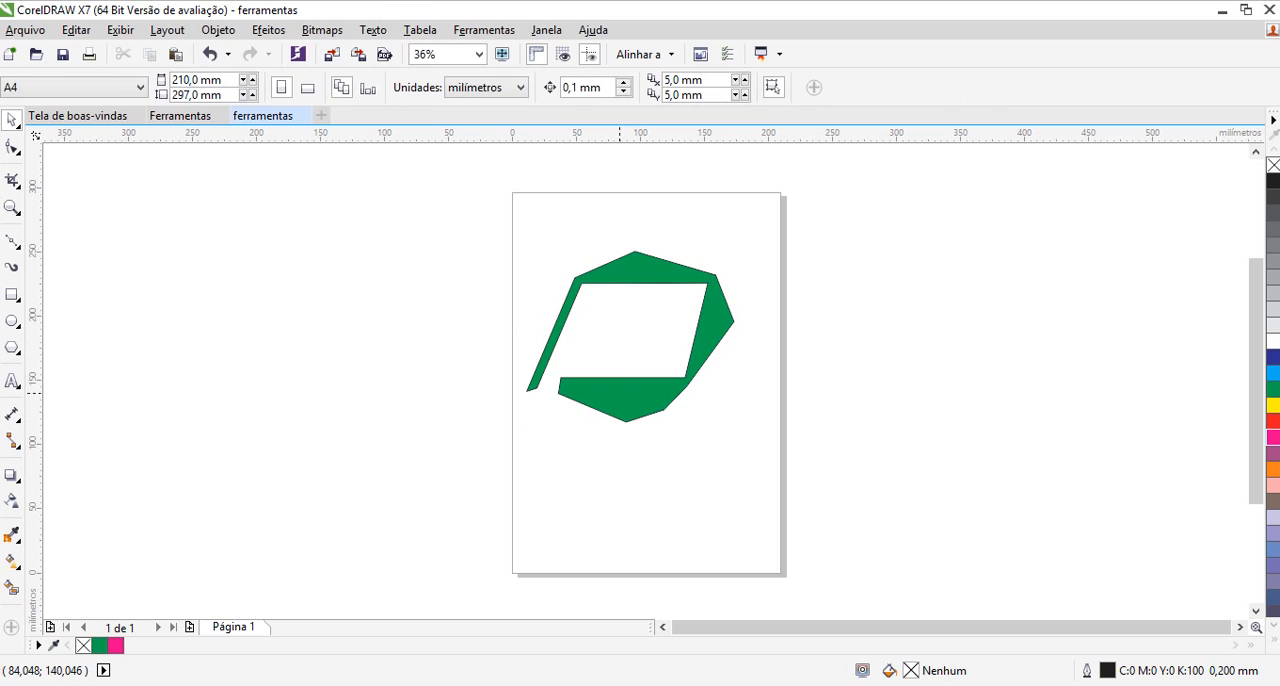
{"action": "left_click", "coordinate": [620, 393]}
{"action": "left_click", "coordinate": [620, 393]}
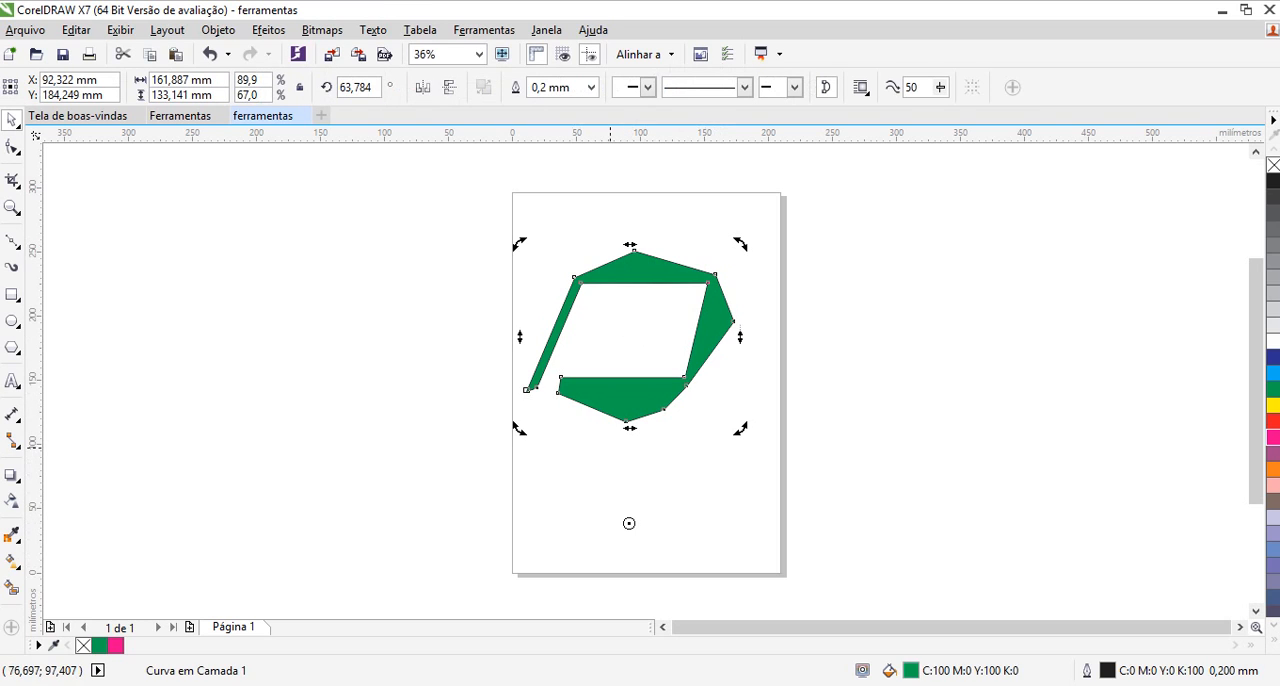
Try rotating the green shape around the rotation centre below it, return it to its starting angle, and deselect it
{"action": "left_click_drag", "start_coordinate": [739, 245], "coordinate": [552, 283]}
{"action": "left_click_drag", "start_coordinate": [465, 410], "coordinate": [733, 265]}
{"action": "left_click", "coordinate": [768, 350]}
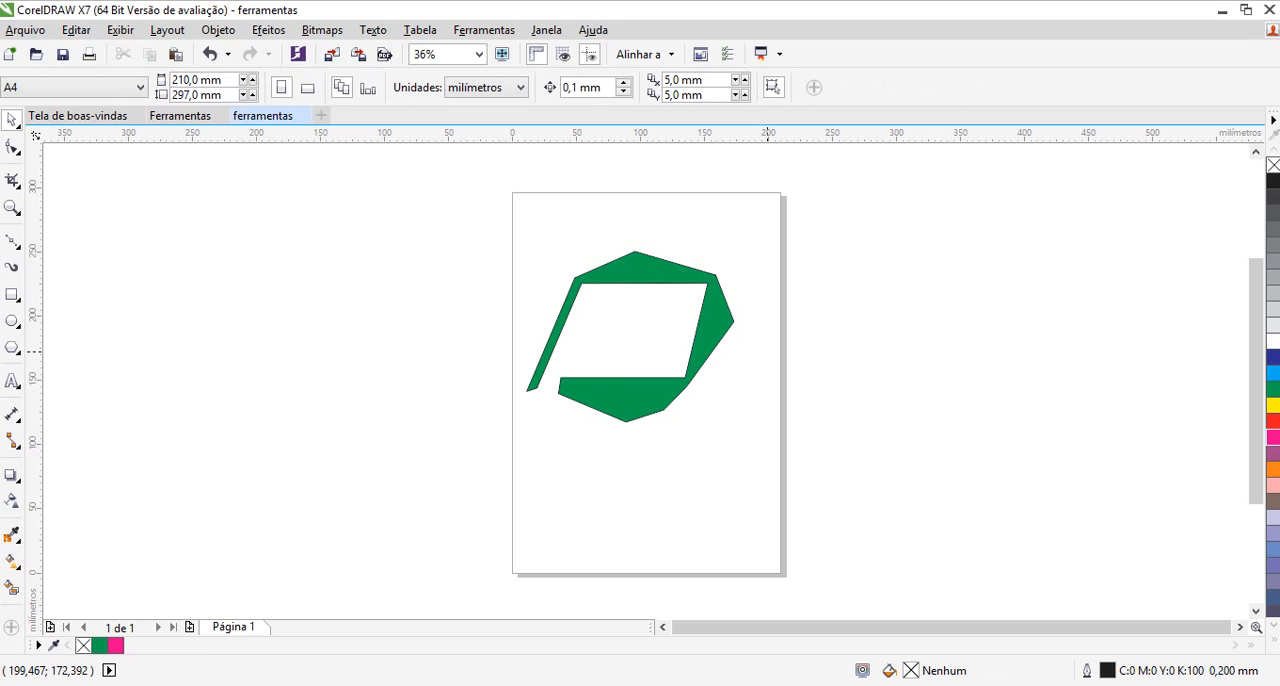
Select the green shape, zoom in to 288% and out to 36% with the Zoom tool, and frame the whole shape at 77%
{"action": "left_click", "coordinate": [704, 340]}
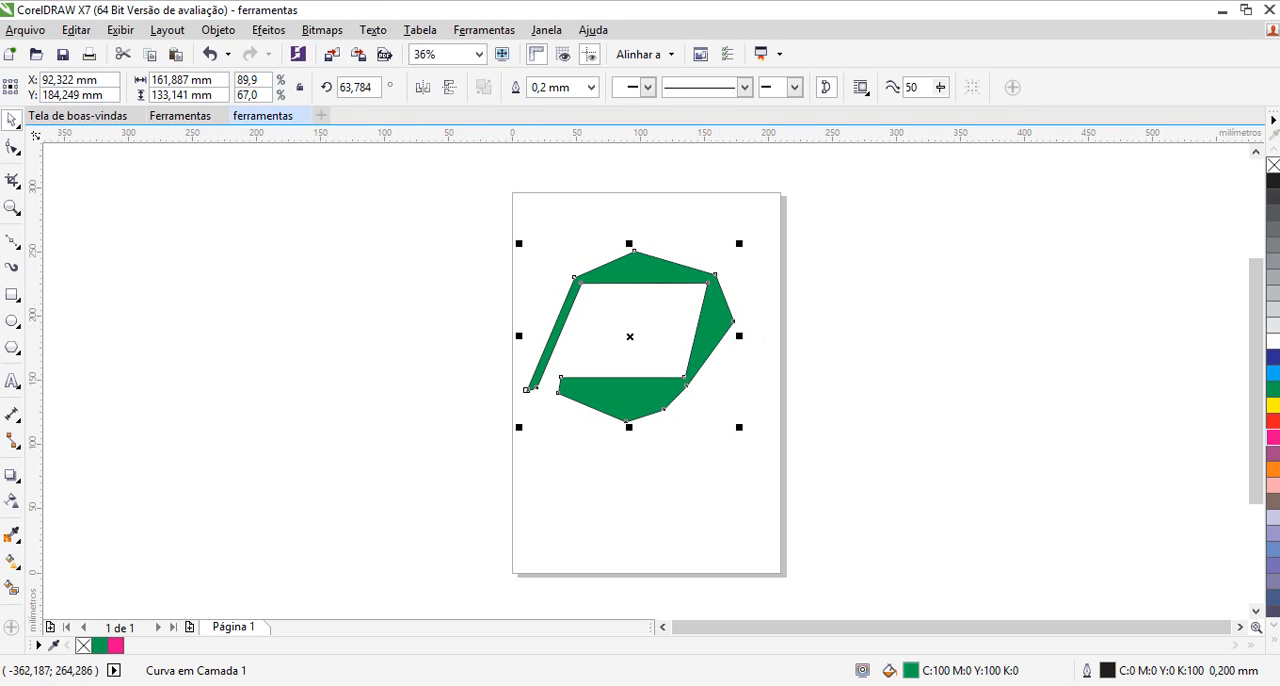
{"action": "left_click", "coordinate": [12, 208]}
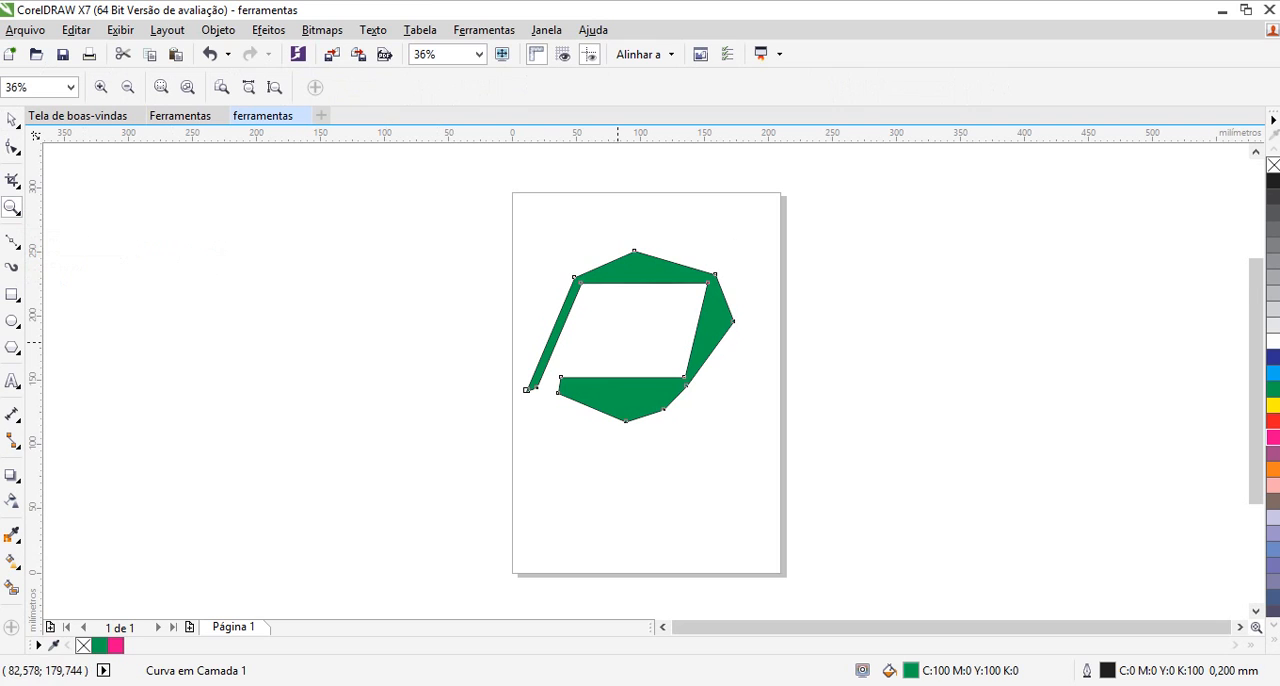
{"action": "left_click", "coordinate": [618, 342]}
{"action": "left_click", "coordinate": [596, 313]}
{"action": "left_click", "coordinate": [617, 342]}
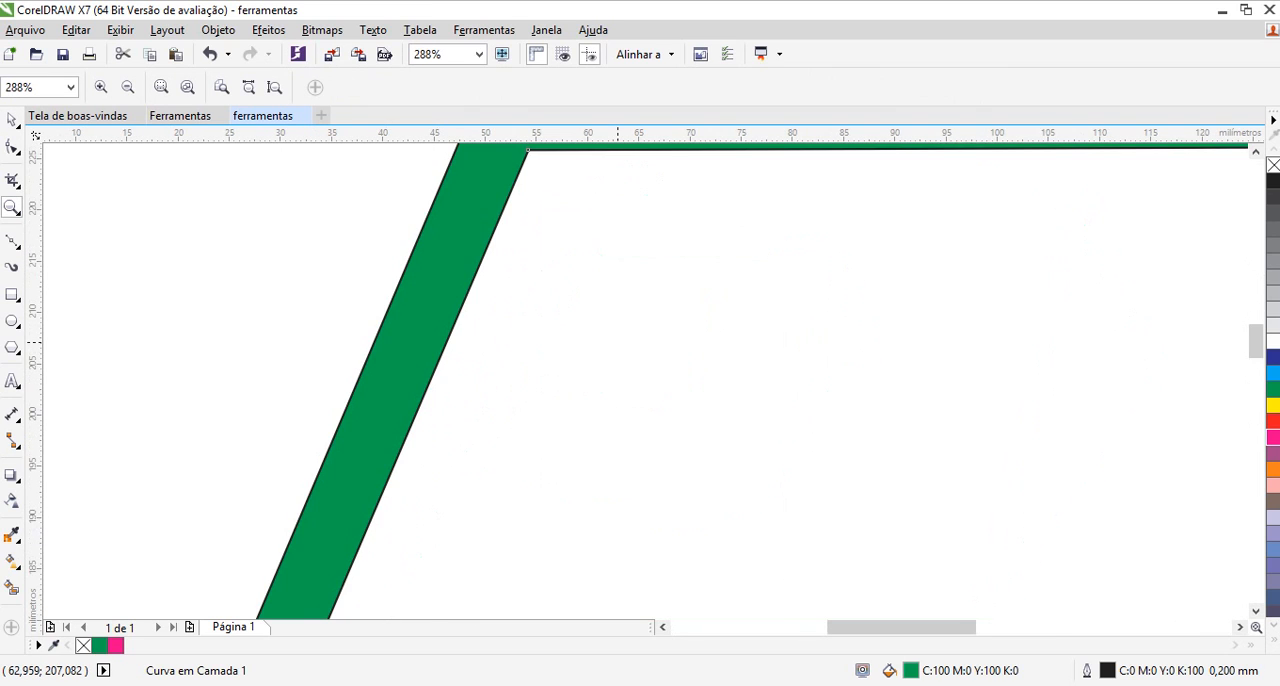
{"action": "right_click", "coordinate": [617, 342]}
{"action": "right_click", "coordinate": [617, 342]}
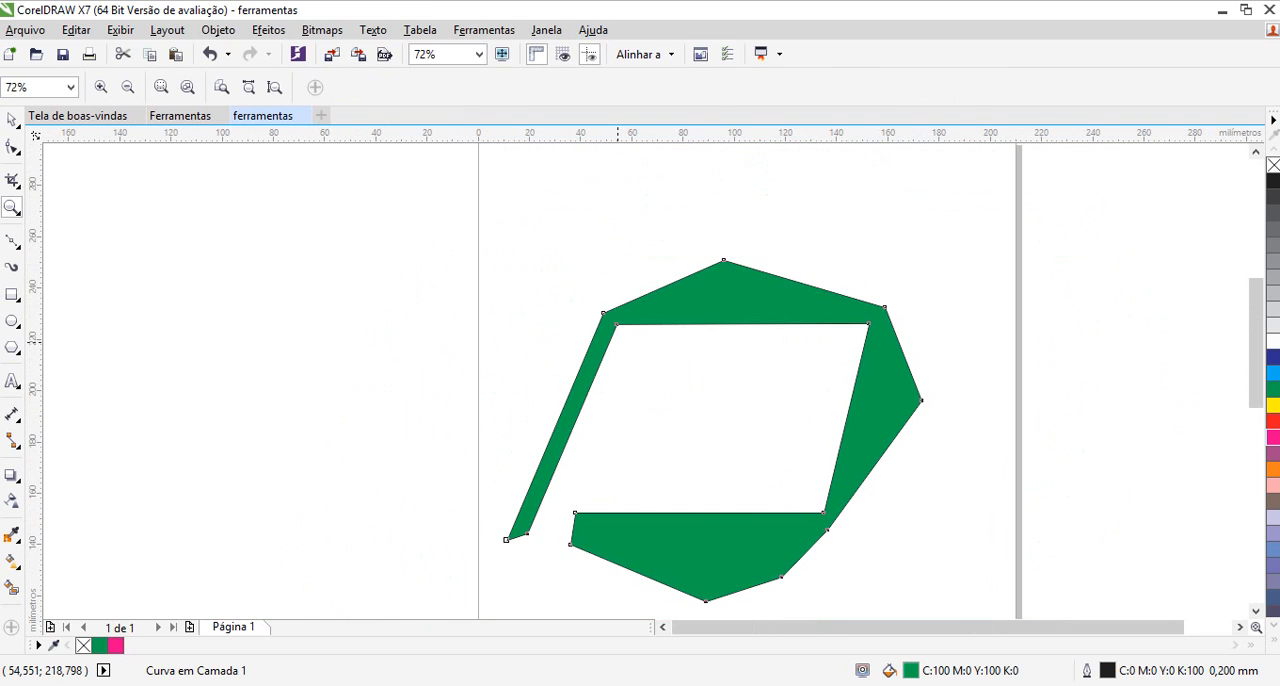
{"action": "right_click", "coordinate": [617, 342]}
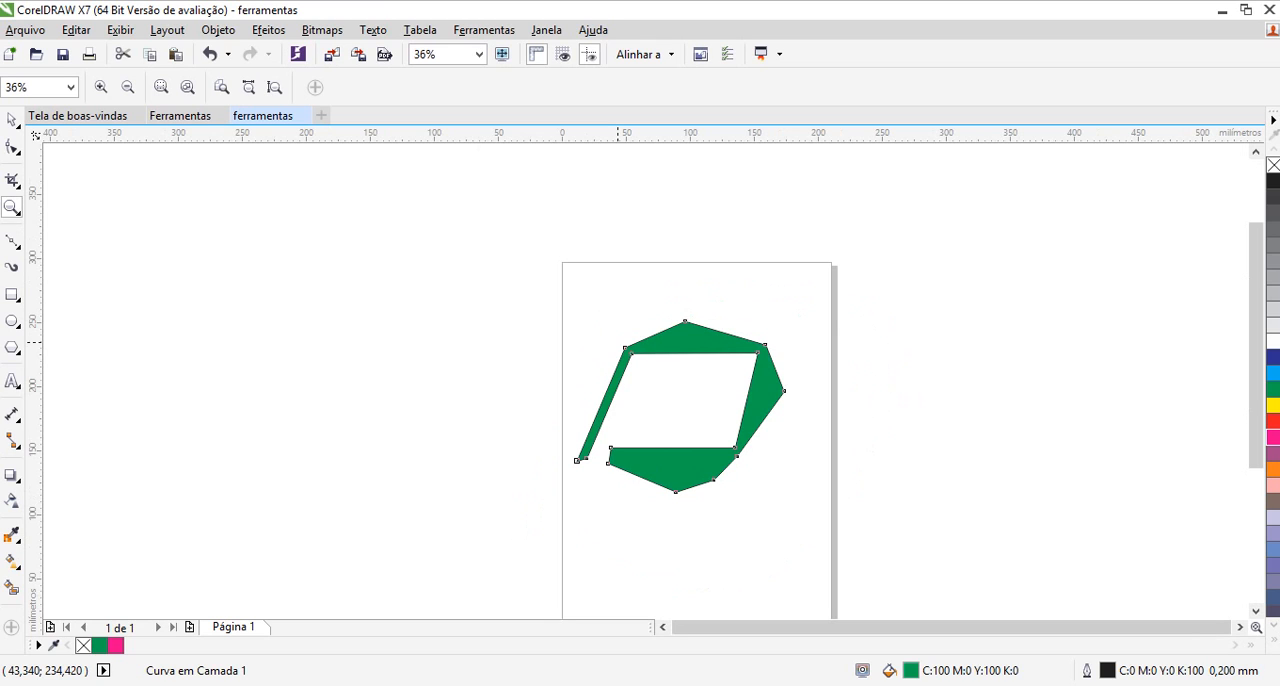
{"action": "left_click_drag", "start_coordinate": [553, 305], "coordinate": [818, 526]}
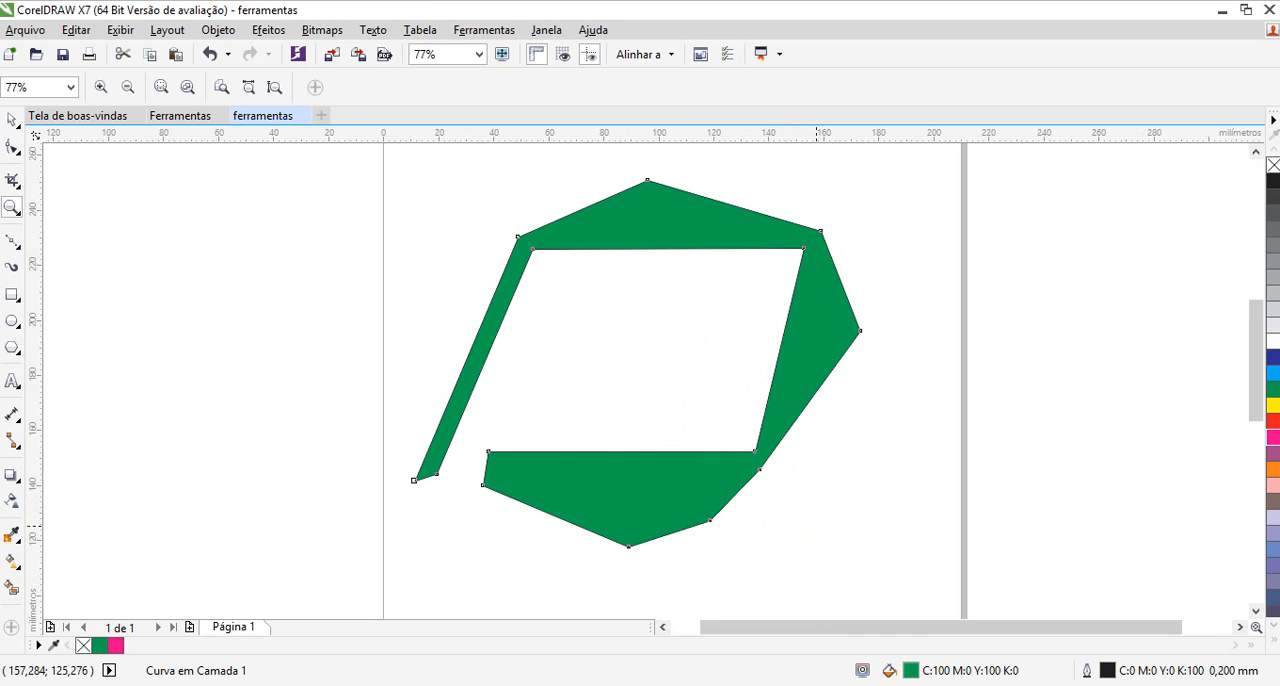
Switch to aTube Catcher, close its start window, check the elapsed recording time, and return to CorelDRAW
{"action": "key", "text": "alt+Tab"}
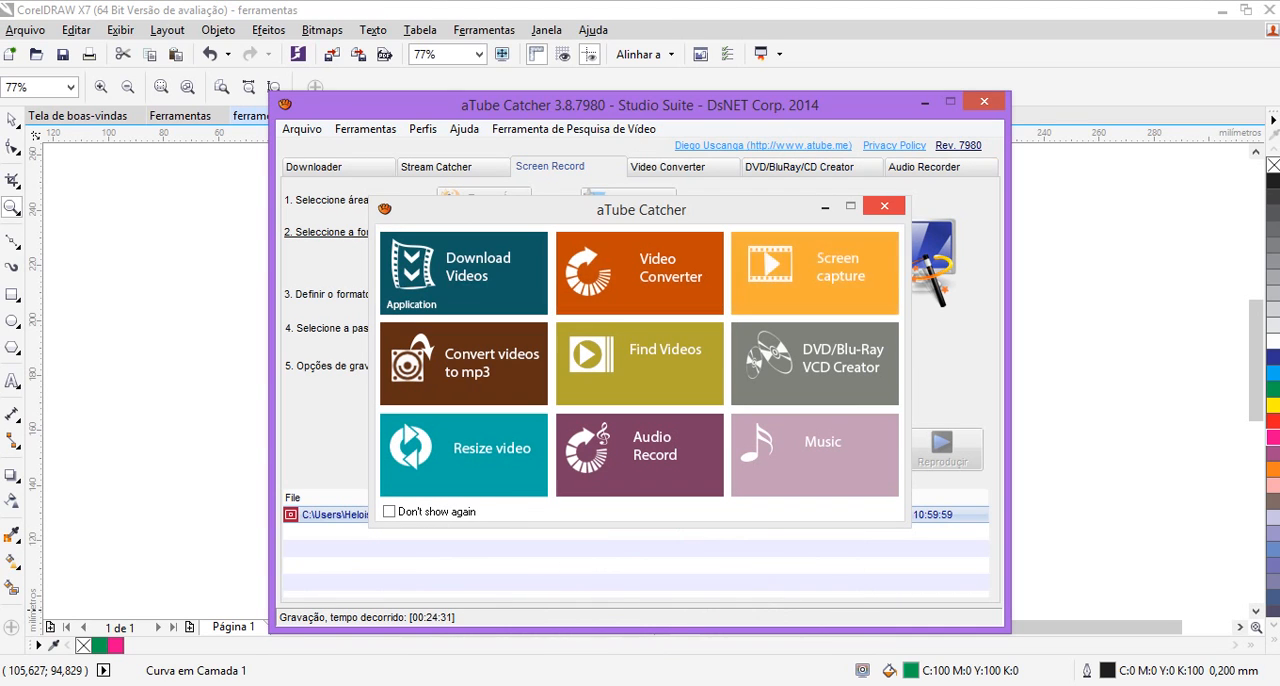
{"action": "left_click", "coordinate": [884, 206]}
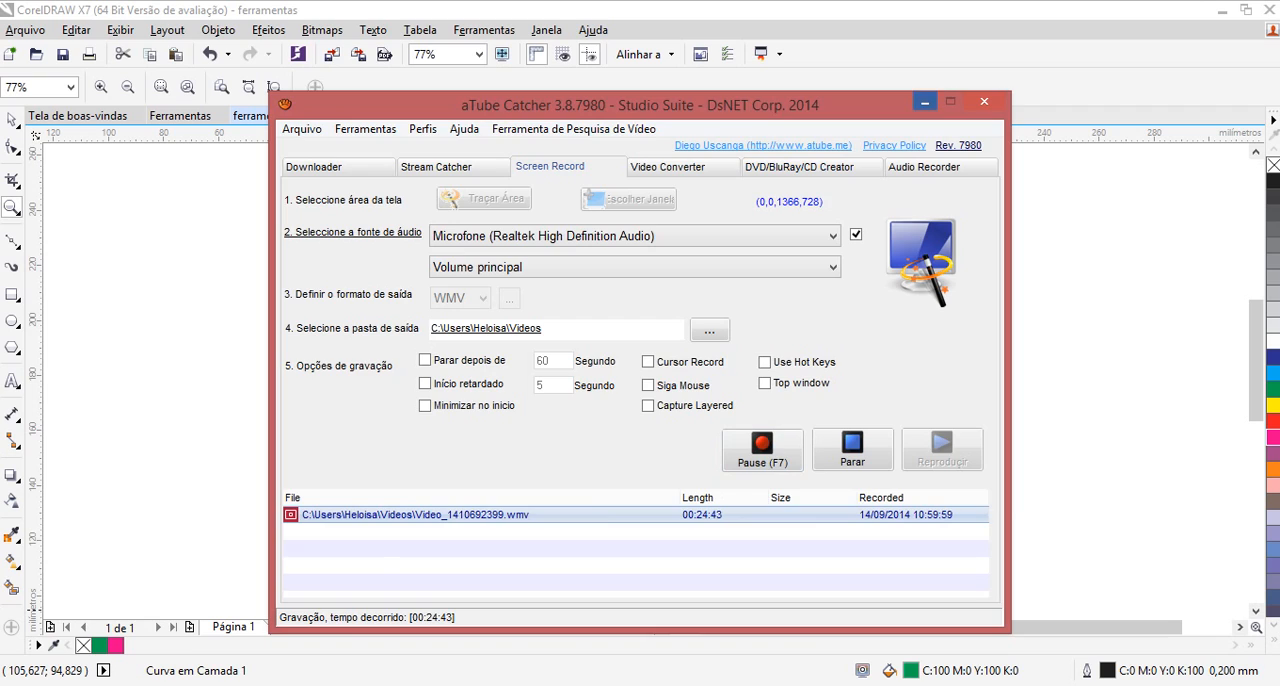
{"action": "left_click", "coordinate": [924, 101]}
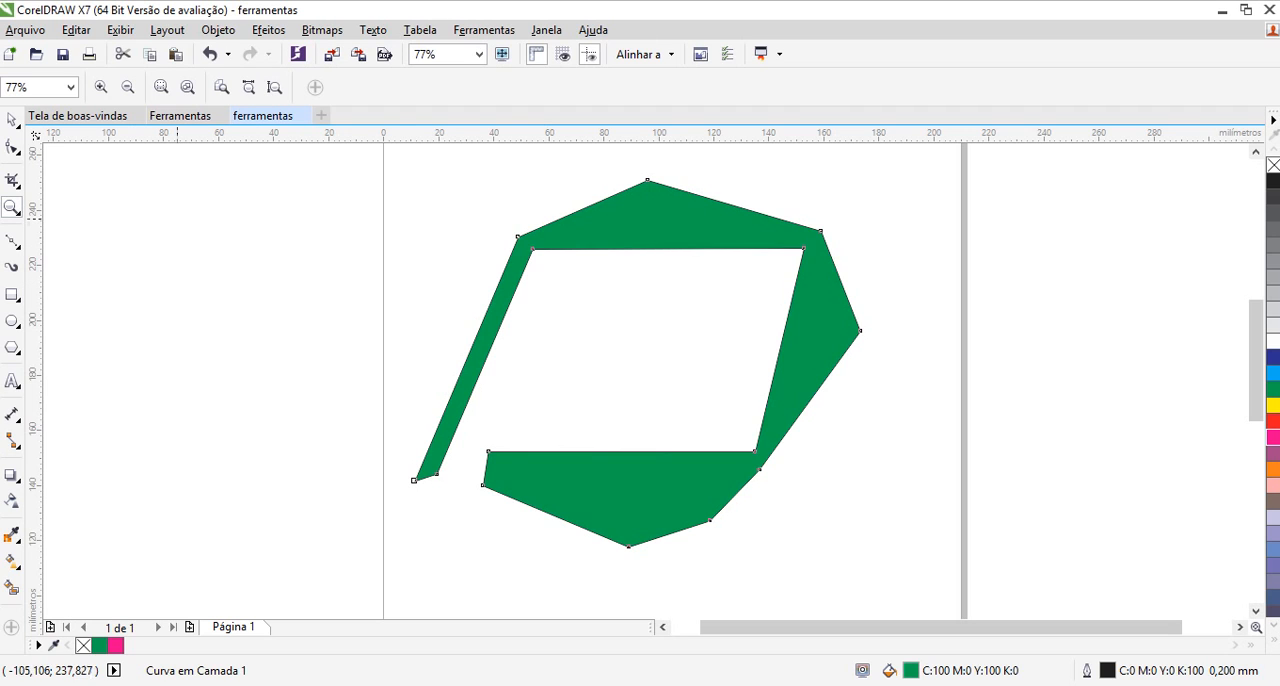
Zoom in to 309% around the green shape's narrow slanted arm and zoom back out to 39%
{"action": "left_click", "coordinate": [565, 373]}
{"action": "right_click", "coordinate": [565, 376]}
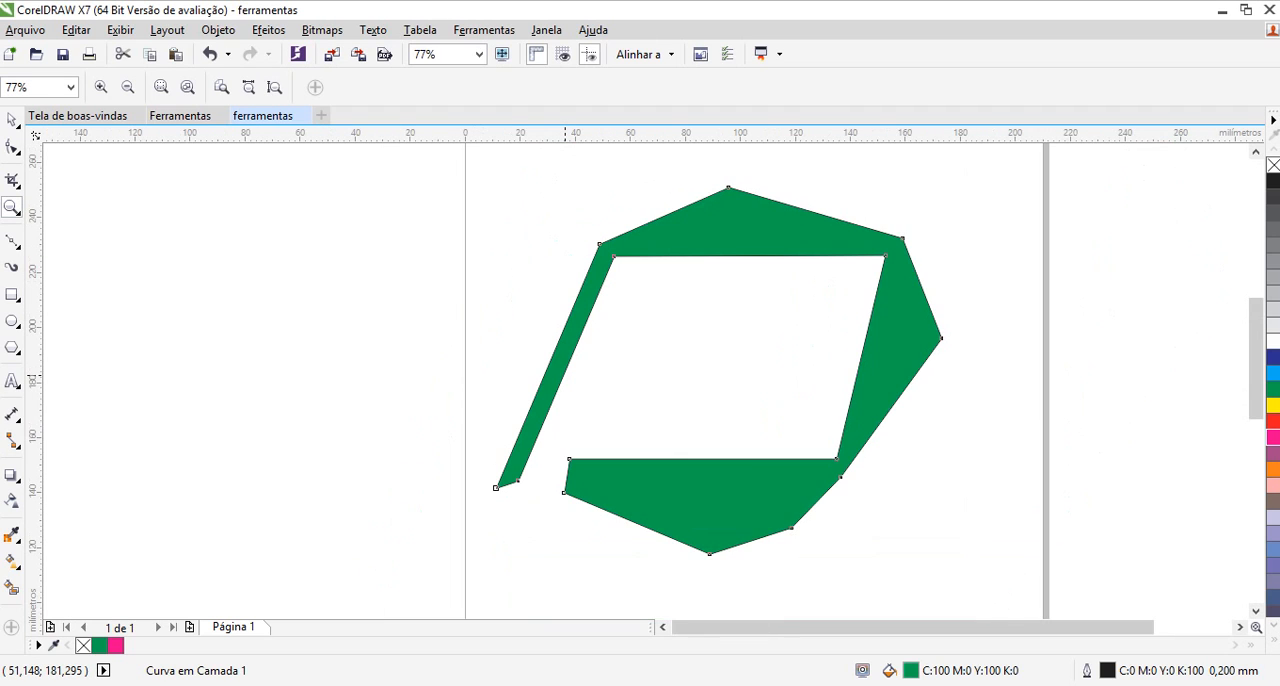
{"action": "left_click", "coordinate": [565, 375]}
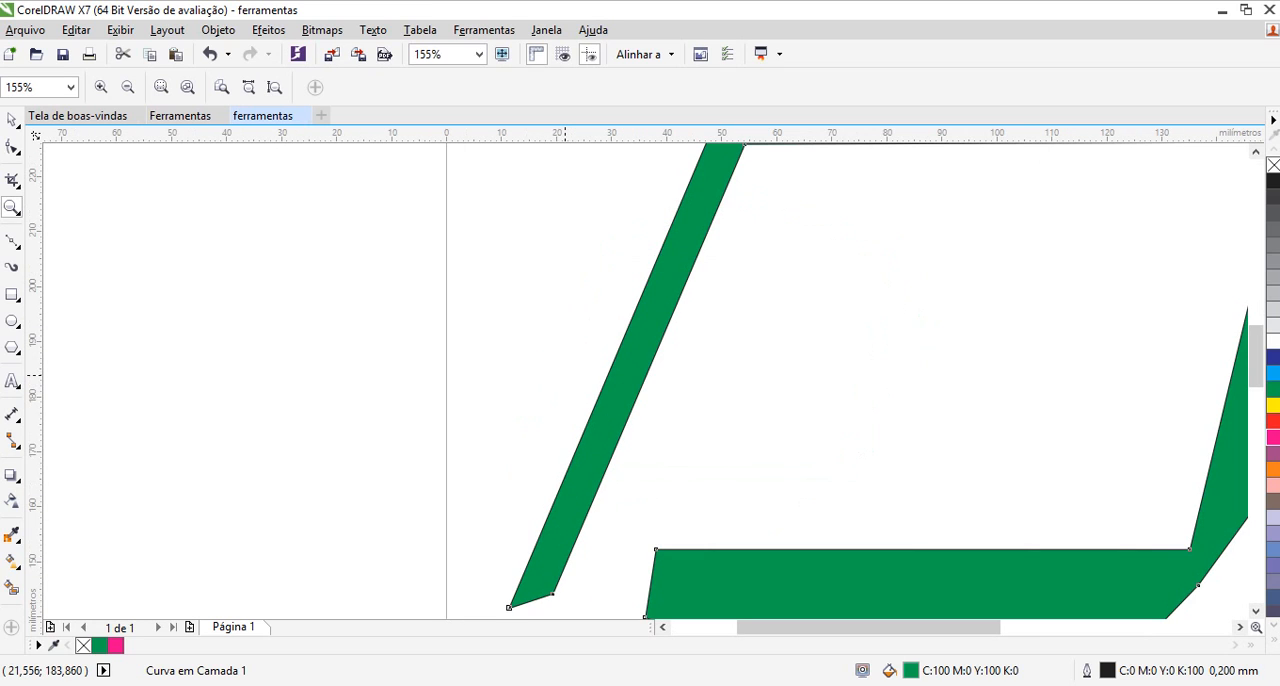
{"action": "left_click", "coordinate": [697, 432]}
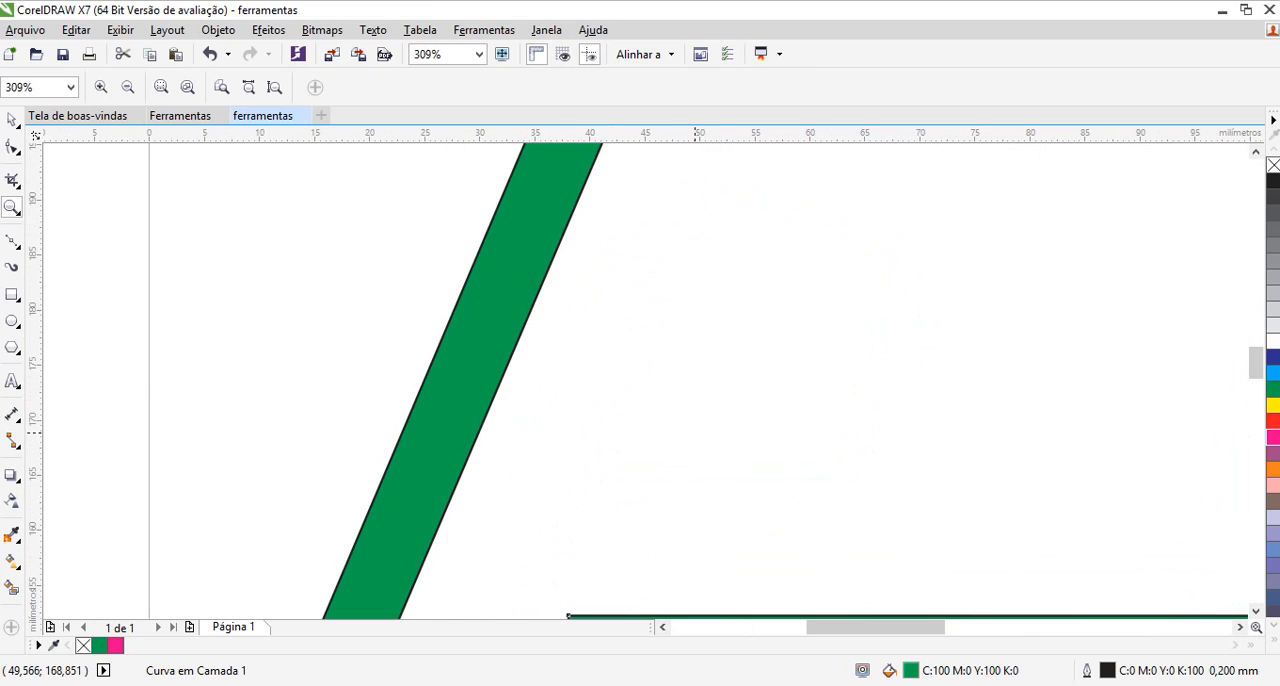
{"action": "right_click", "coordinate": [692, 431]}
{"action": "right_click", "coordinate": [695, 431]}
{"action": "right_click", "coordinate": [845, 465]}
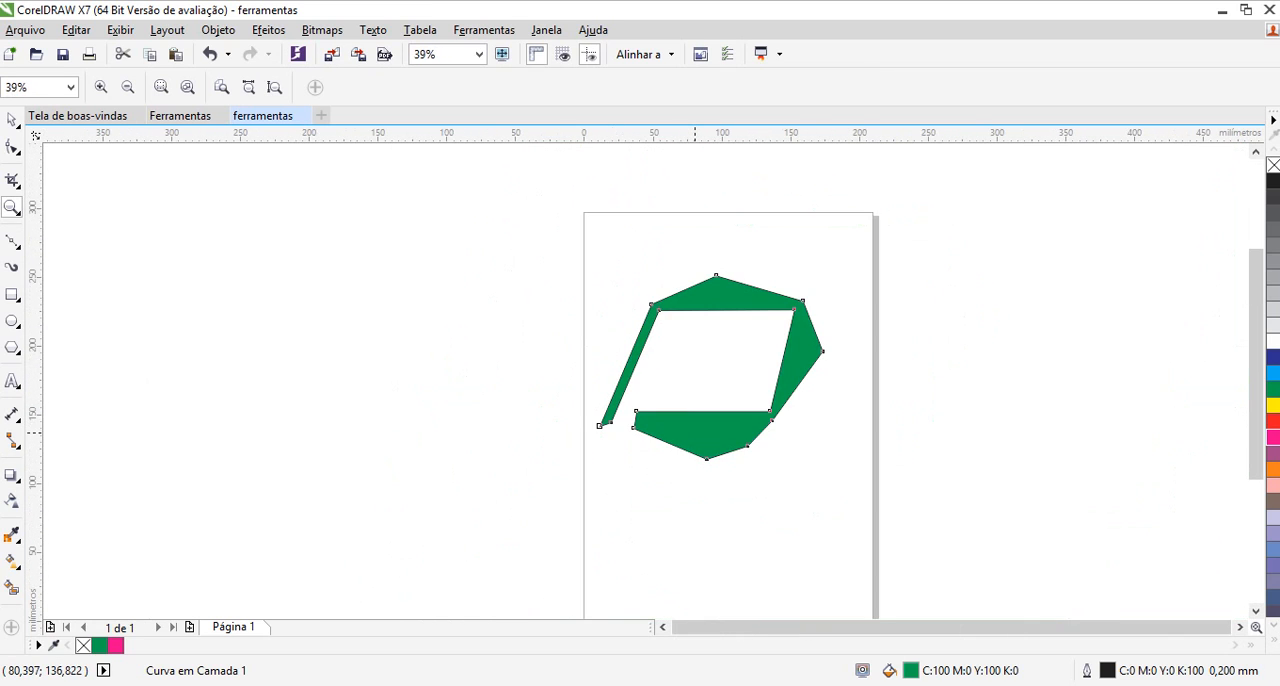
Magnify the empty area inside the green shape to 2475% and fit the whole page in view
{"action": "left_click", "coordinate": [692, 375]}
{"action": "left_click", "coordinate": [692, 375]}
{"action": "left_click", "coordinate": [693, 376]}
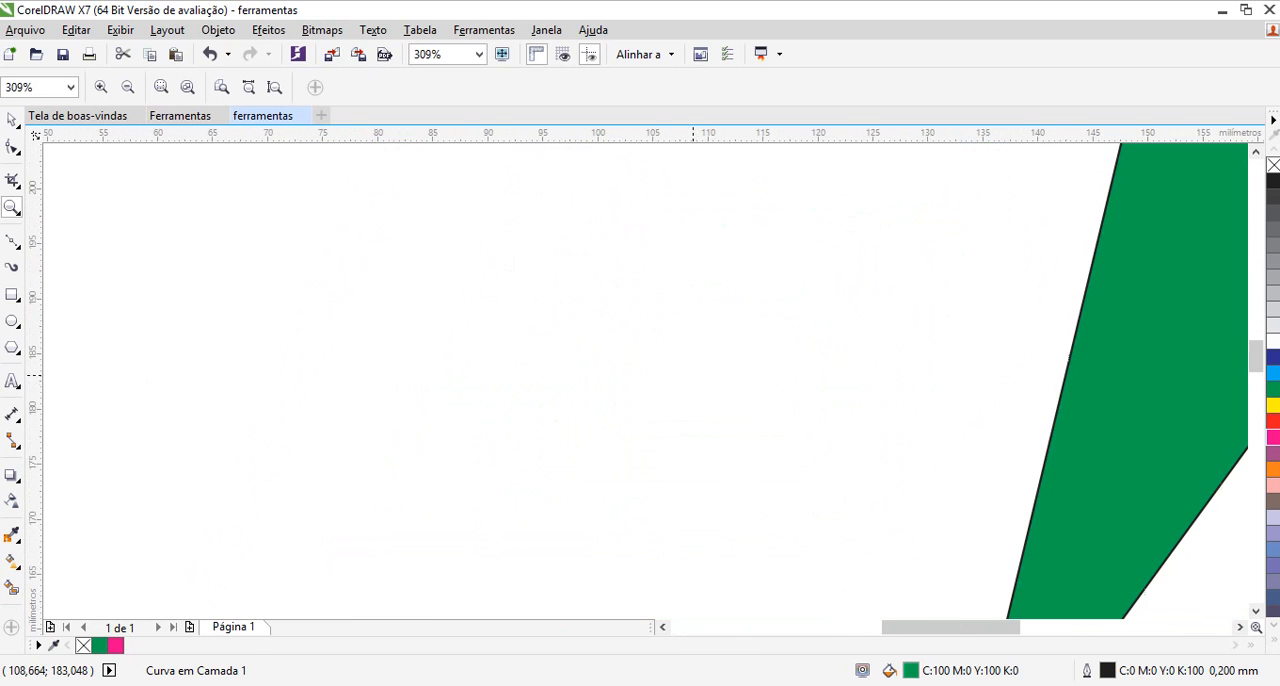
{"action": "left_click", "coordinate": [694, 377]}
{"action": "left_click", "coordinate": [695, 377]}
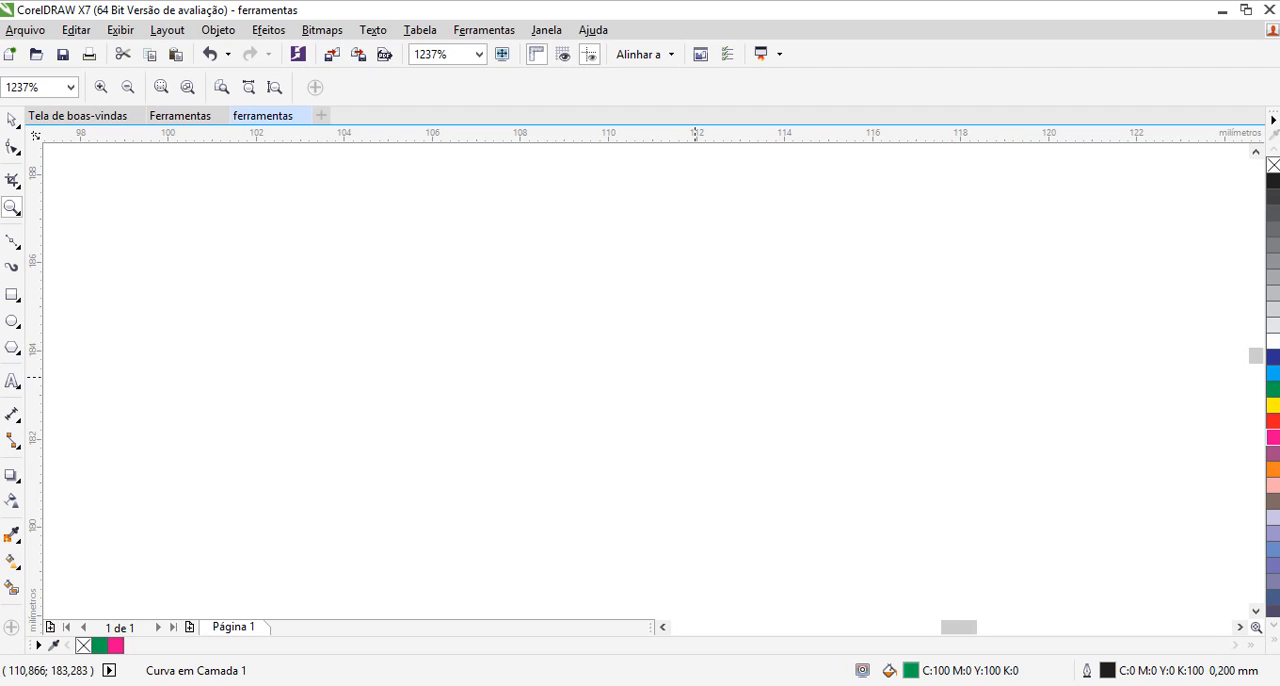
{"action": "left_click", "coordinate": [694, 377]}
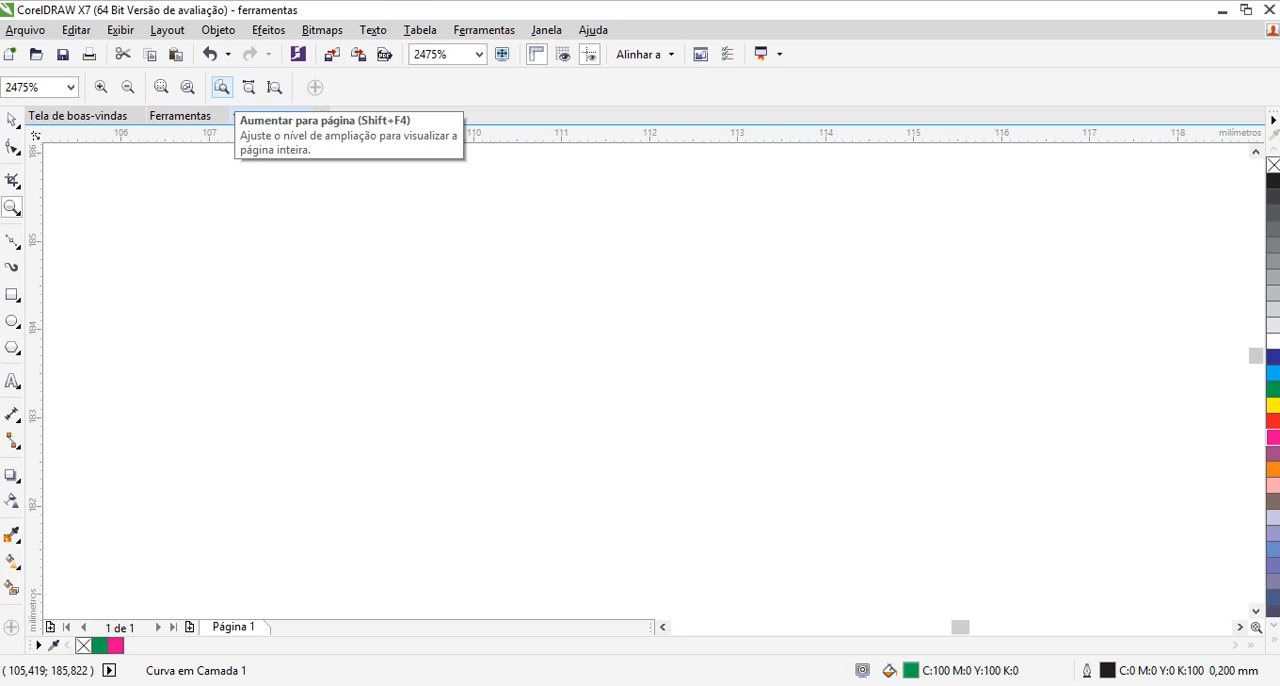
{"action": "left_click", "coordinate": [221, 87]}
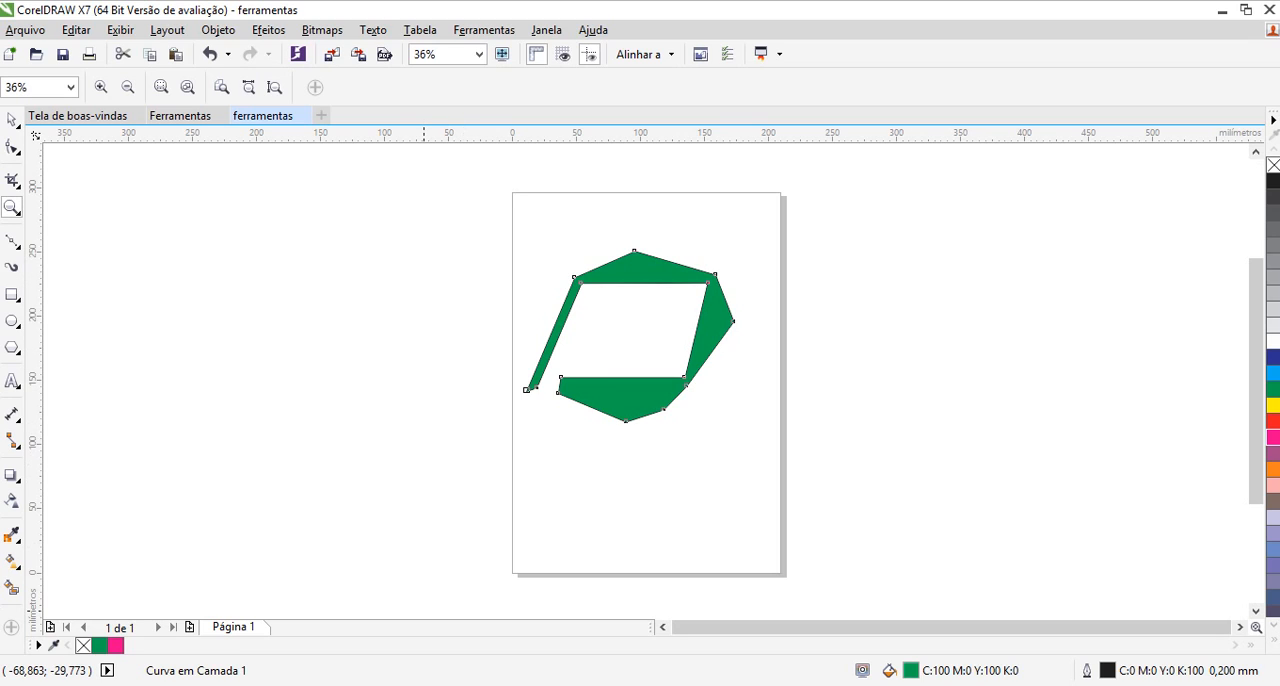
Switch to aTube Catcher's screen recording window
{"action": "mouse_move", "coordinate": [424, 684]}
{"action": "left_click", "coordinate": [423, 608]}
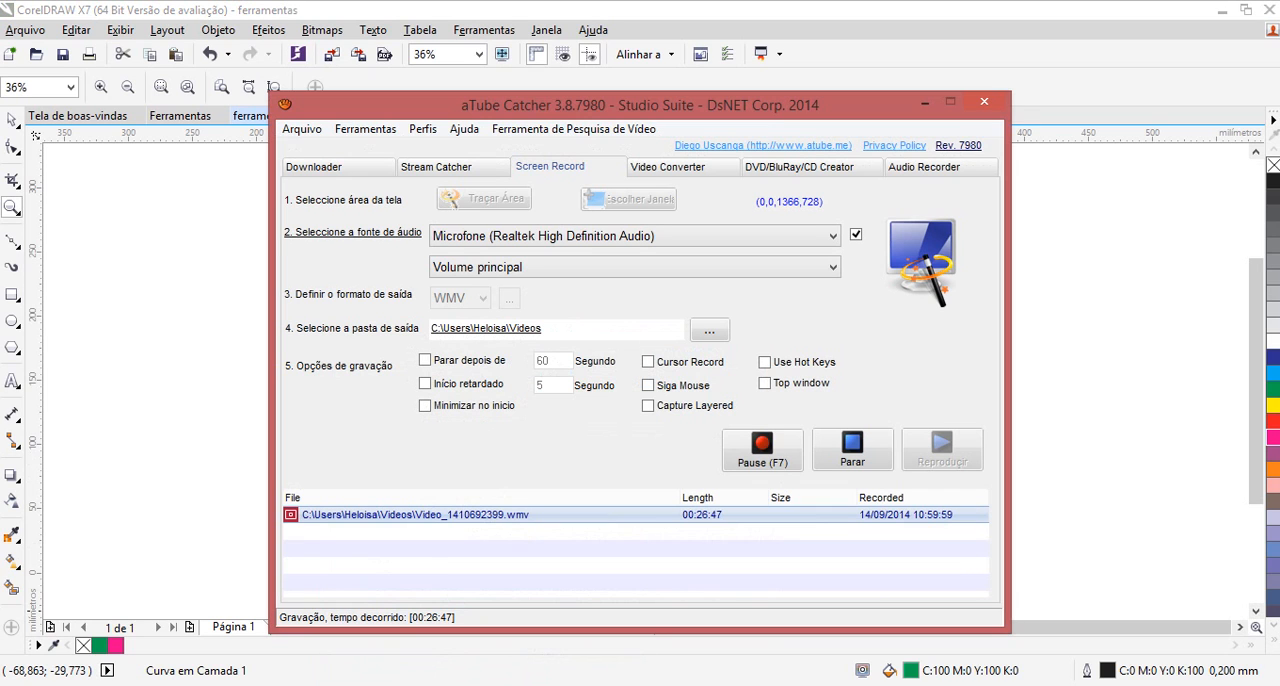